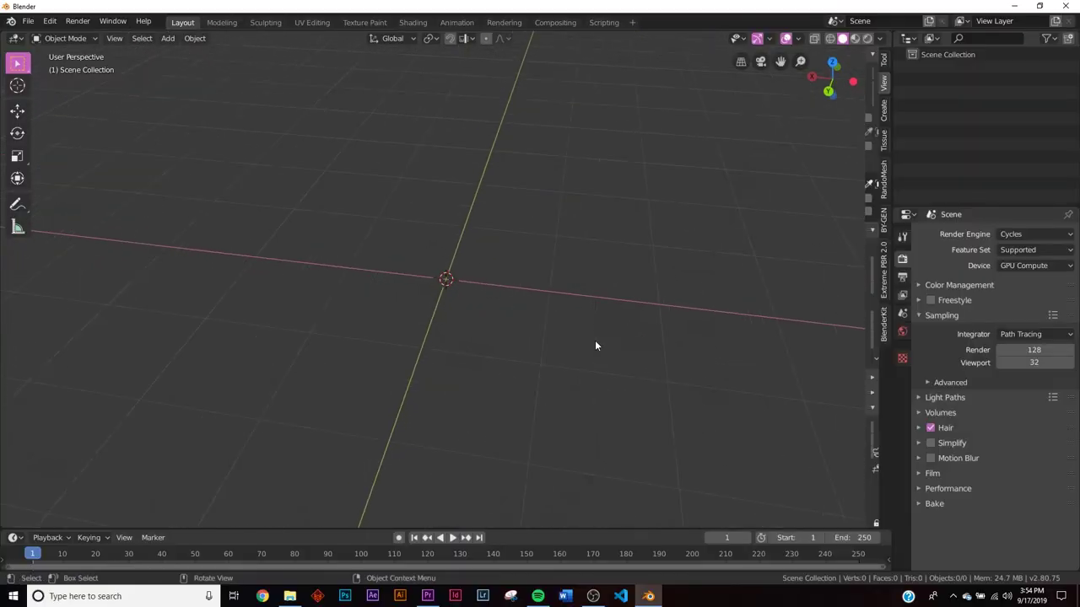
Change the Render Engine in Render Properties from Cycles to Eevee
left_click(1005, 233)
left_click(1020, 250)
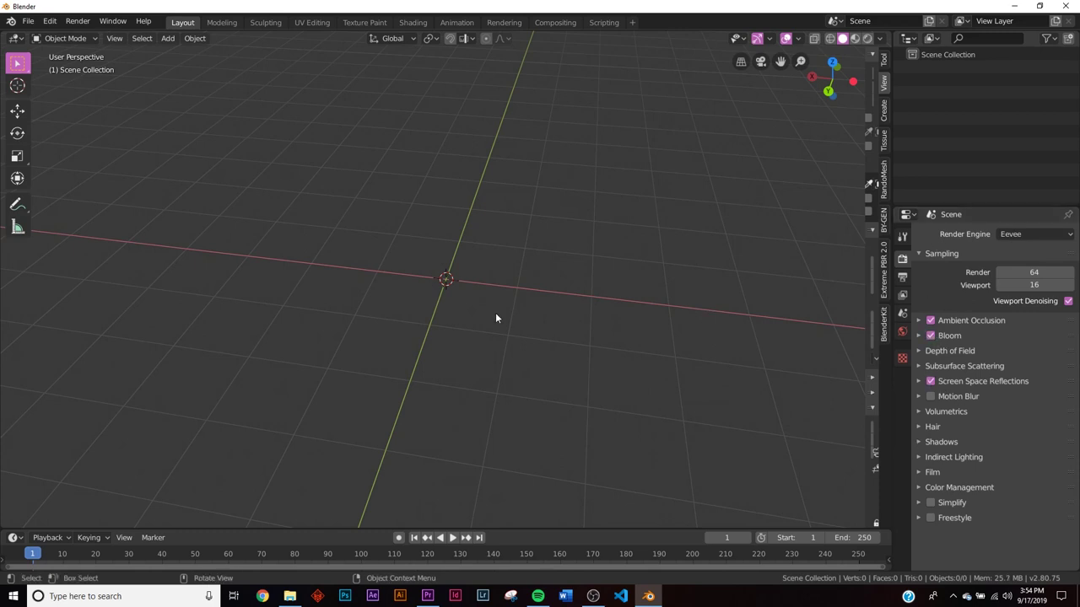
Add a text object and replace its default word with 'TEXT'
key("shift+a")
mouse_move(465, 231)
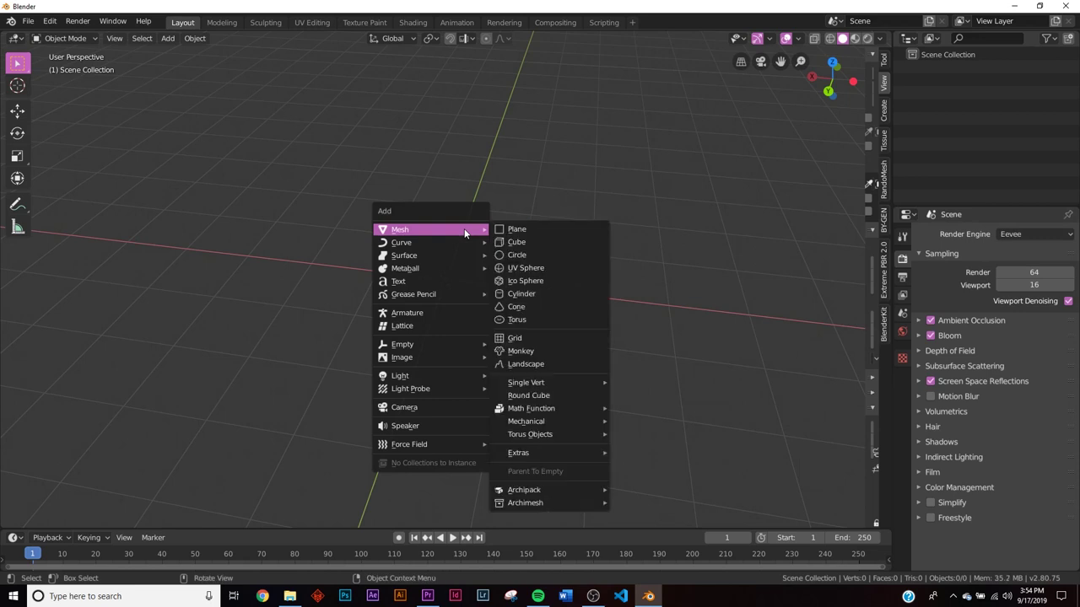
mouse_move(421, 361)
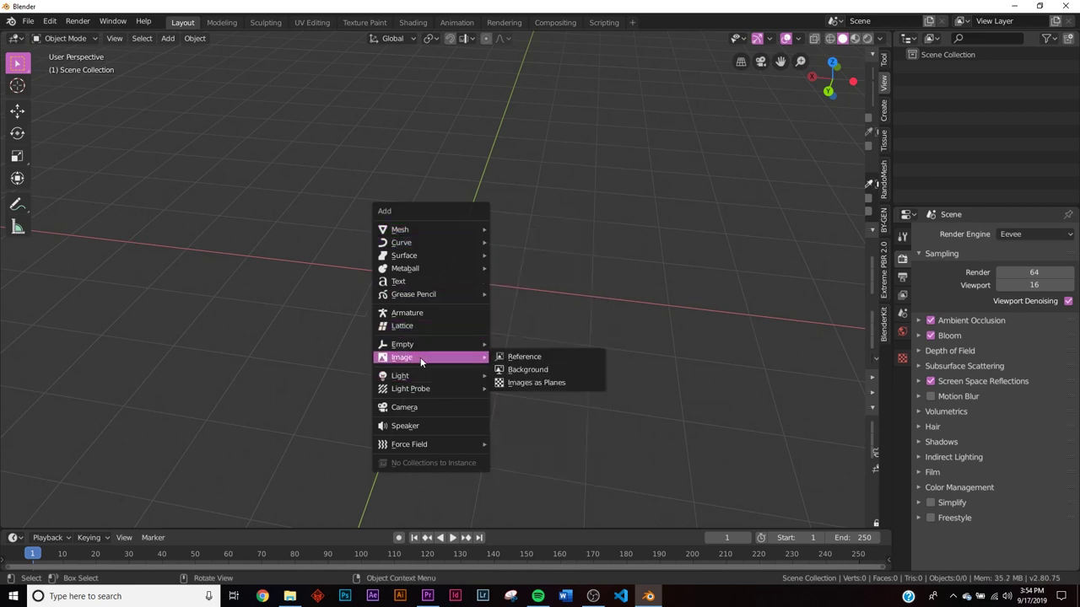
left_click(426, 284)
middle_click_drag(426, 285, 367, 363)
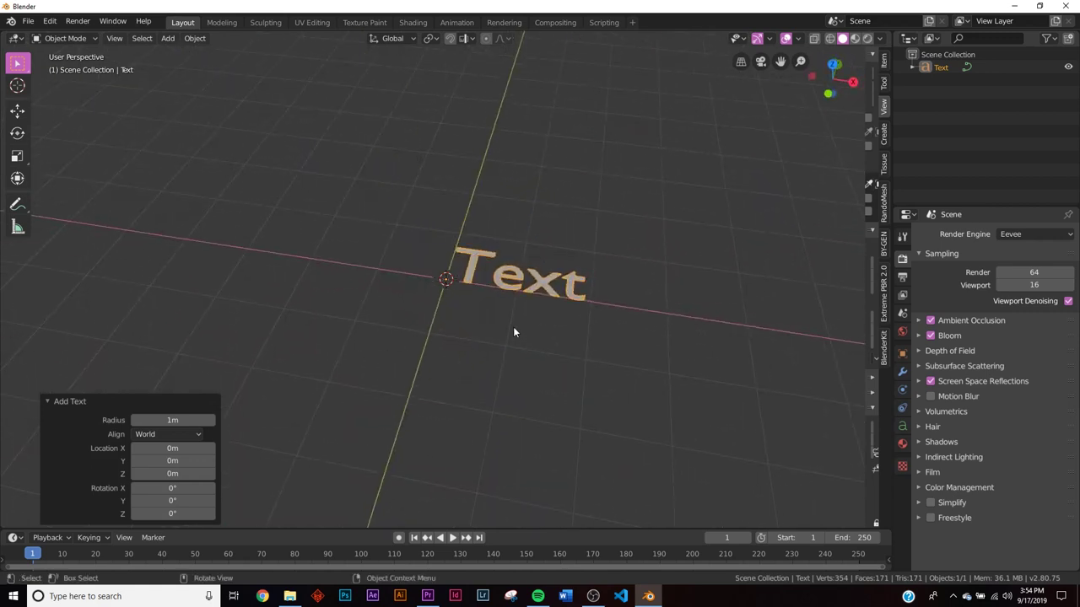
key("Tab")
key("BackSpace")
key("BackSpace")
key("BackSpace")
key("BackSpace")
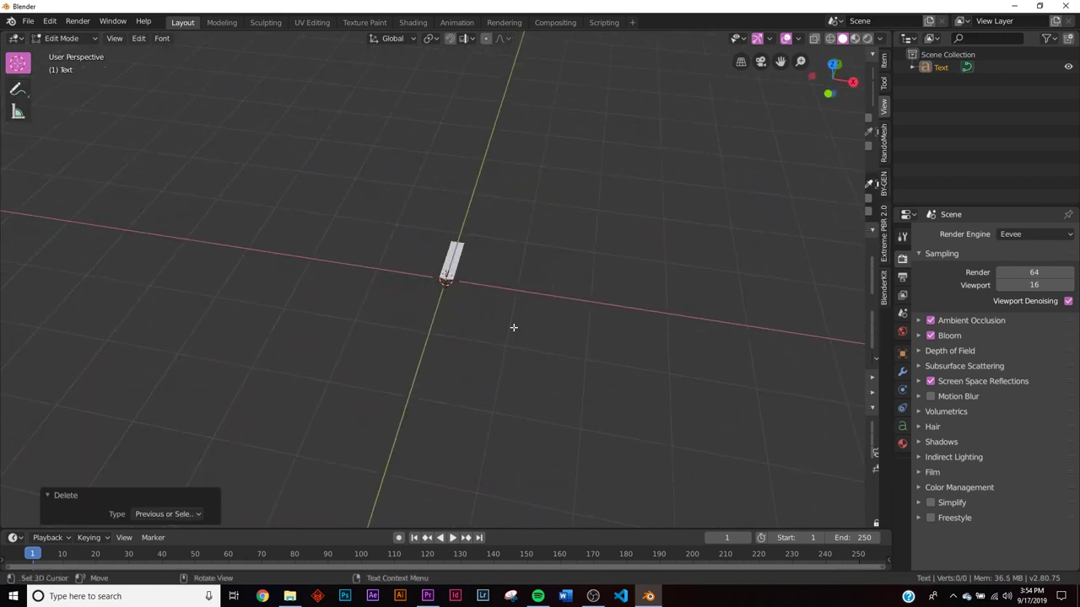
type("TEXT")
key("Tab")
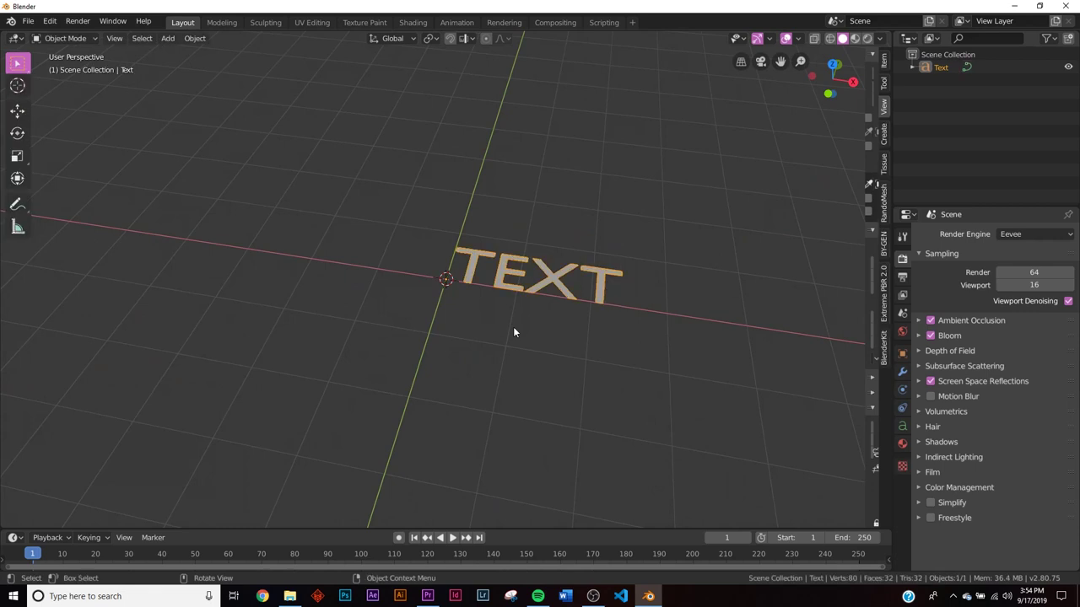
Set the text's horizontal and vertical paragraph alignment to Center
left_click(902, 427)
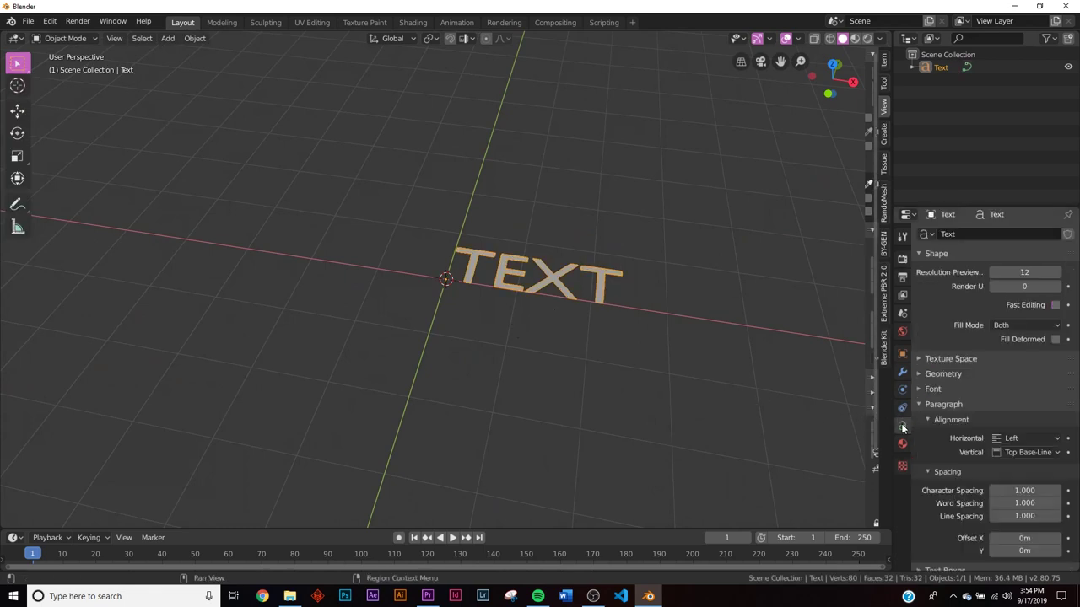
left_click(1023, 438)
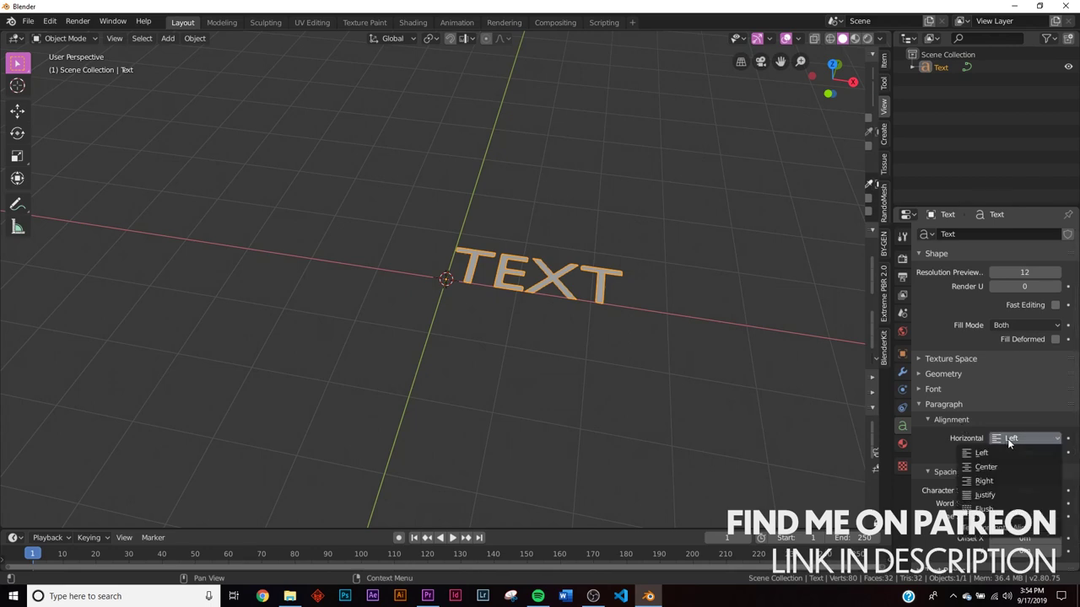
left_click(1008, 466)
left_click(1017, 453)
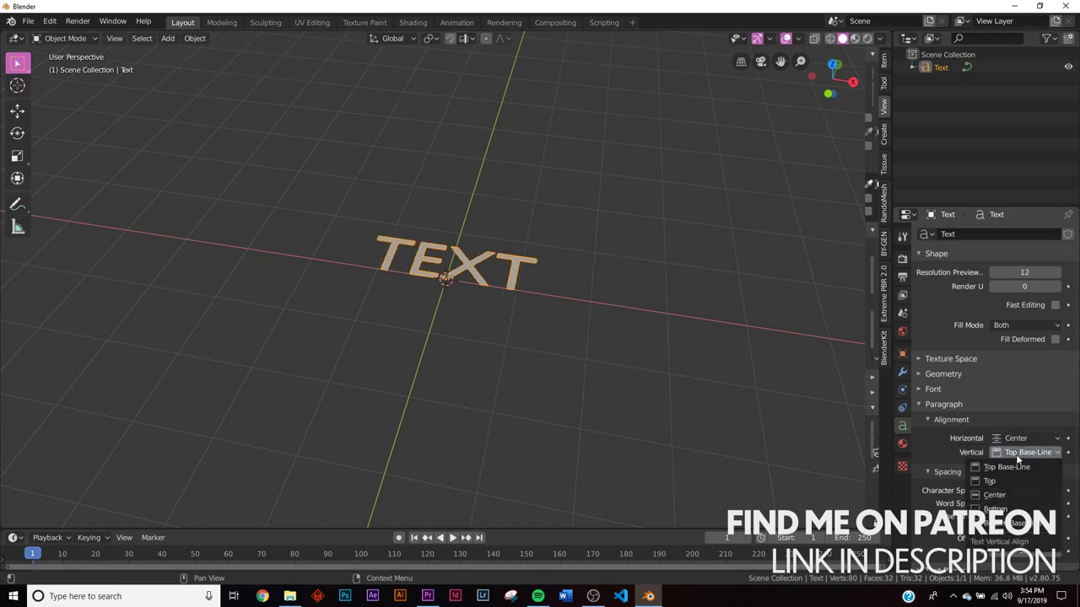
left_click(1004, 495)
left_click(941, 391)
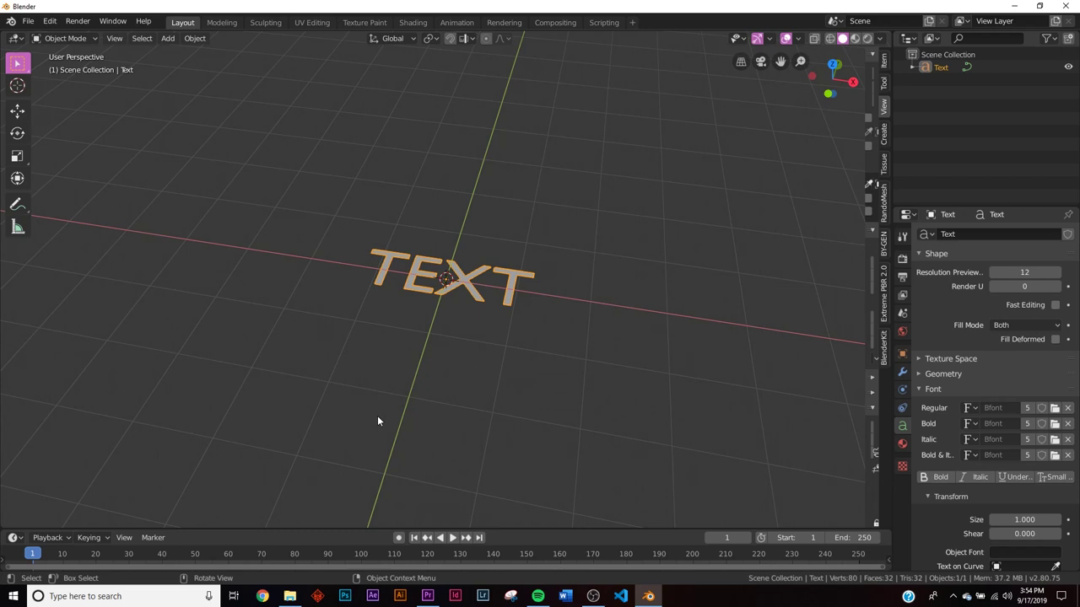
Load techno_hideo.ttf from Desktop/the text as the regular font
scroll(445, 377, "up", 4)
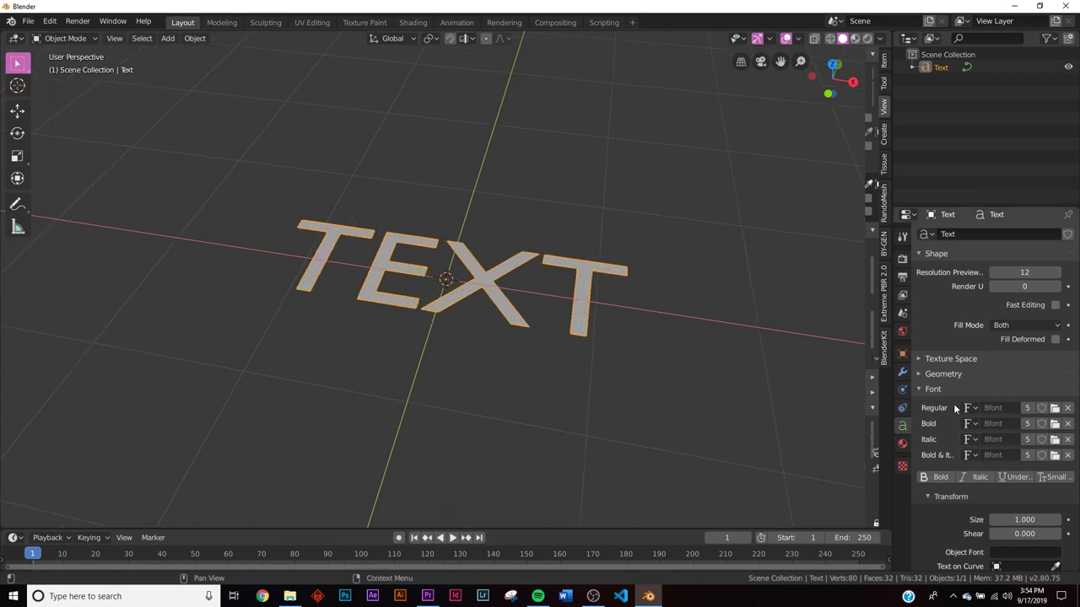
left_click(1053, 409)
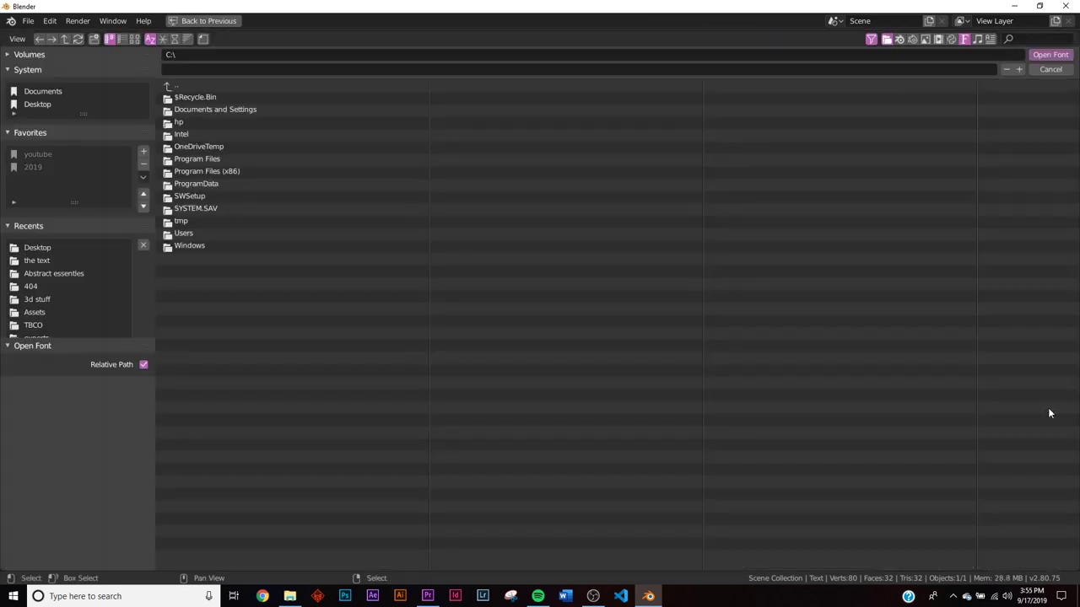
left_click(43, 105)
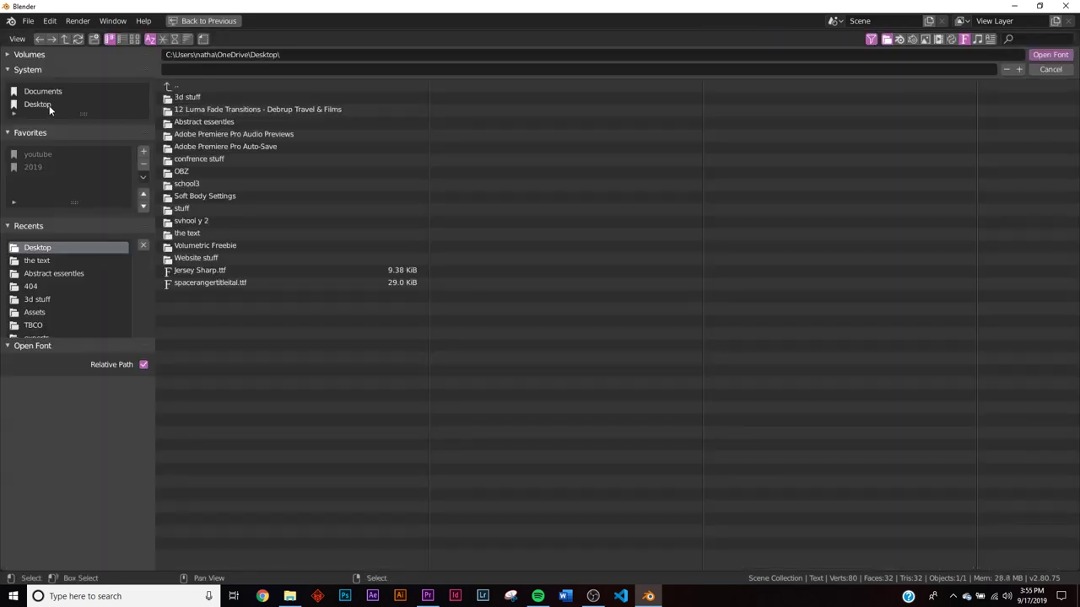
left_click(199, 234)
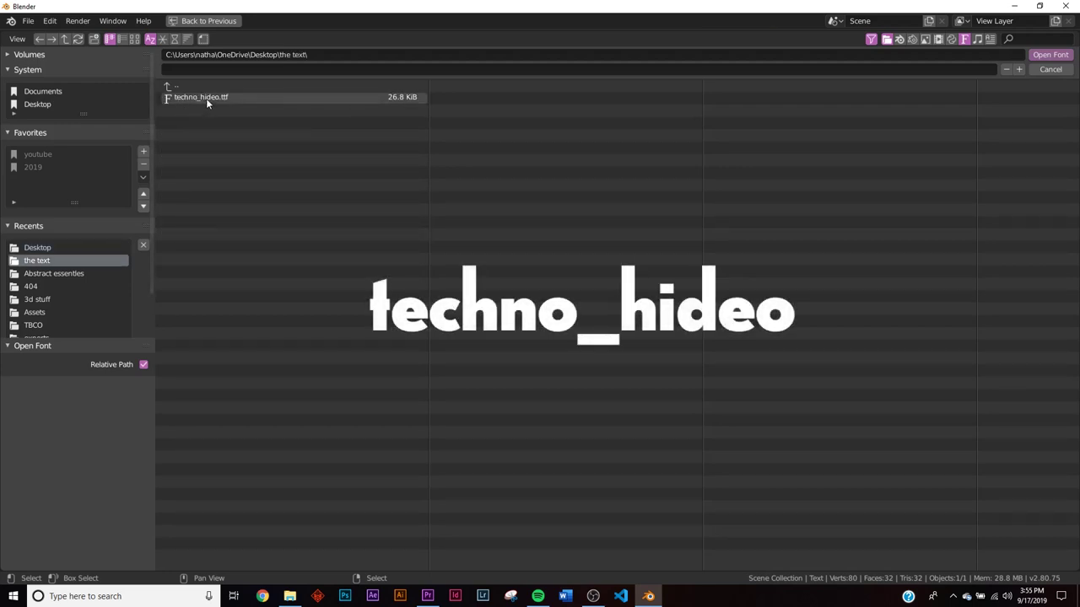
type("200")
double_click(200, 97)
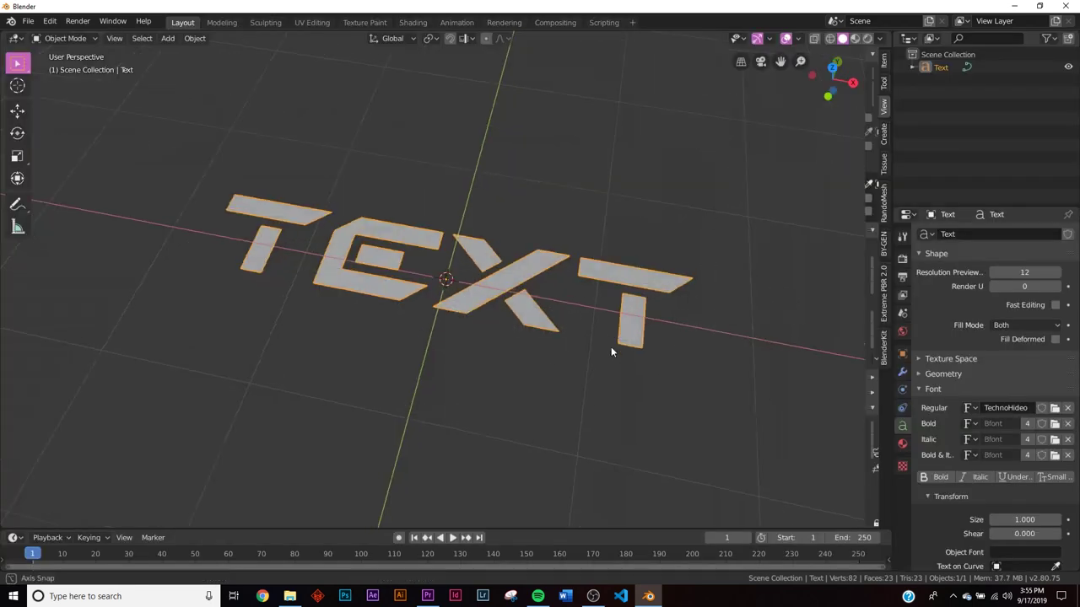
Extrude the letters to 0.05m depth in the Geometry settings
middle_click_drag(609, 384, 667, 345)
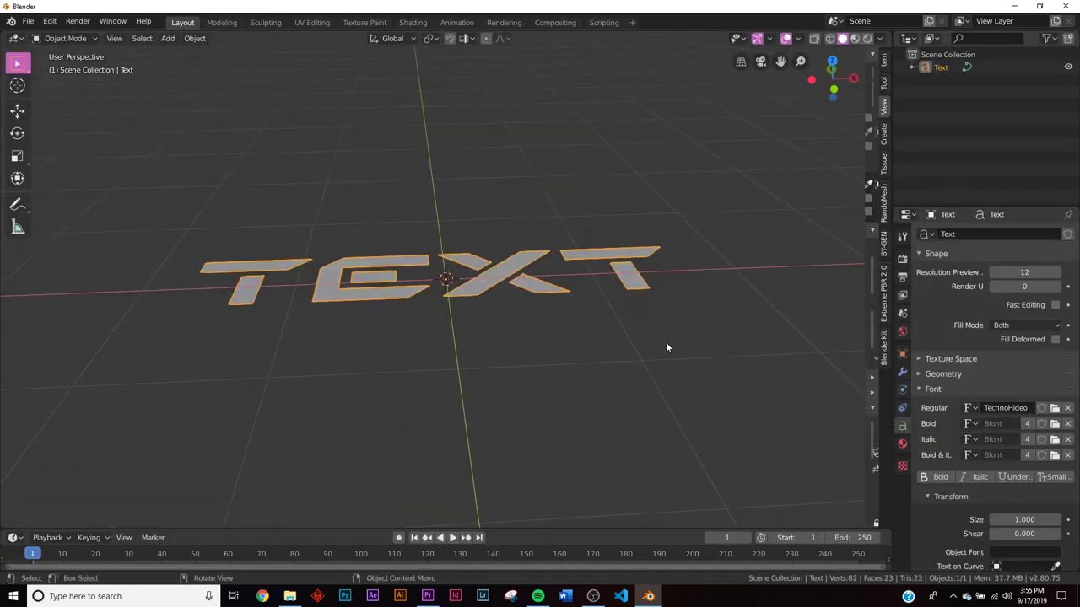
left_click(943, 374)
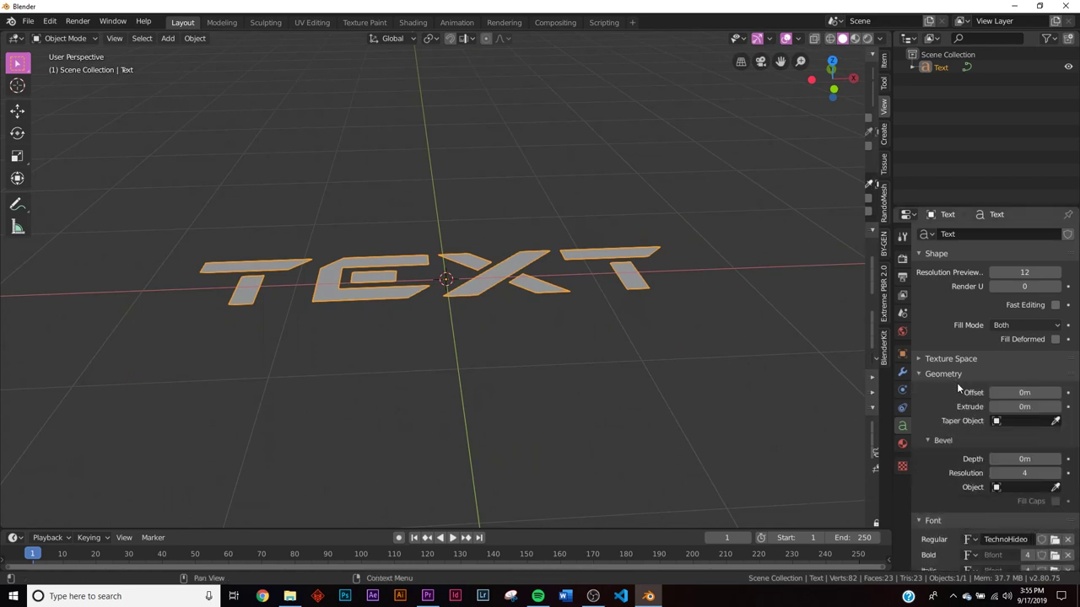
left_click_drag(1058, 412, 1070, 412)
middle_click_drag(641, 414, 611, 317)
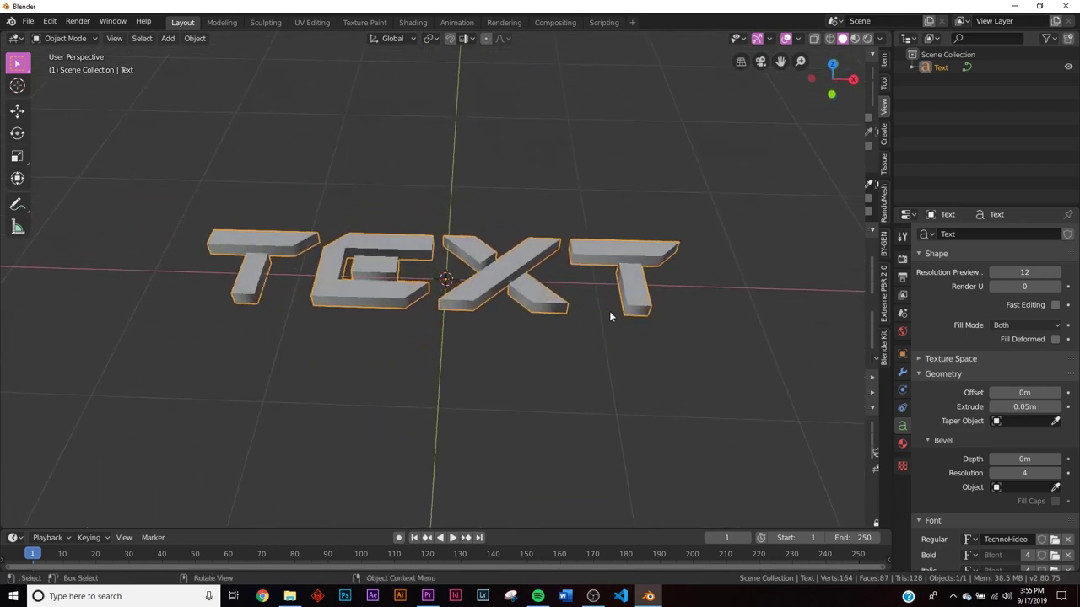
Convert the TEXT object to a mesh via 'Convert to' and inspect it
left_click(50, 21)
left_click(93, 139)
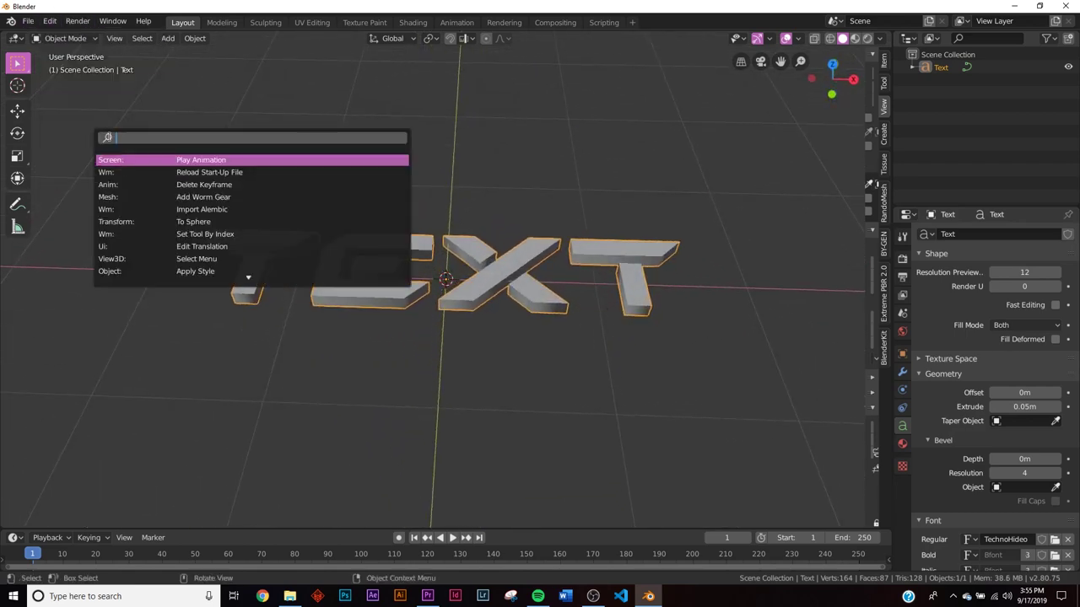
type("conv")
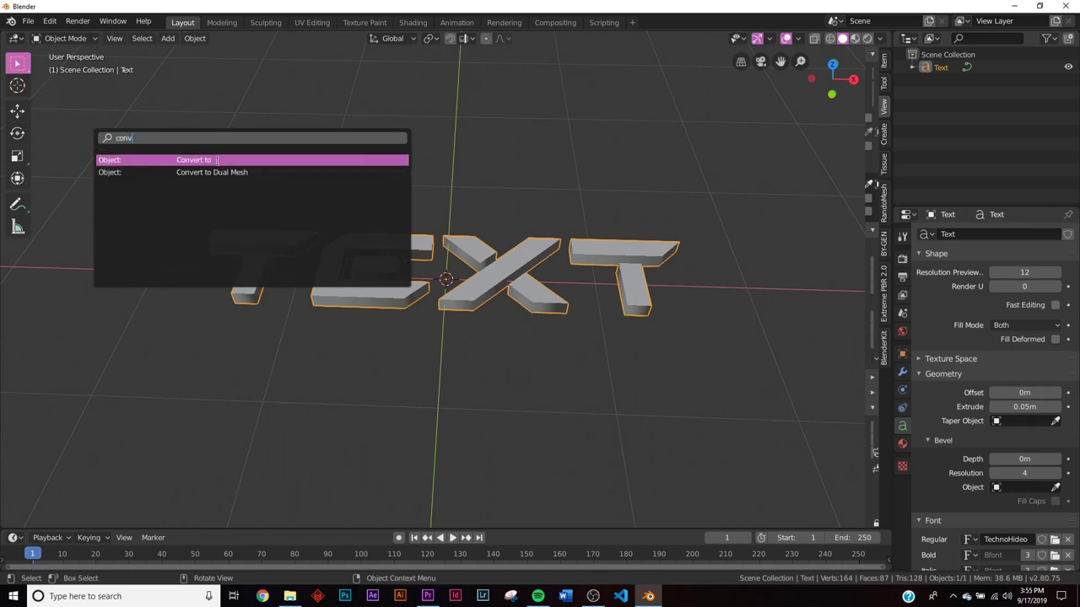
left_click(217, 159)
left_click(158, 180)
key("Tab")
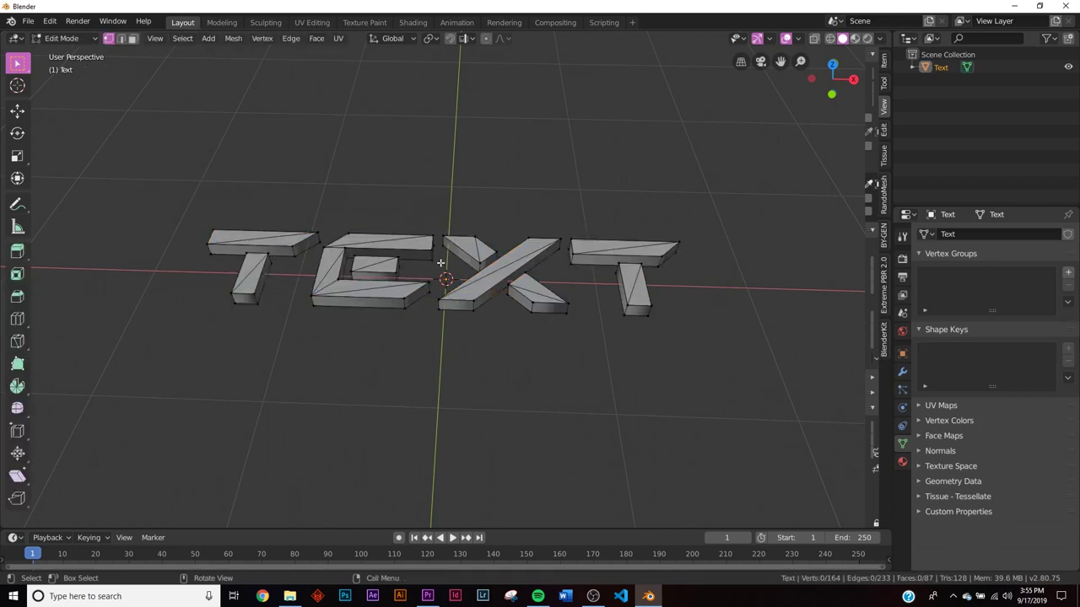
key("a")
scroll(591, 274, "up", 3)
middle_click_drag(592, 275, 542, 178)
scroll(487, 261, "up", 3)
middle_click_drag(487, 260, 450, 277)
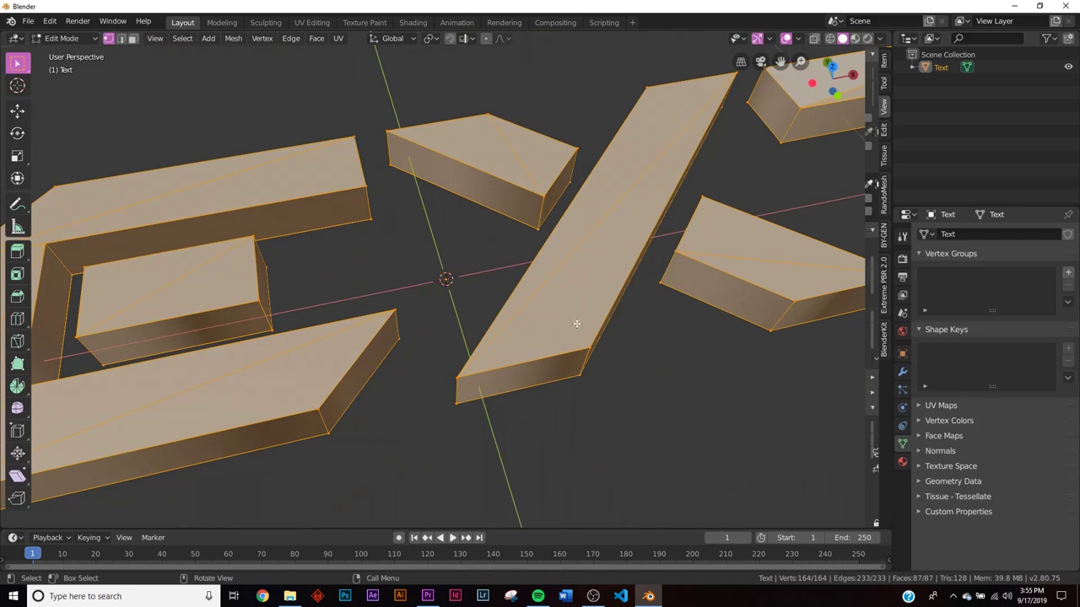
scroll(576, 324, "down", 5)
key("Tab")
Apply a Remesh modifier with Remove Disconnected Pieces off and Octree Depth 7
left_click(902, 371)
left_click(999, 234)
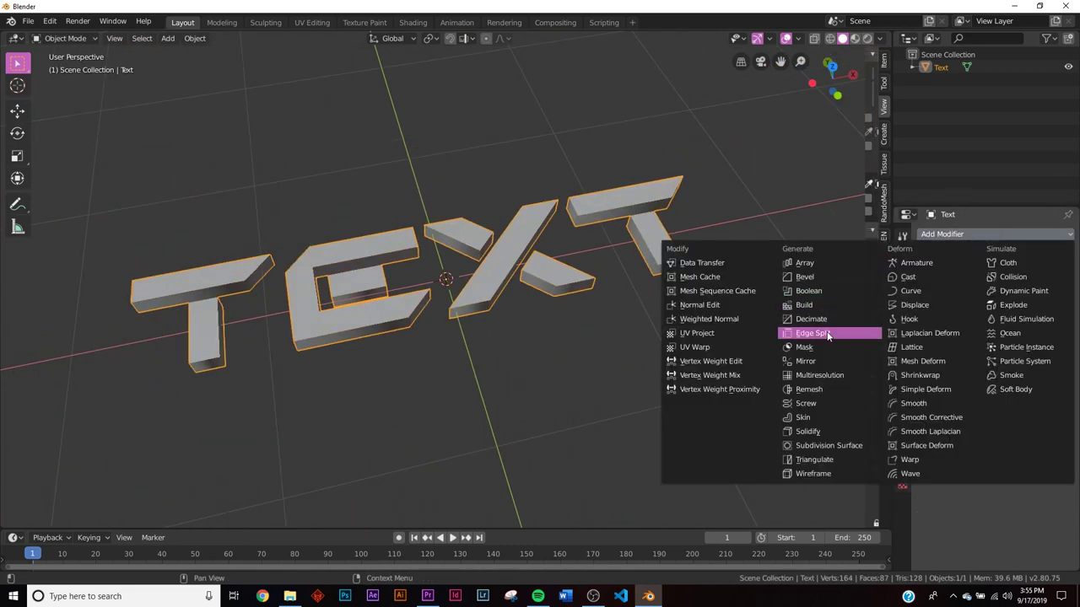
left_click(821, 390)
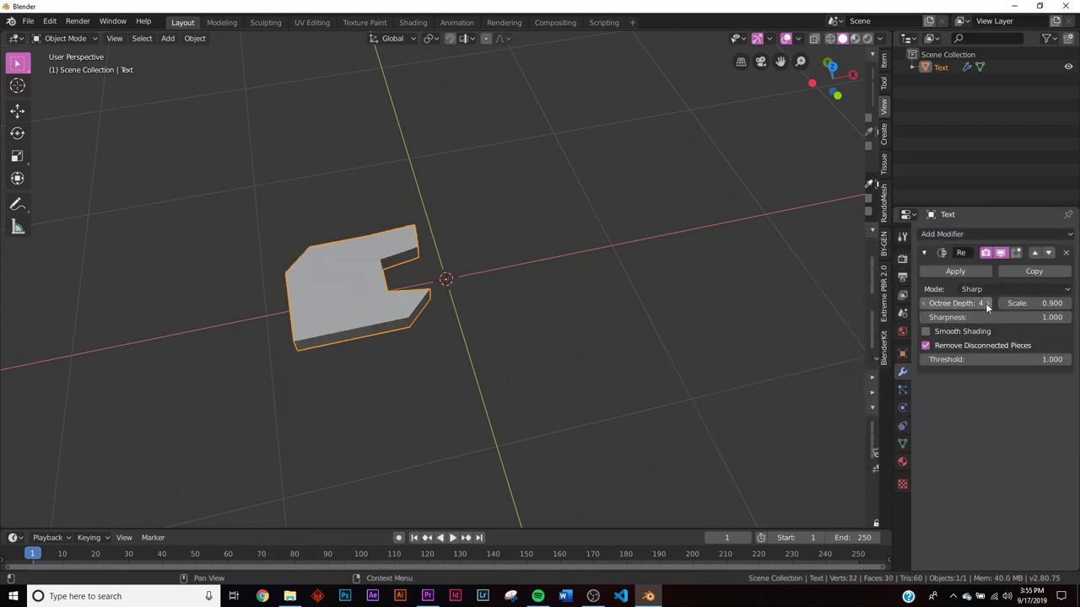
left_click(926, 346)
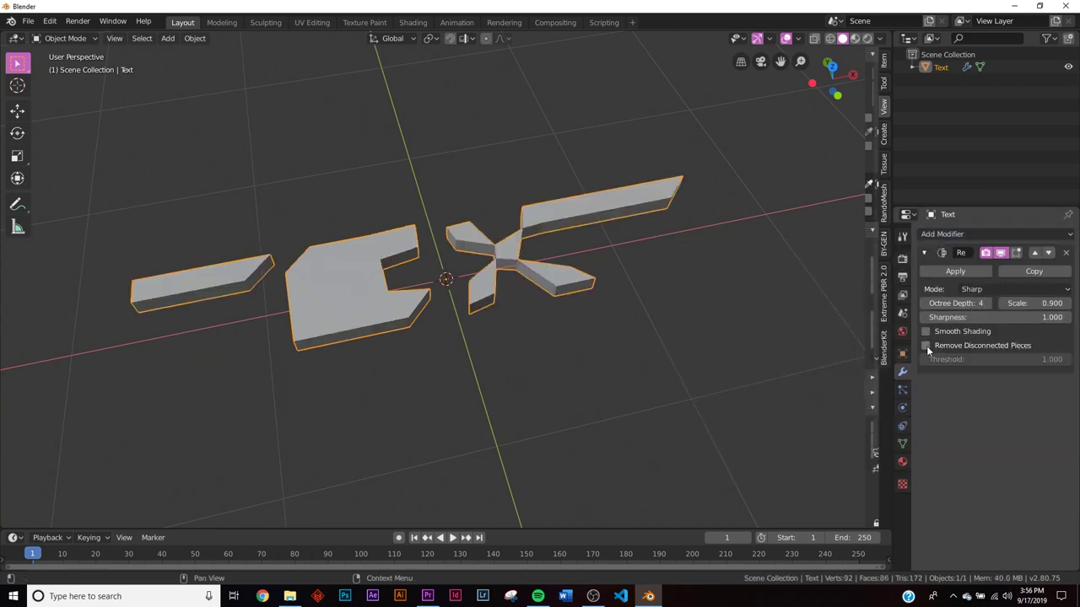
left_click(956, 303)
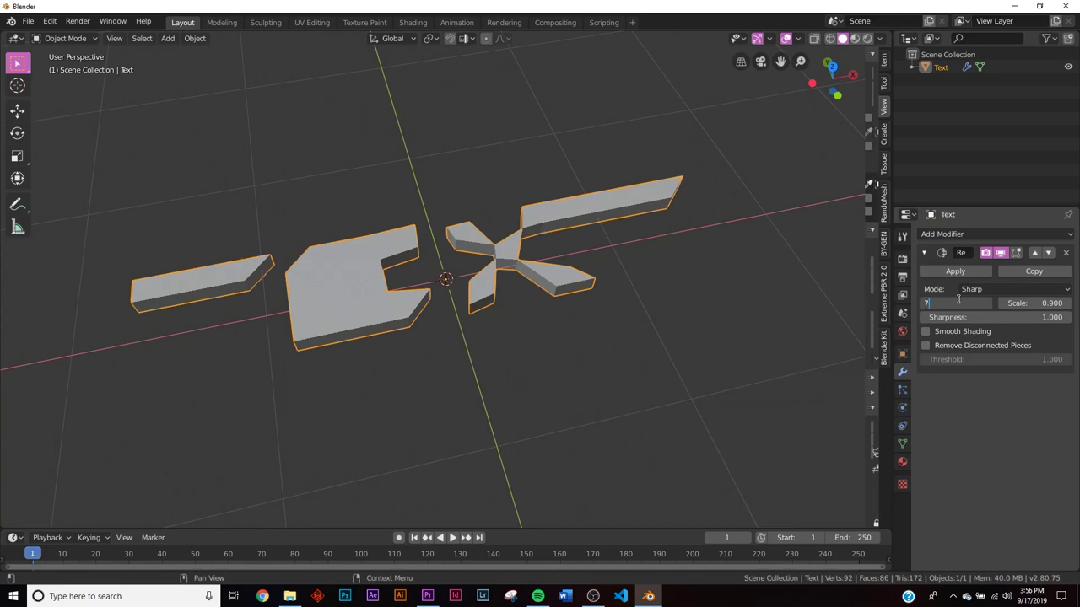
type("7")
key("Return")
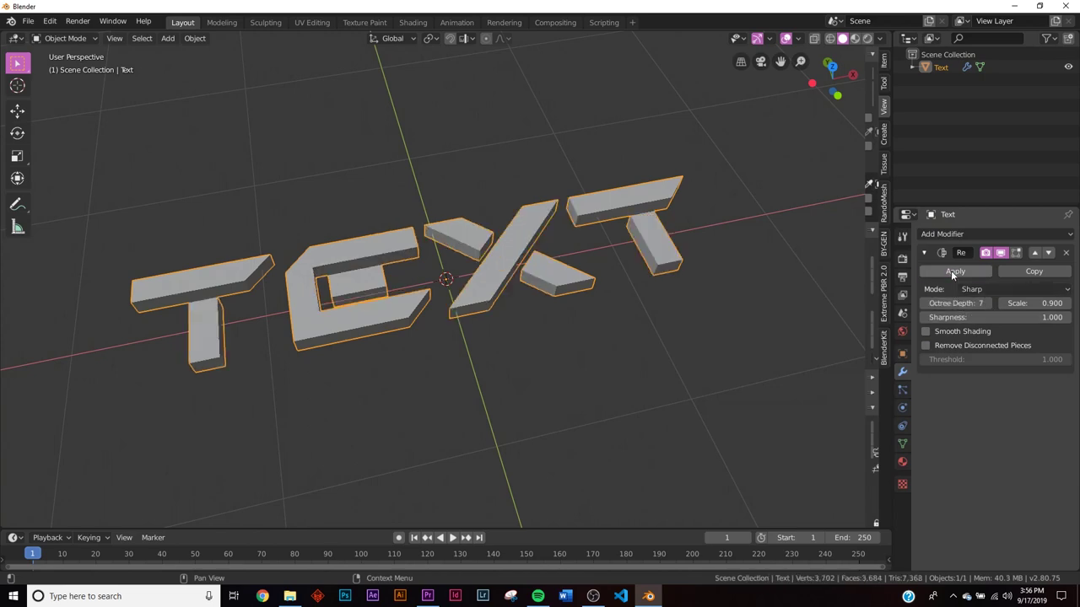
left_click(951, 271)
Inspect the remeshed letters in Edit Mode with solid shading
key("Tab")
scroll(572, 282, "up", 6)
key("z")
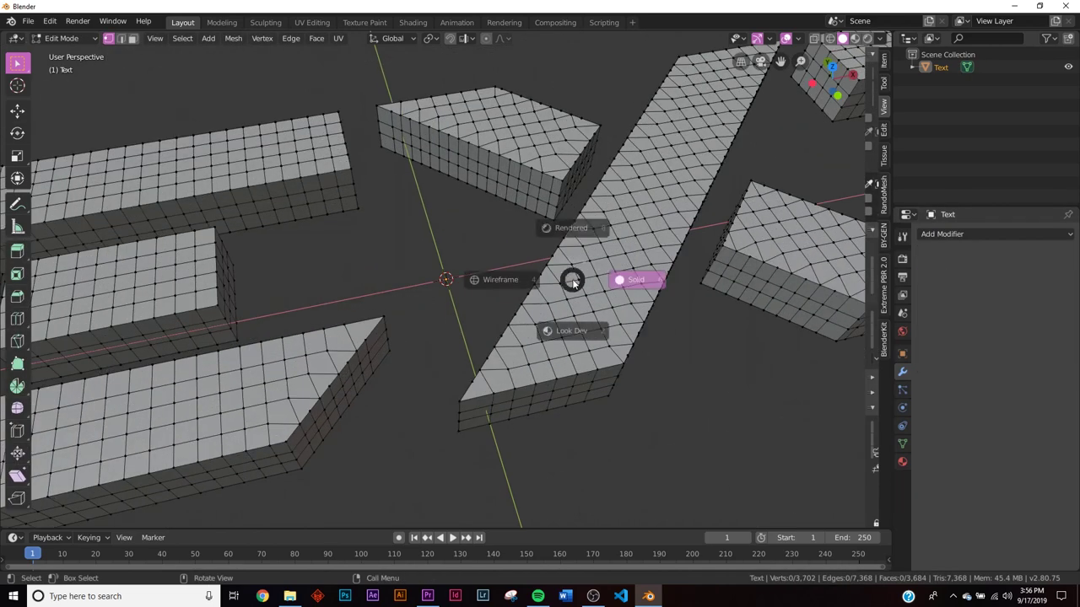
left_click(572, 282)
key("a")
mouse_move(572, 282)
middle_mouse_down()
mouse_move(573, 313)
mouse_move(474, 248)
mouse_move(501, 224)
mouse_move(530, 223)
mouse_move(557, 275)
mouse_move(584, 270)
middle_mouse_up()
key("Tab")
scroll(557, 275, "down", 8)
key("F3")
Confirm in Preferences > Add-ons that Cell Fracture is enabled
type("Convert to")
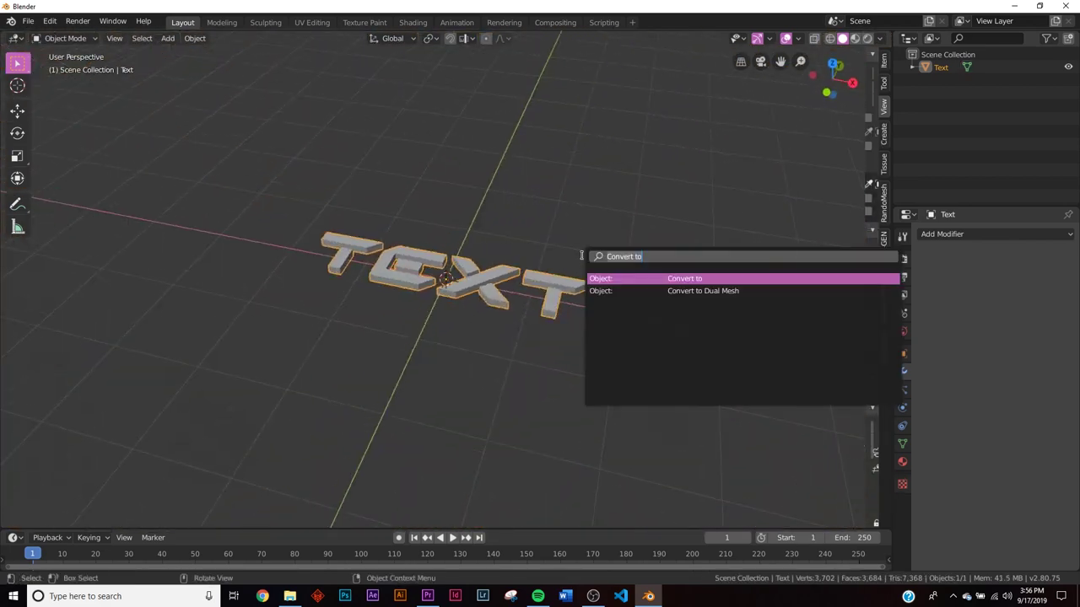
key("BackSpace")
type("CELL")
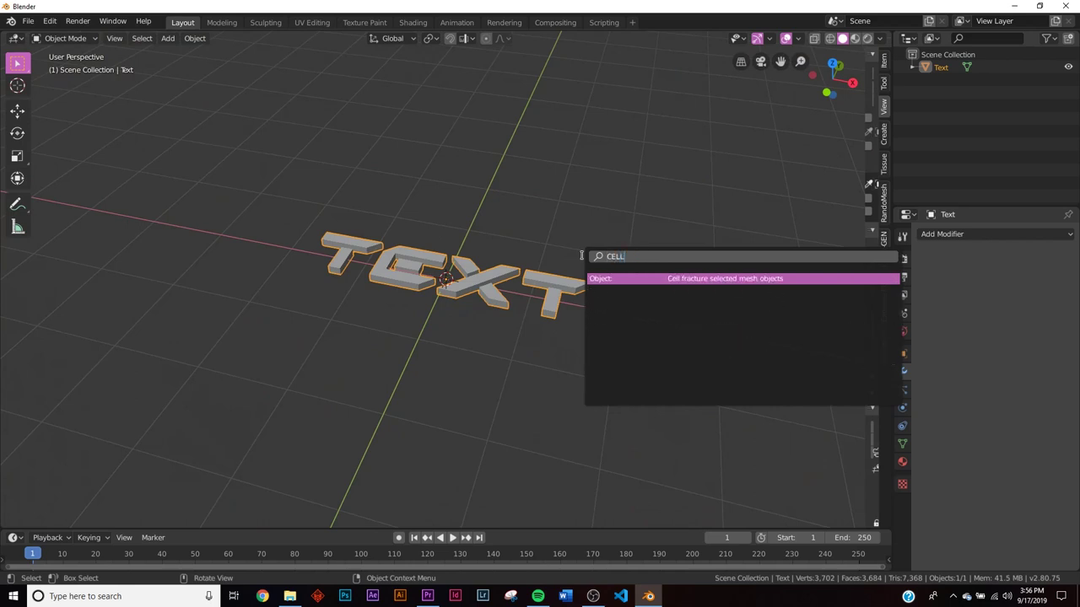
key("Escape")
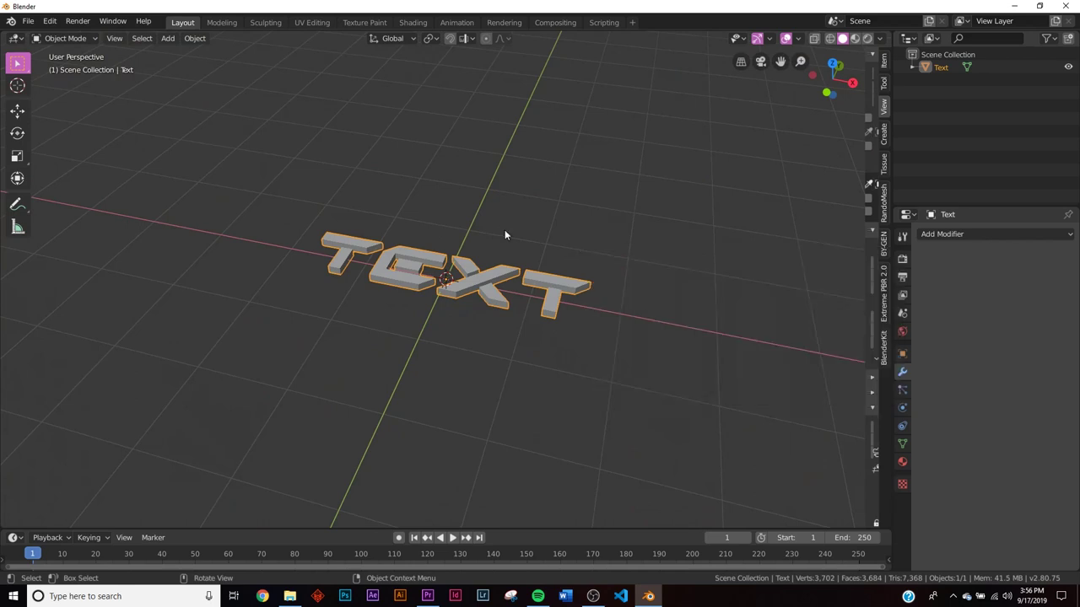
left_click(49, 22)
left_click(72, 191)
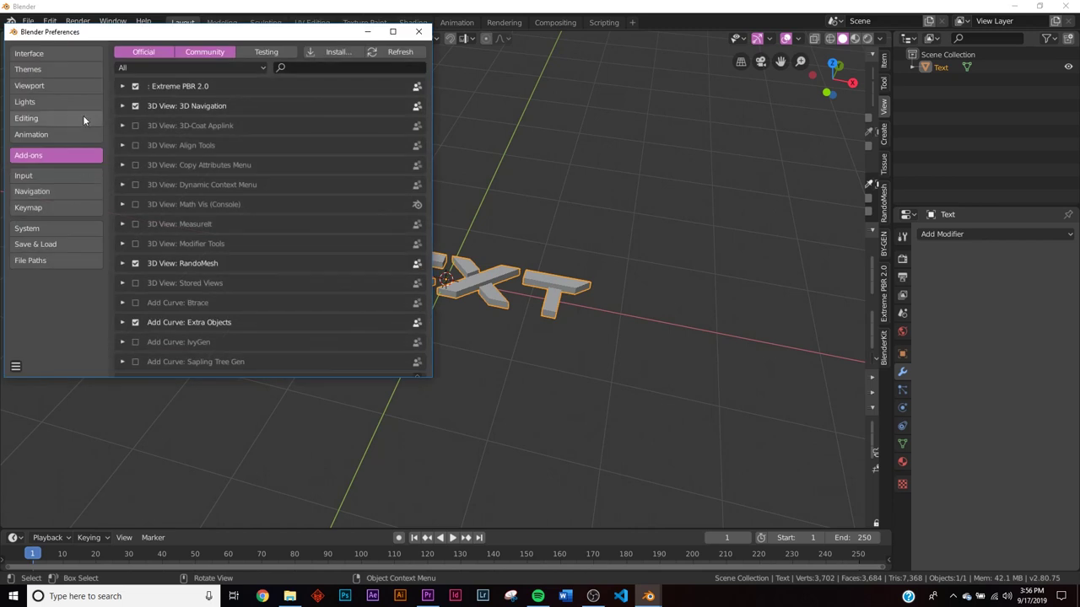
left_click(315, 66)
type("CELL")
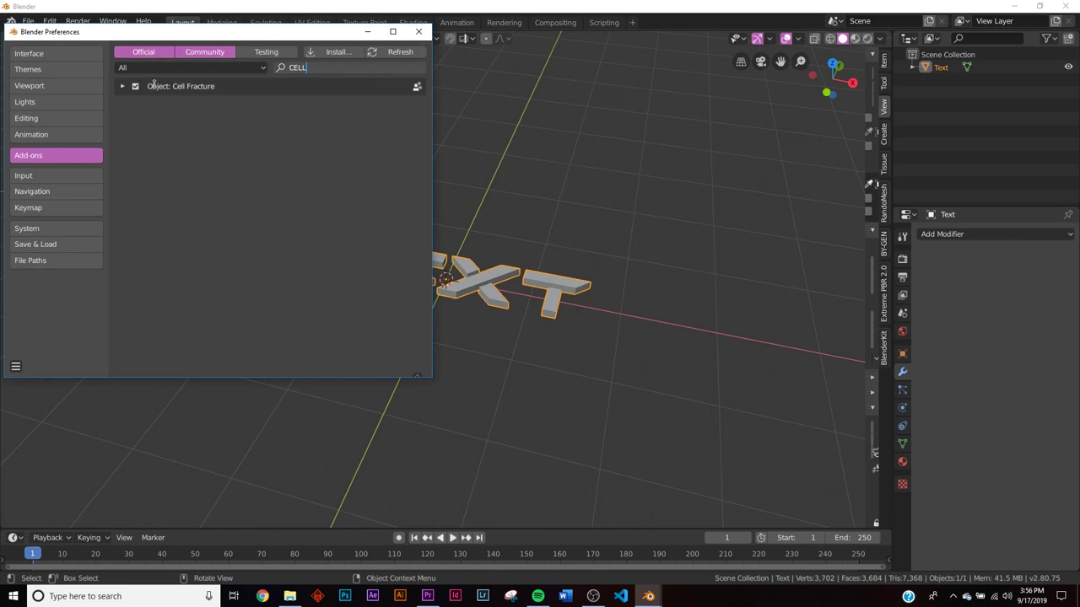
left_click(418, 31)
Run the Cell fracture command on TEXT from the F3 search
scroll(519, 236, "up", 5)
key("F3")
type("Convert to")
key("BackSpace")
type("CELL")
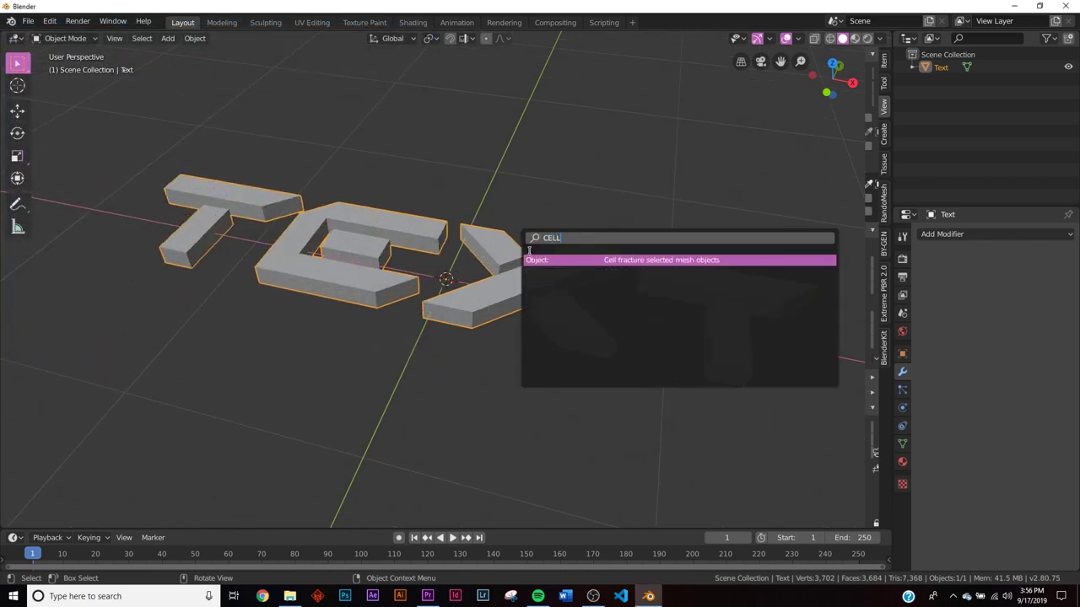
key("Return")
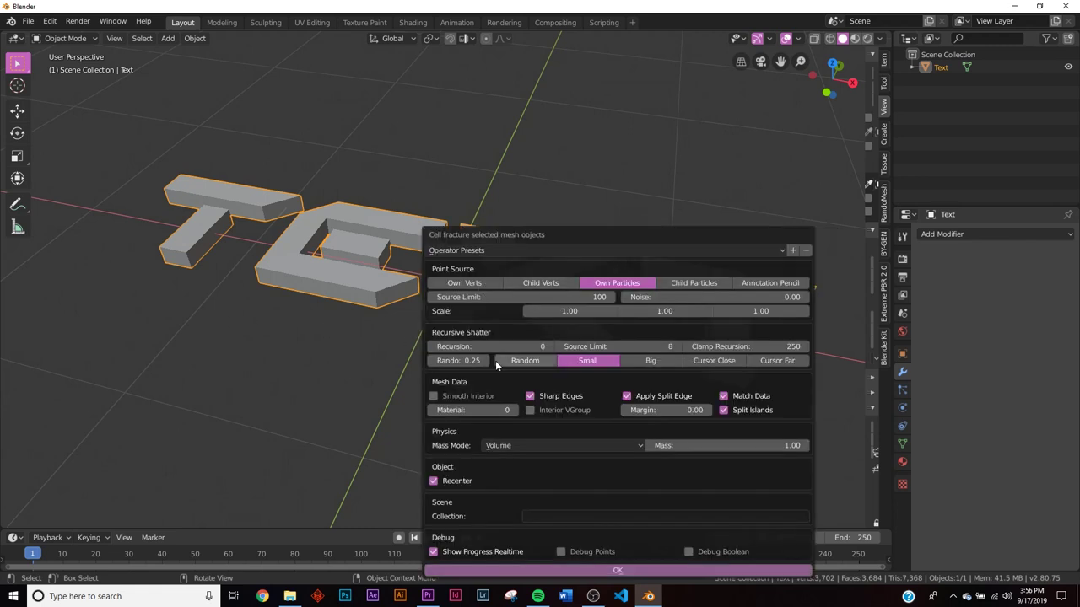
Set Source Limit to 500 and Recursion to 3 in the Cell Fracture dialog
left_click_drag(577, 240, 498, 161)
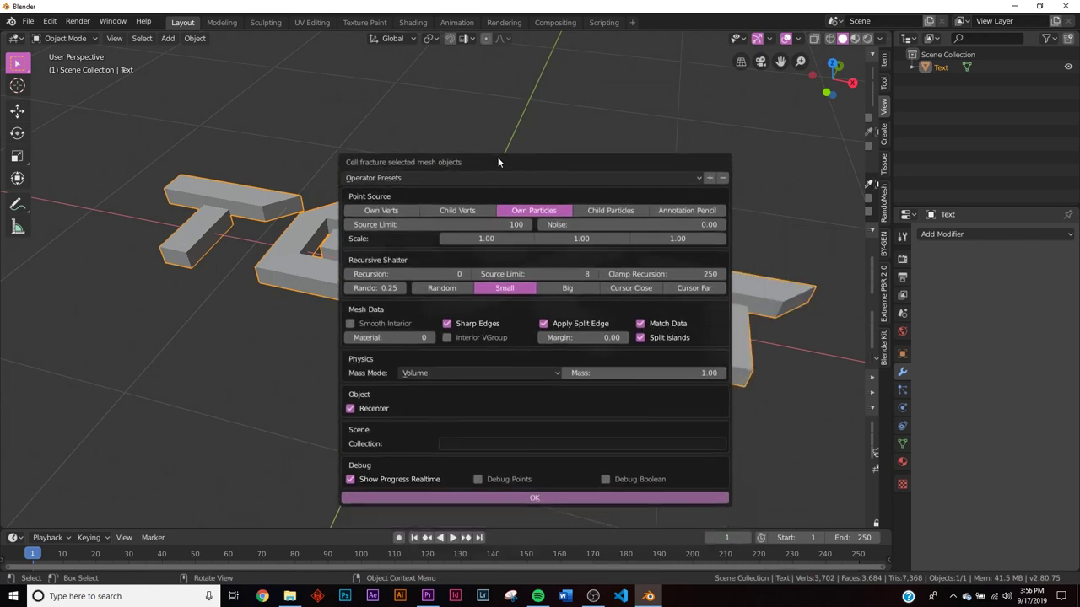
left_click(384, 225)
type("500")
key("Return")
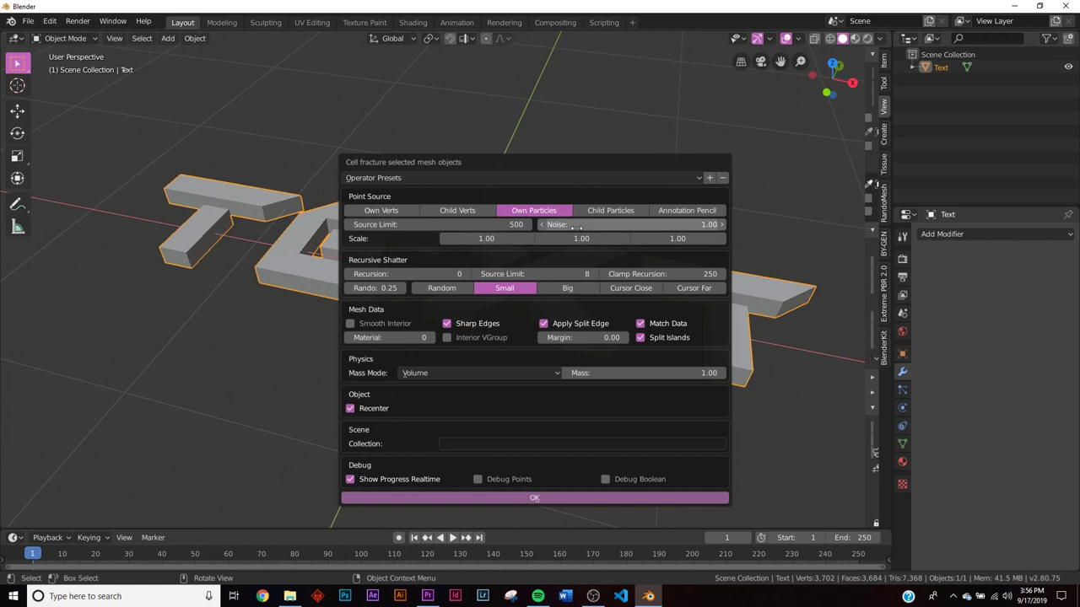
left_click(432, 274)
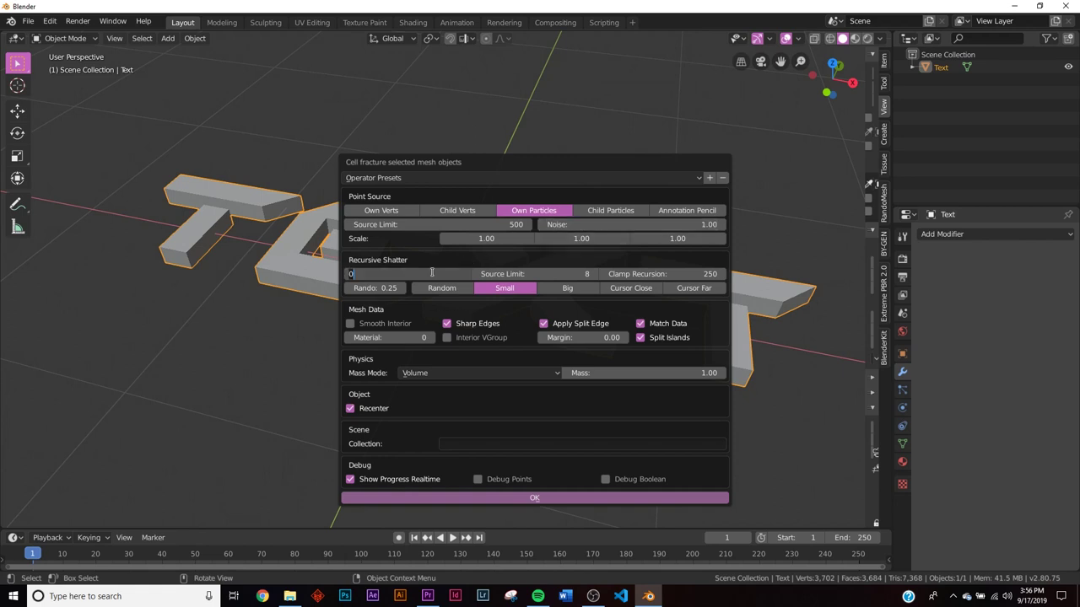
key("Return")
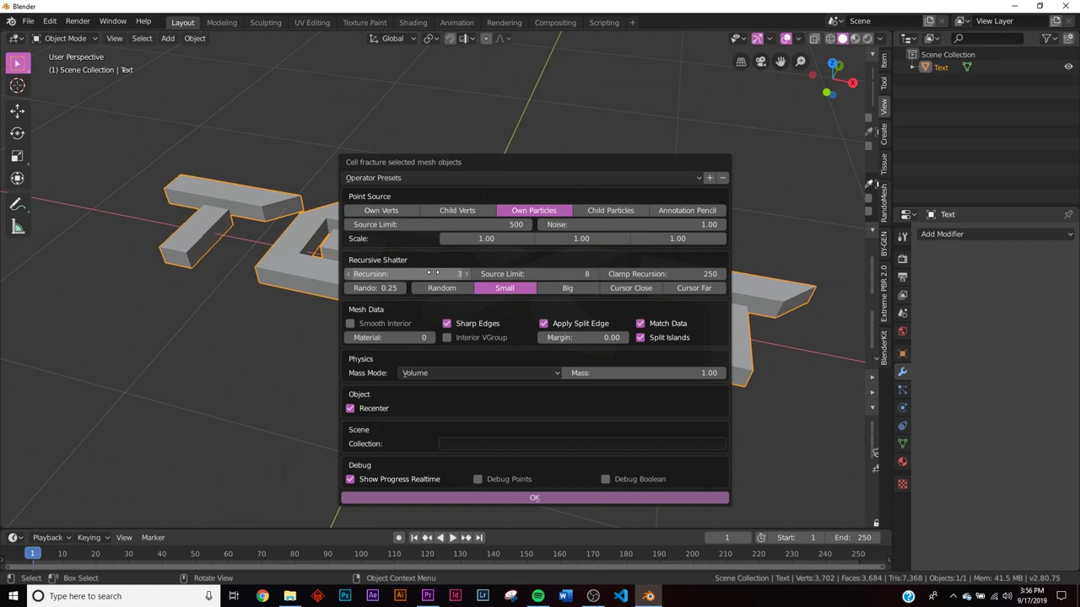
Set Mass Mode to Uniform after toggling between Uniform and Volume
left_click(412, 373)
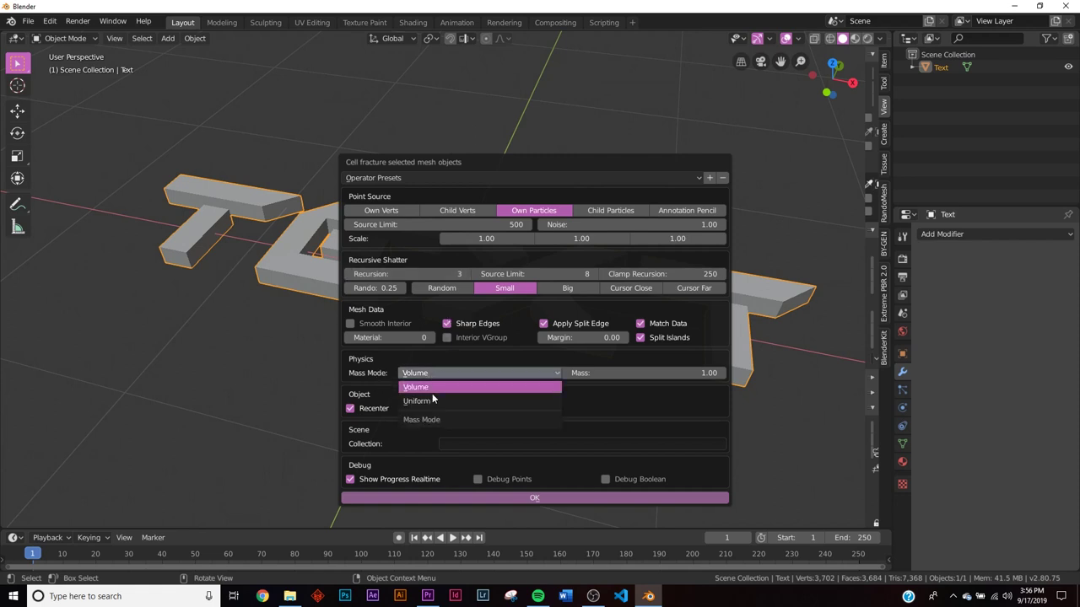
left_click(435, 399)
left_click(443, 374)
left_click(441, 385)
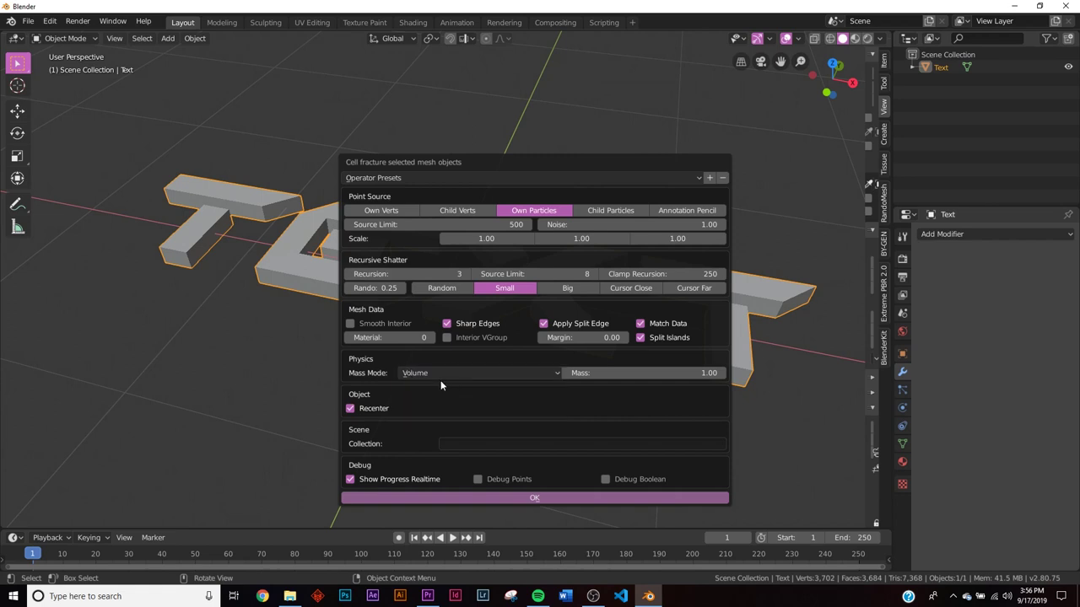
left_click(440, 372)
left_click(443, 402)
left_click(441, 374)
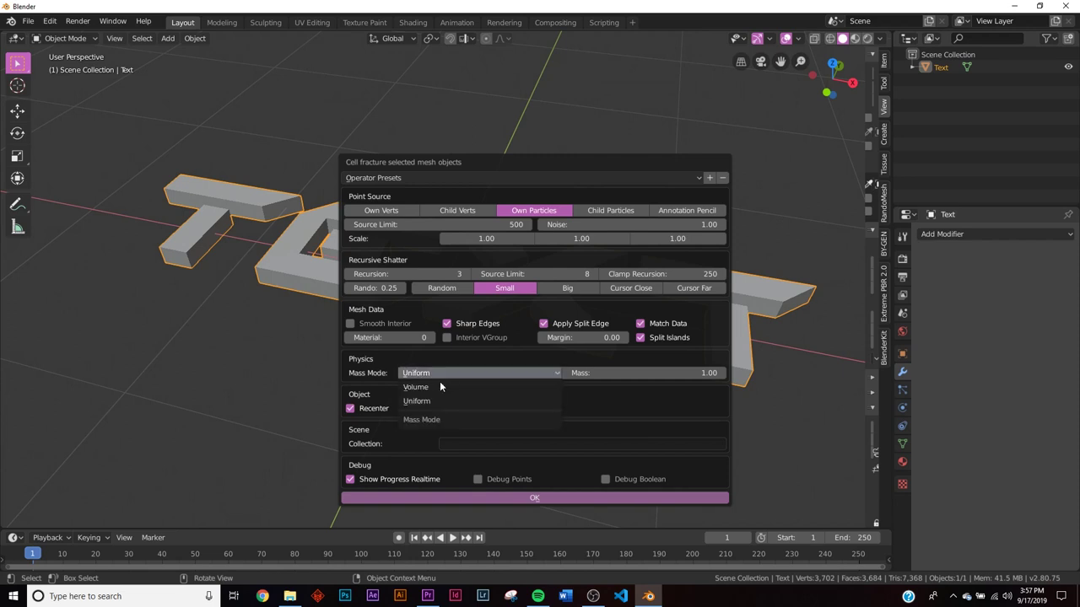
left_click(439, 388)
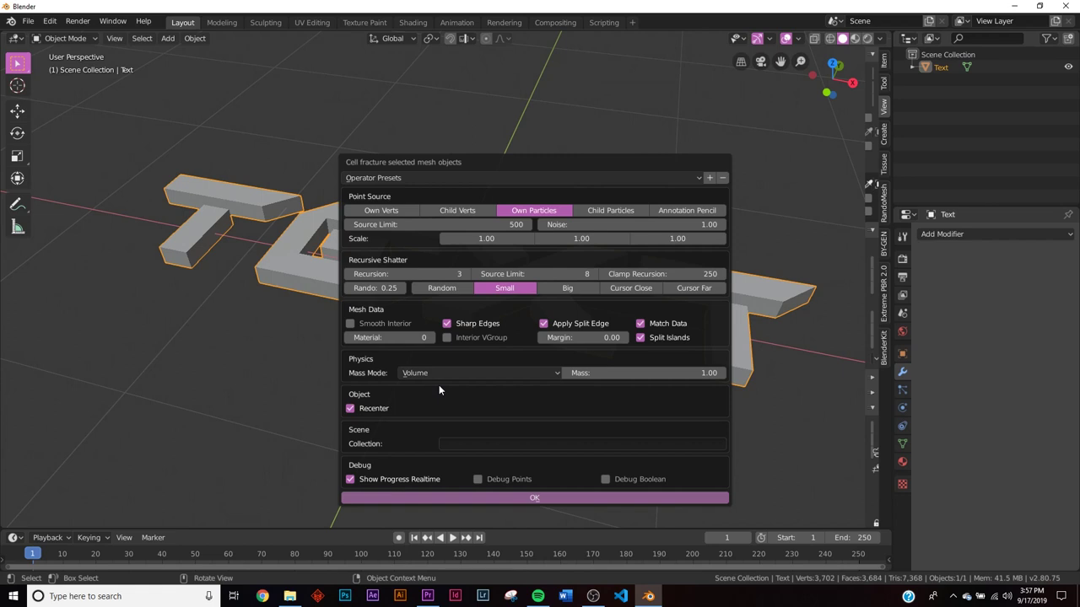
left_click(442, 372)
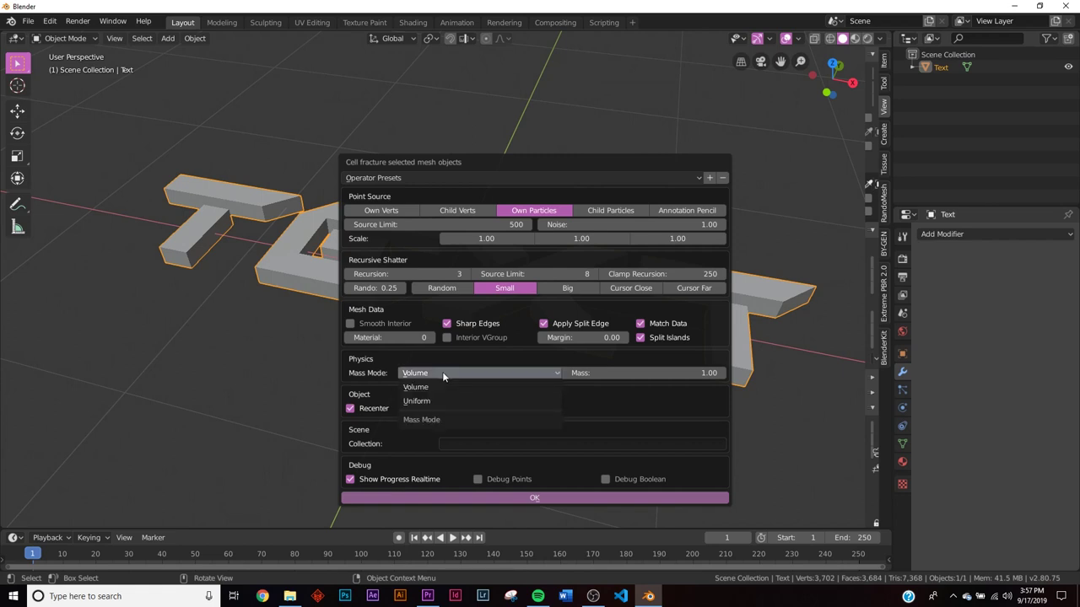
left_click(431, 402)
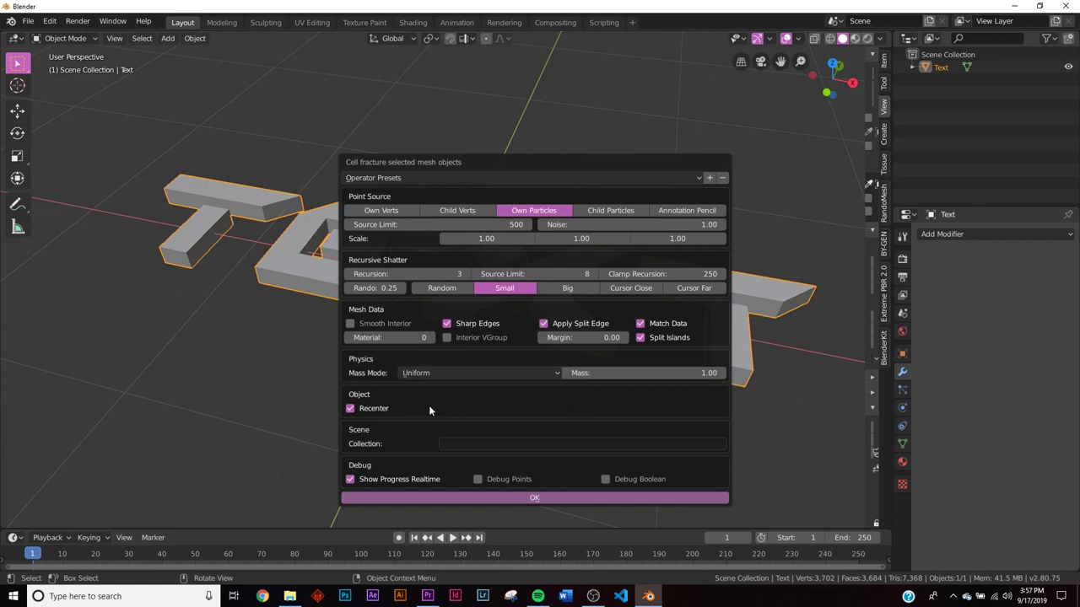
Fracture TEXT into 252 Text_cell pieces and delete the original Text object
left_click(518, 500)
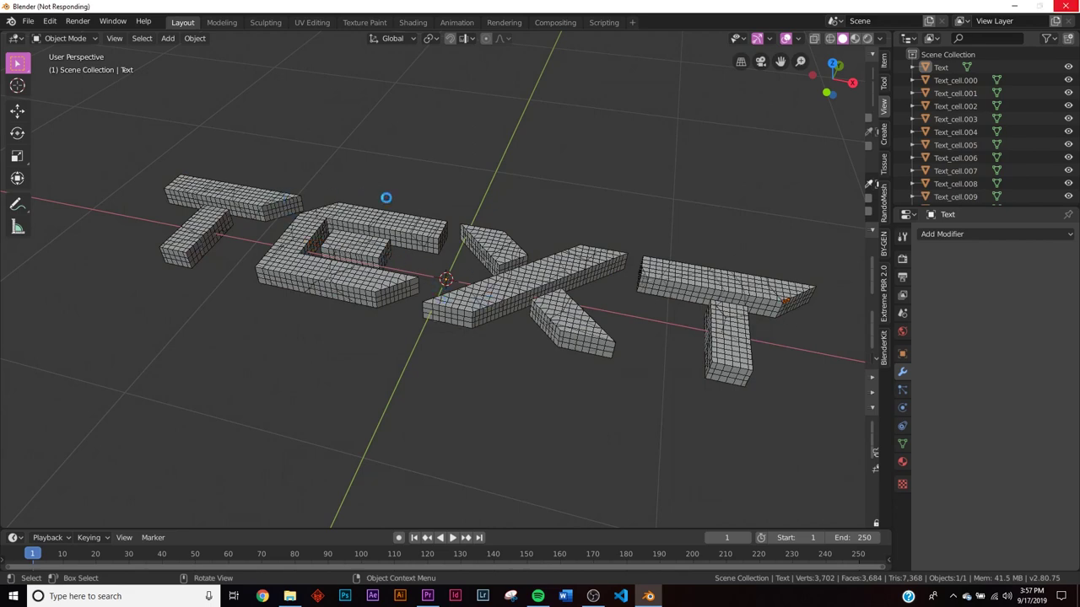
middle_click_drag(506, 368, 532, 371)
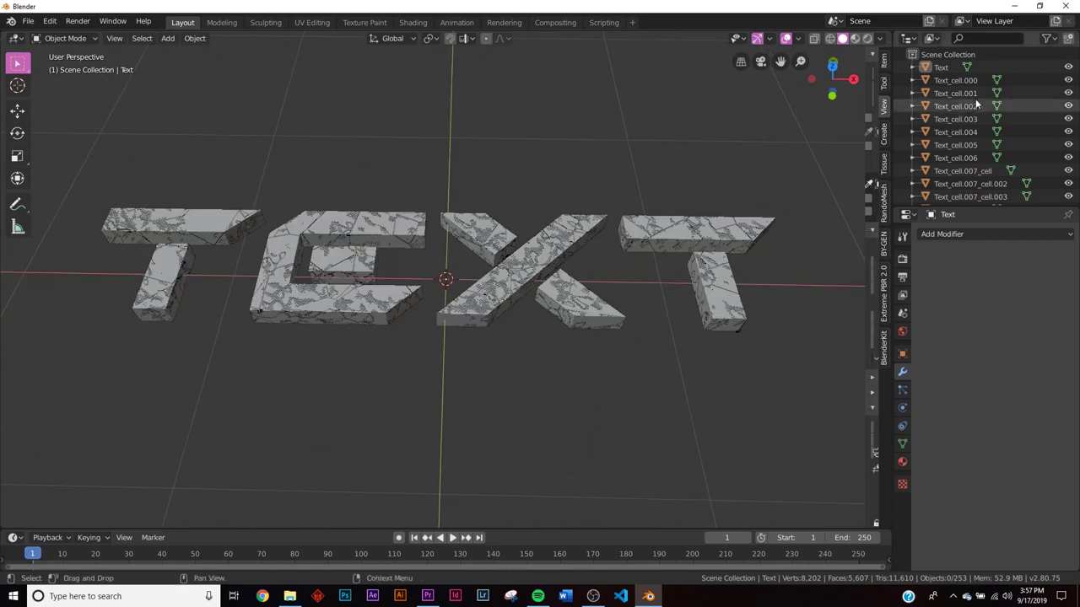
left_click(950, 67)
right_click(950, 66)
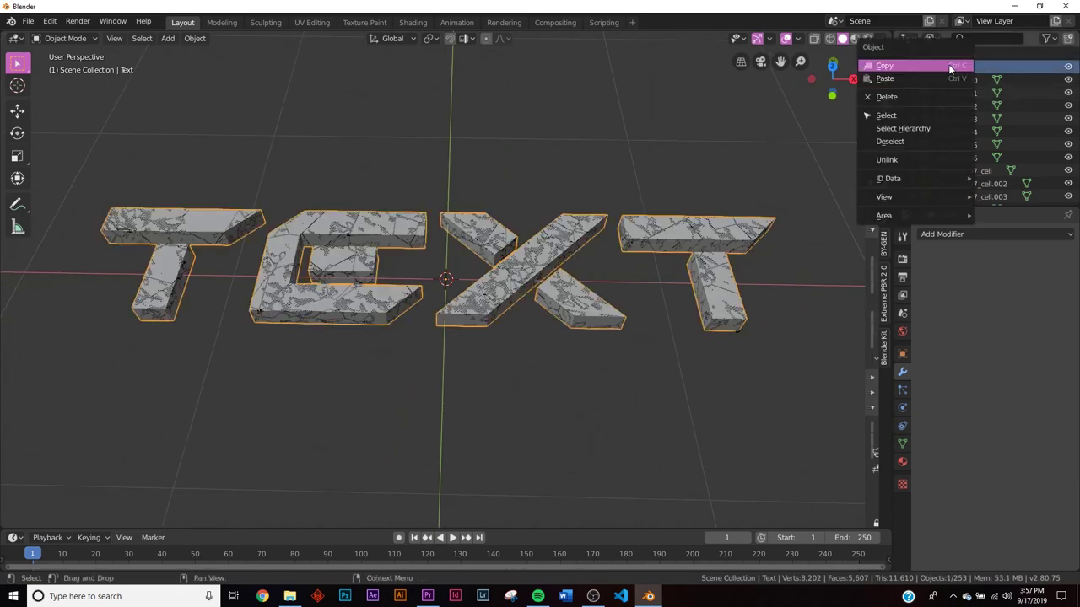
left_click(912, 96)
Select all fragments and scale them down to 0.9747
middle_click_drag(624, 245, 675, 258)
left_click(550, 258)
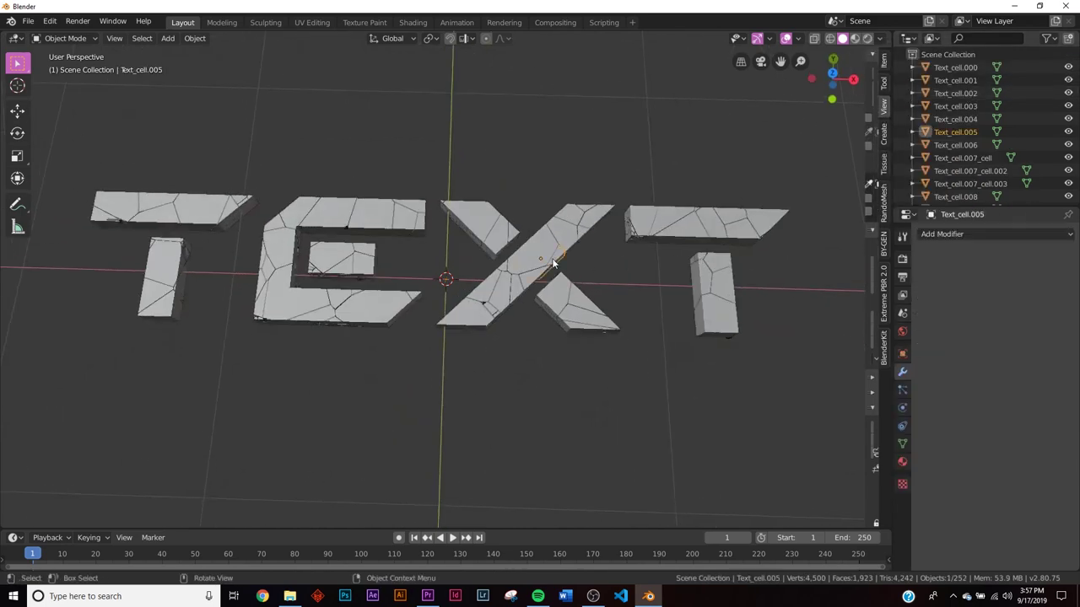
scroll(552, 264, "up", 5)
scroll(553, 265, "down", 6)
middle_click_drag(586, 278, 596, 220)
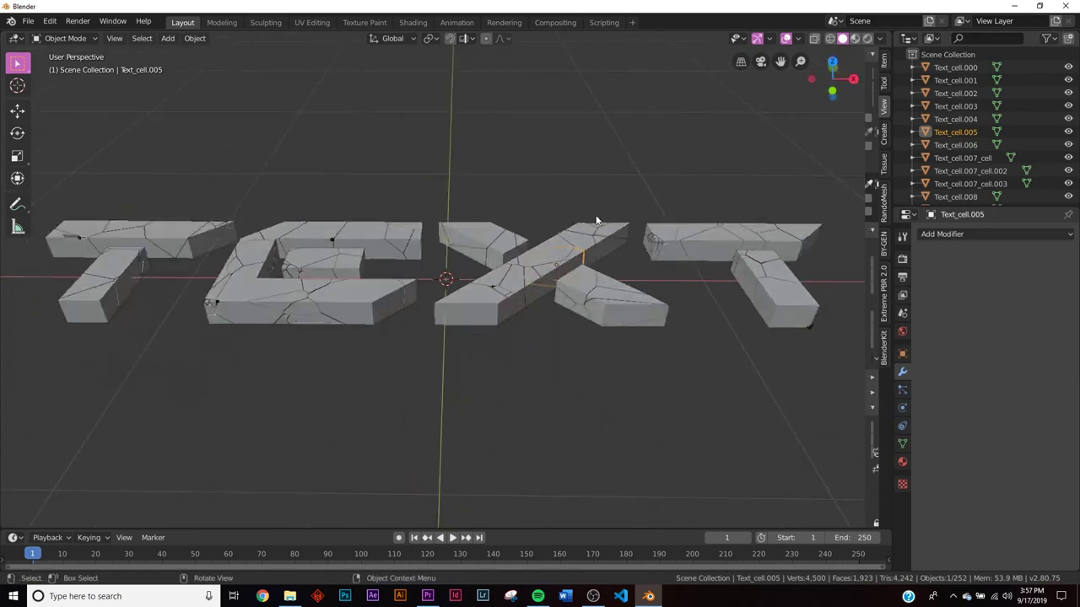
left_click(555, 251)
key("a")
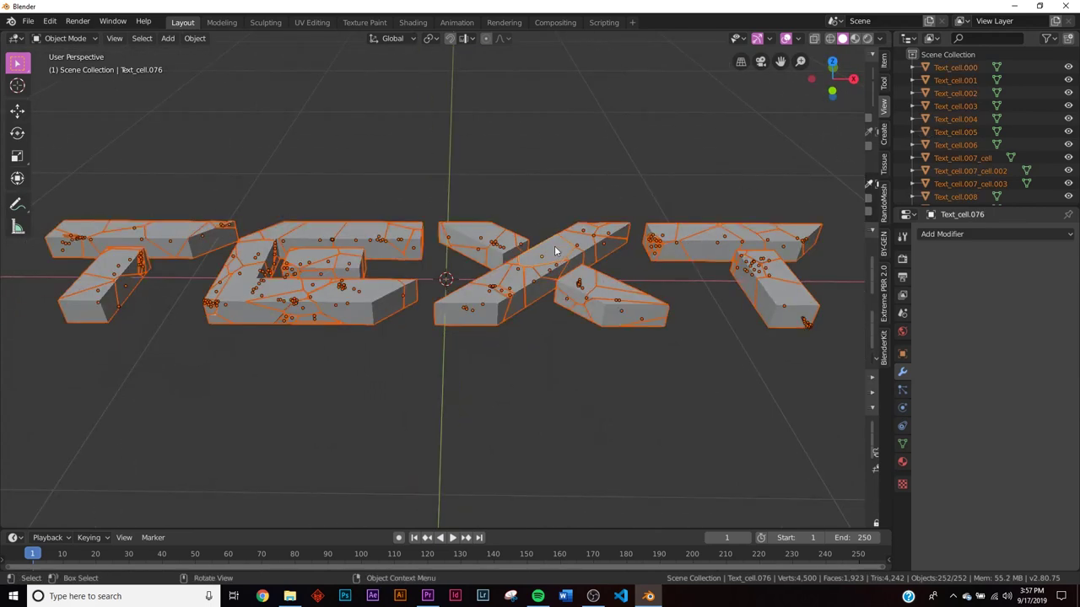
left_click(429, 39)
middle_click_drag(586, 311, 598, 374)
scroll(598, 373, "up", 3)
scroll(707, 388, "up", 2)
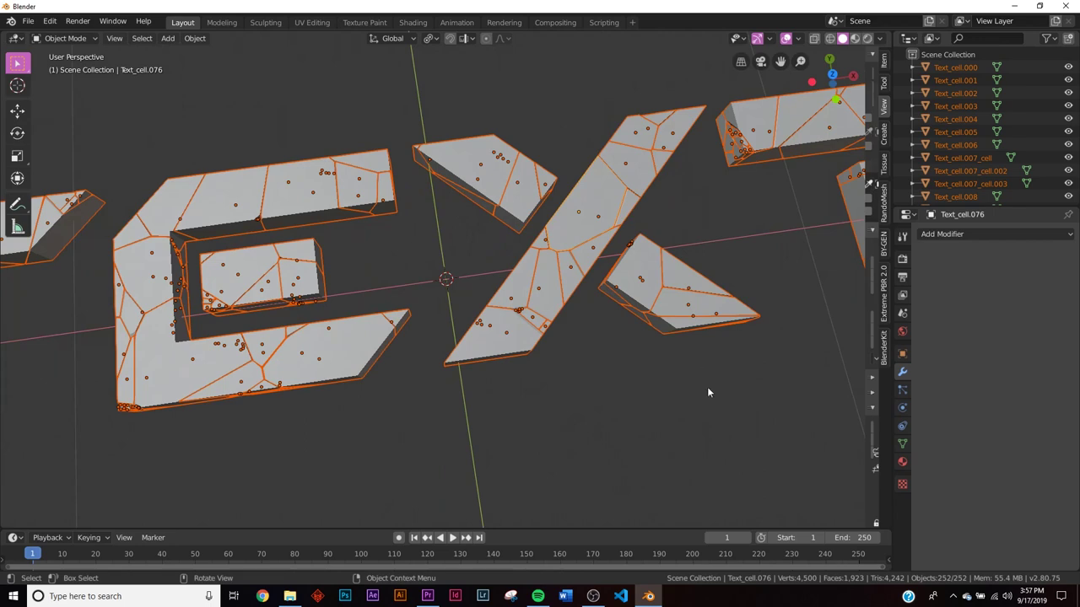
key("s")
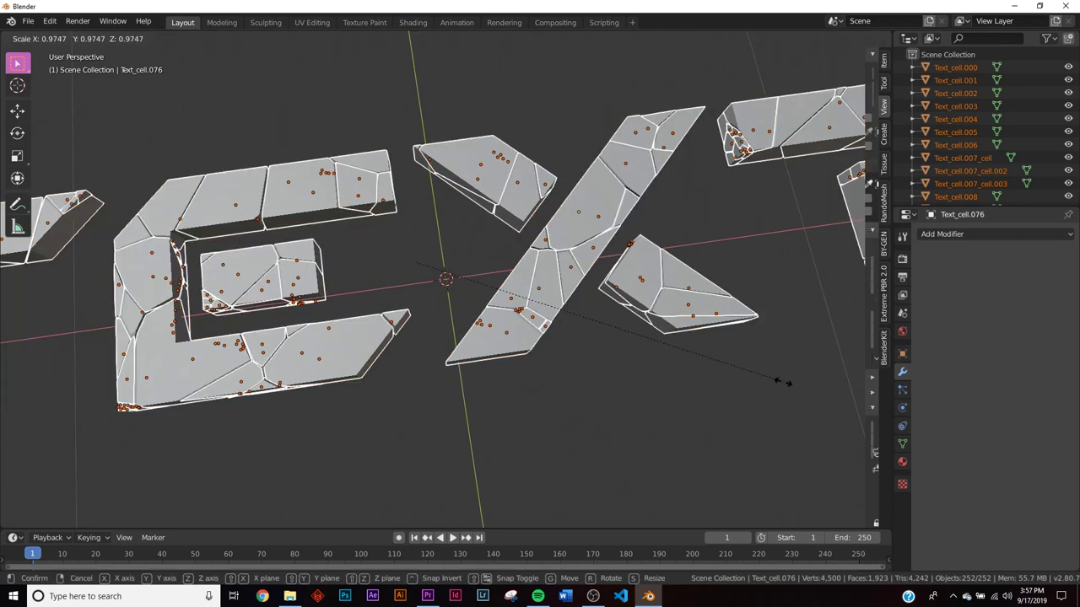
left_click(781, 381)
Deselect everything and select the lower-left fragment of the X
left_click(671, 389)
scroll(590, 371, "down", 3)
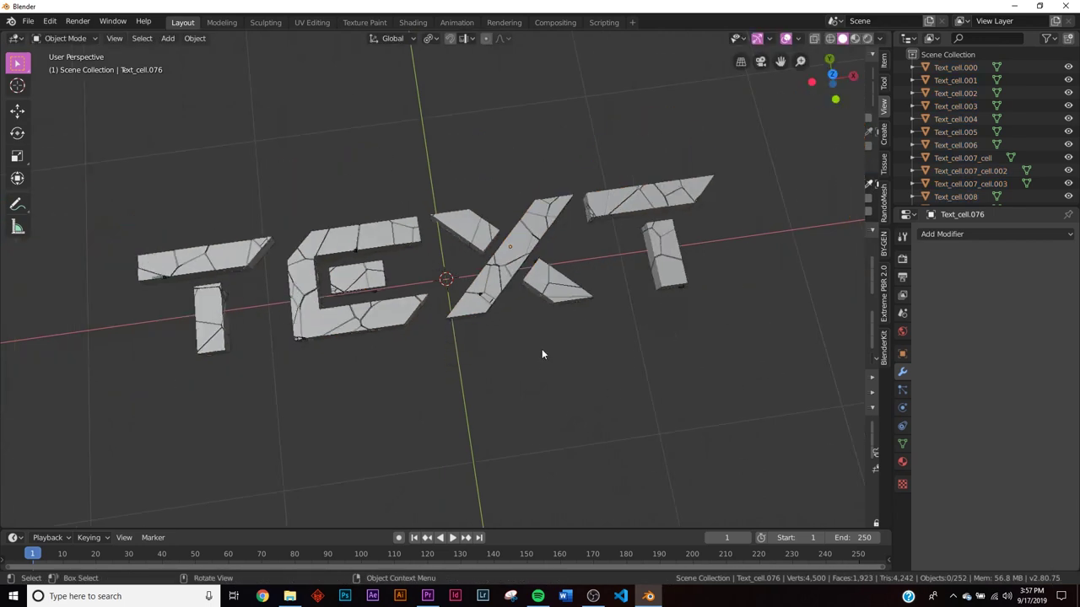
scroll(540, 370, "up", 3)
scroll(540, 376, "up", 3)
middle_click_drag(557, 373, 570, 283)
scroll(534, 364, "down", 3)
scroll(567, 280, "up", 2)
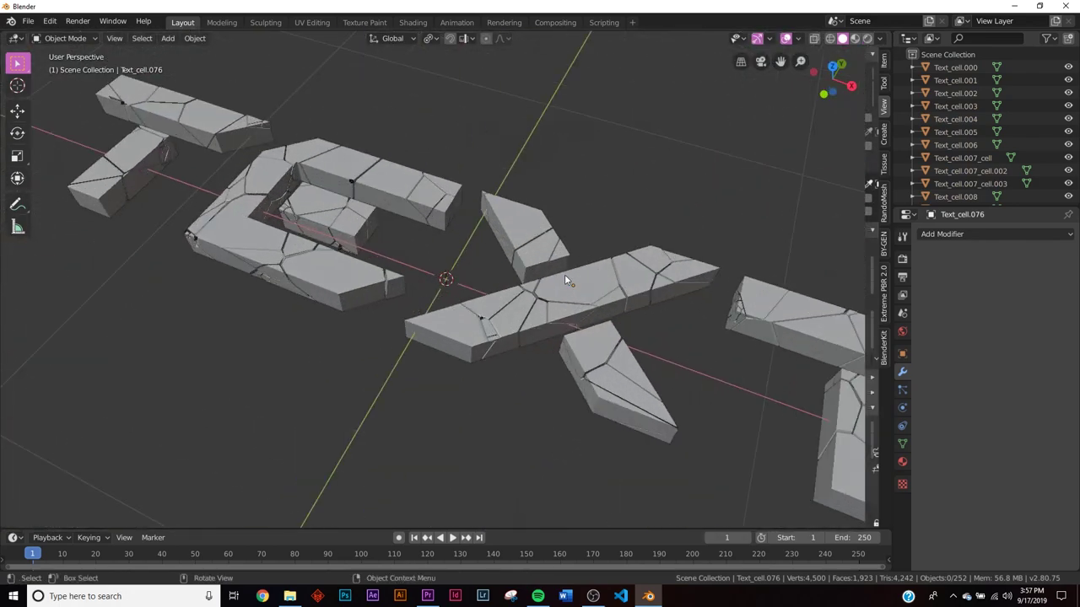
scroll(501, 342, "up", 2)
middle_click_drag(458, 344, 511, 384)
left_click(487, 360)
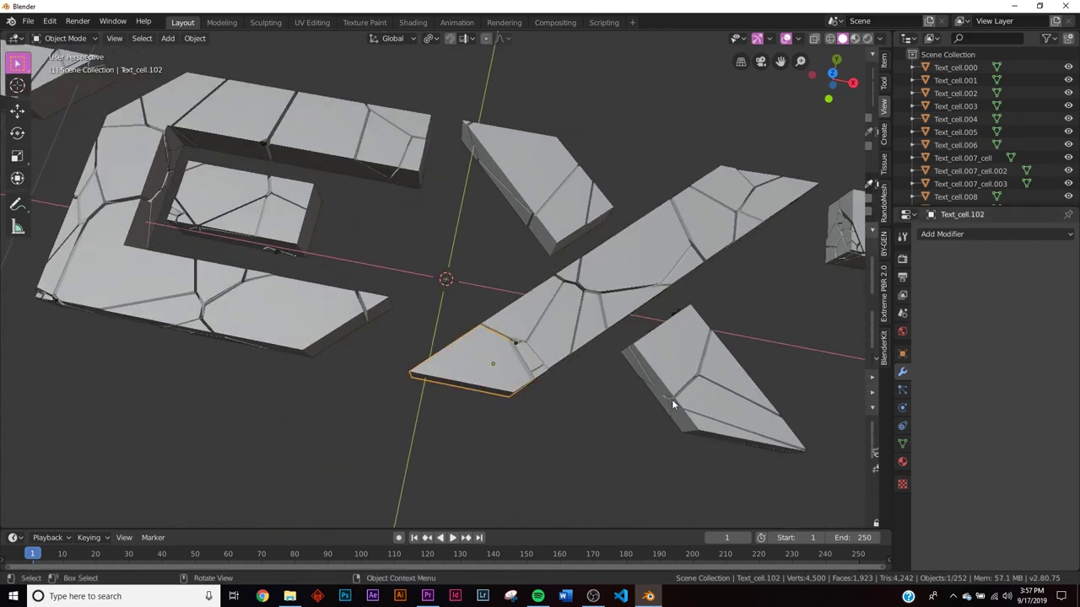
Make one piece a rigid body and copy its settings to all fragments
left_click(902, 407)
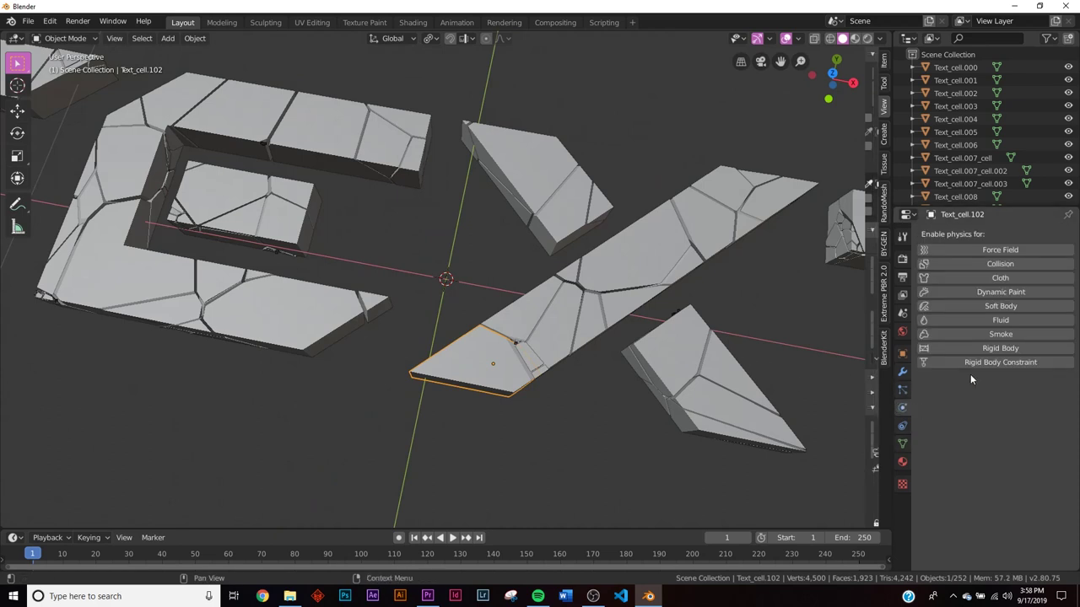
left_click(1000, 348)
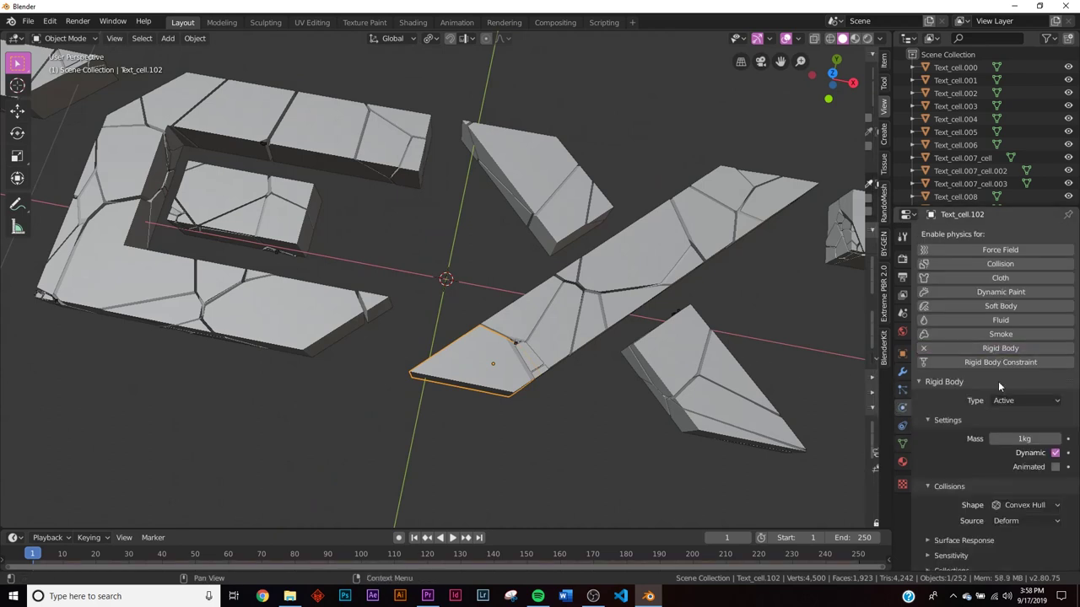
middle_click_drag(641, 439, 532, 306)
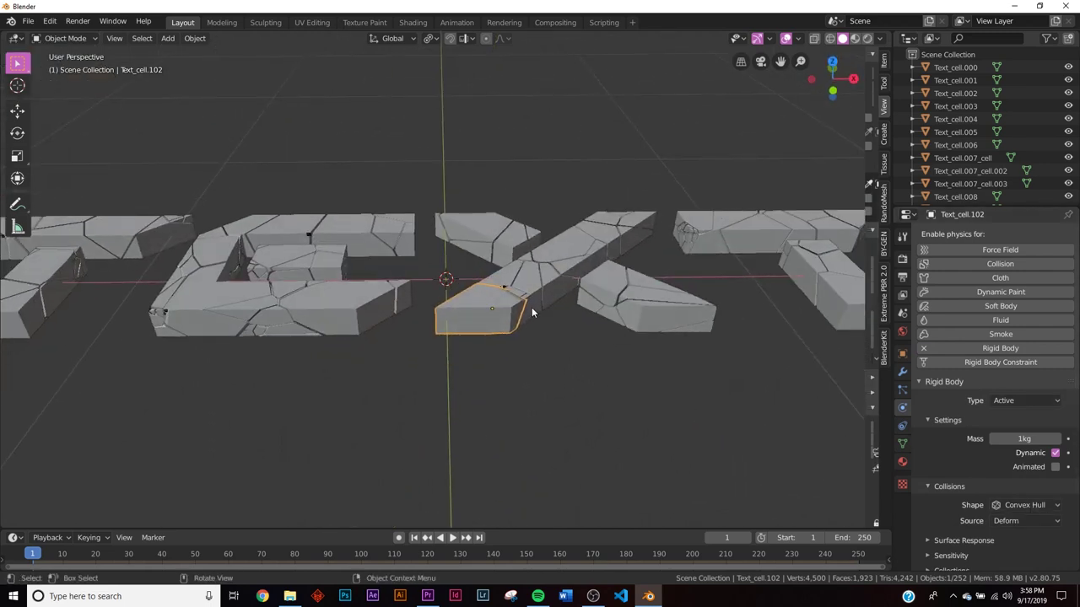
key("a")
key("F3")
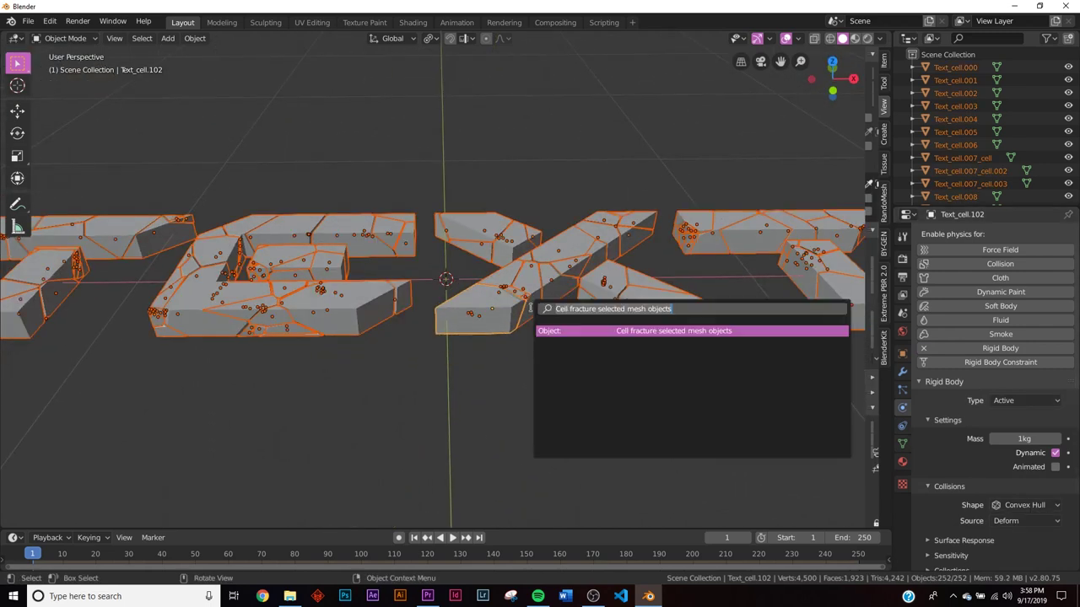
type("COPY")
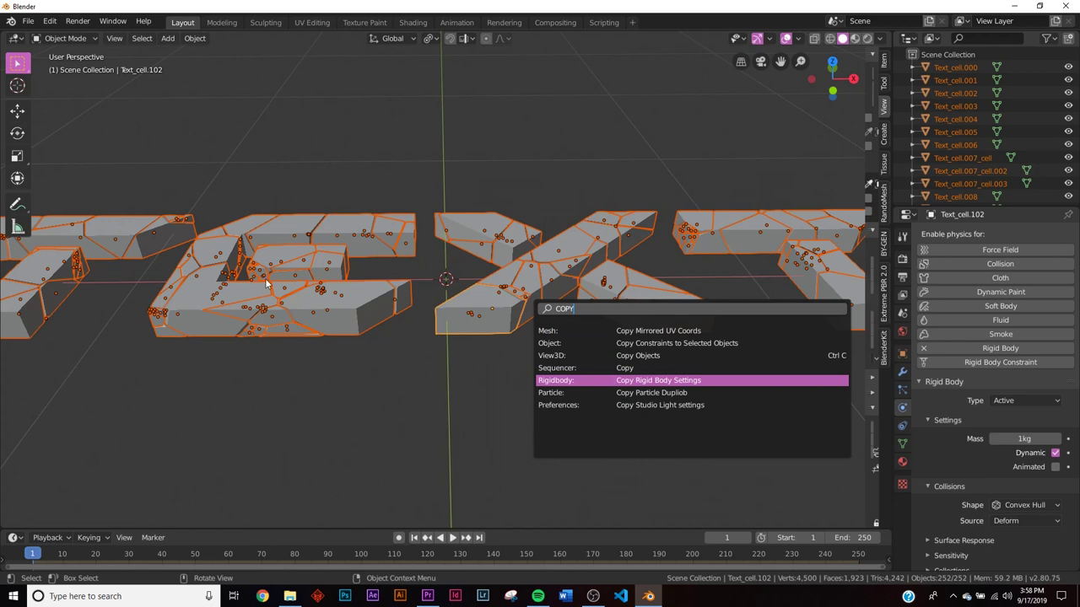
key("Return")
Play the animation to watch the pieces fall, then stop back at frame 1
left_click(450, 537)
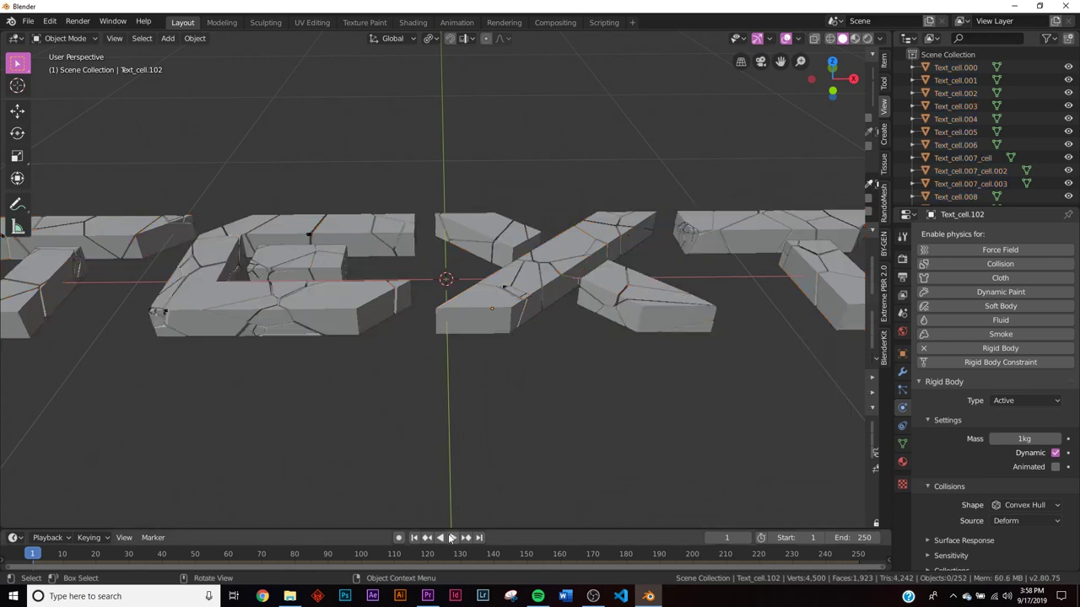
key("Escape")
middle_click_drag(479, 413, 454, 493)
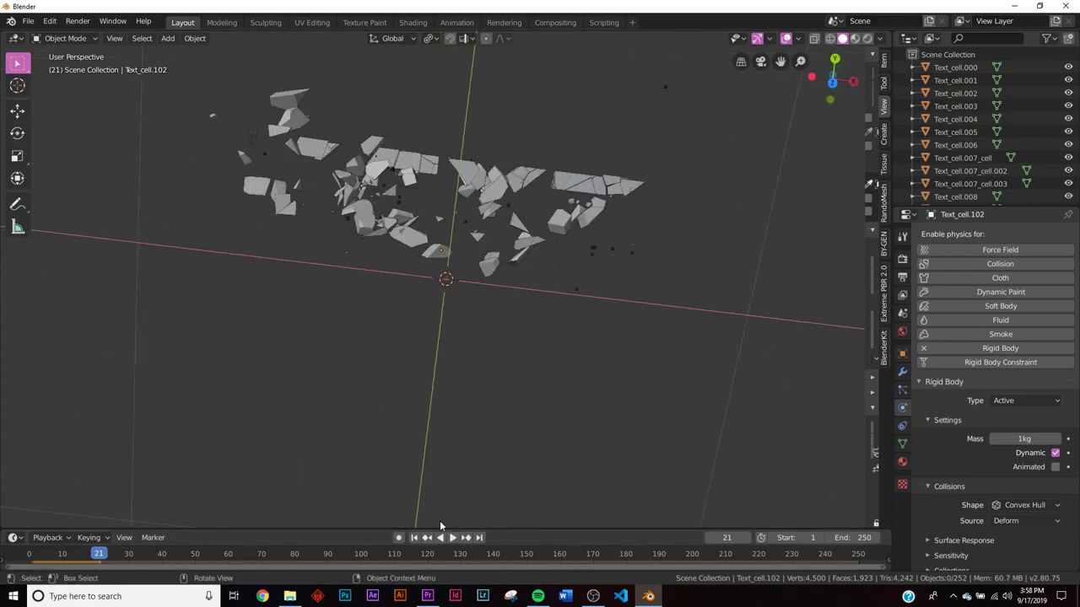
scroll(490, 418, "up", 5)
middle_click_drag(490, 417, 504, 284)
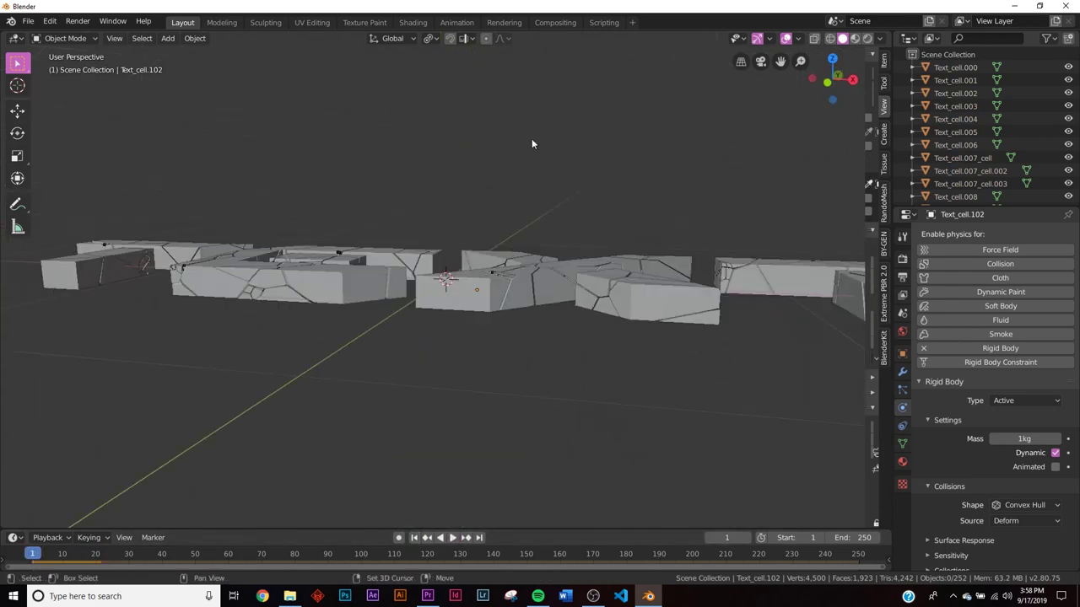
Add a plane, scale it about 2.4 times and lower it just beneath the text
key("shift+a")
mouse_move(489, 88)
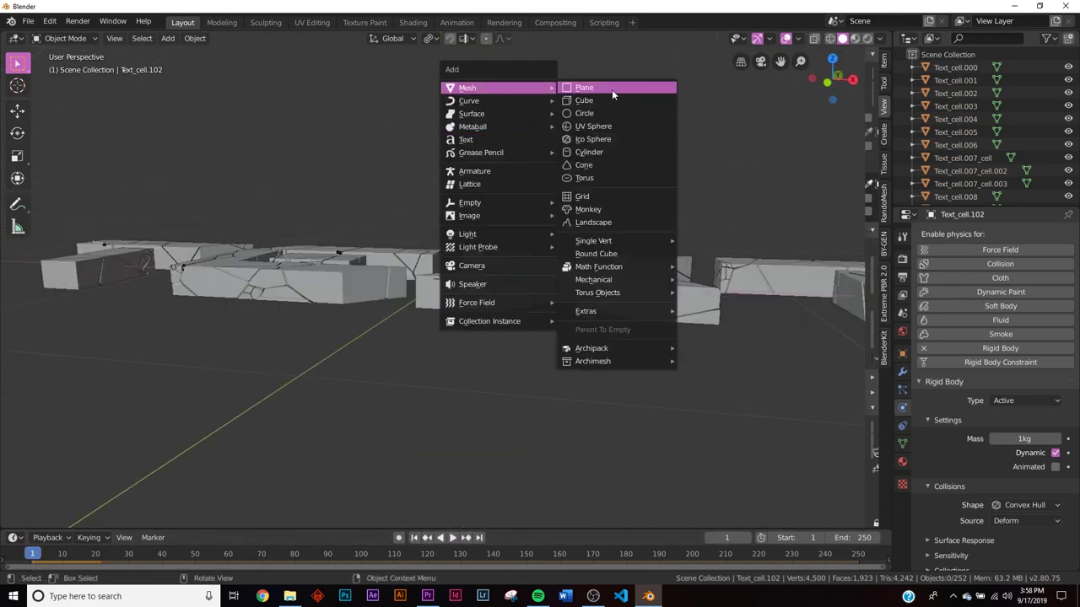
left_click(612, 90)
key("s")
left_click(738, 258)
middle_click_drag(738, 258, 589, 255)
left_click(17, 110)
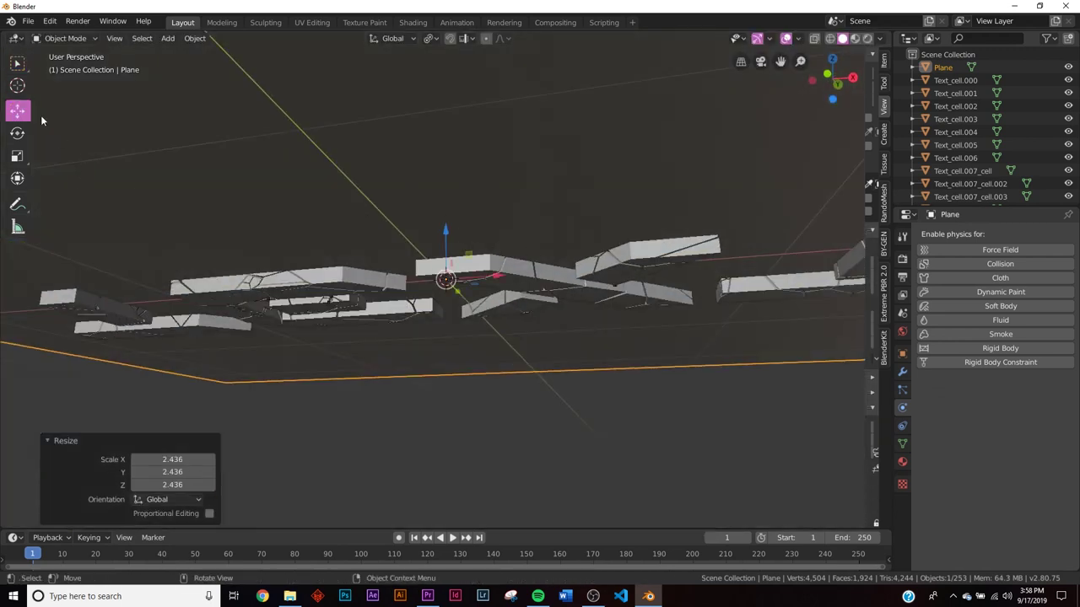
mouse_move(443, 227)
left_mouse_down()
mouse_move(452, 242)
mouse_move(449, 231)
left_mouse_up()
scroll(574, 308, "up", 3)
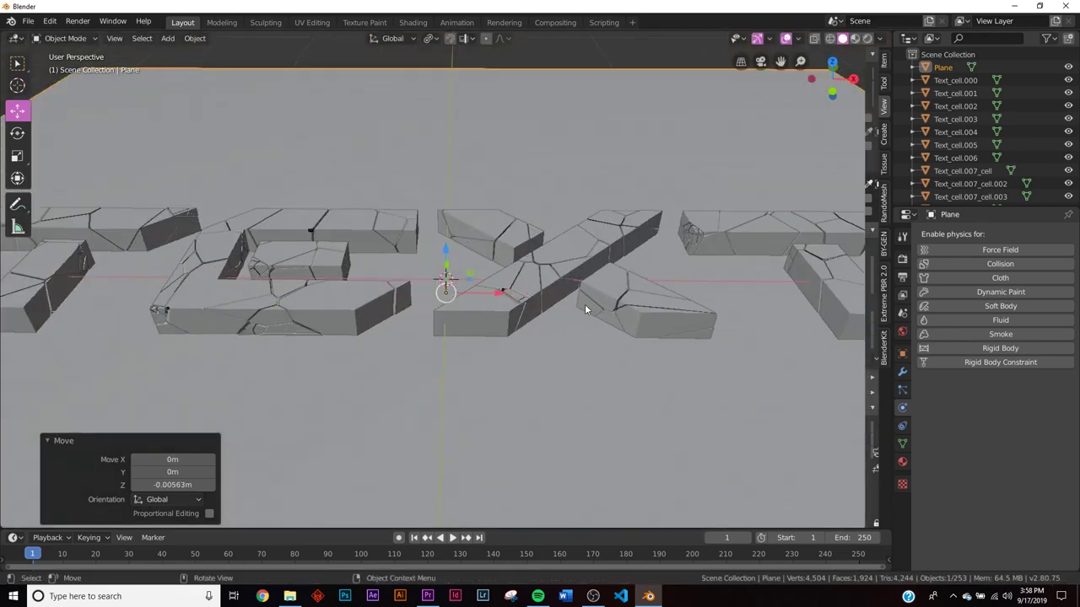
scroll(572, 325, "down", 4)
scroll(496, 222, "up", 4)
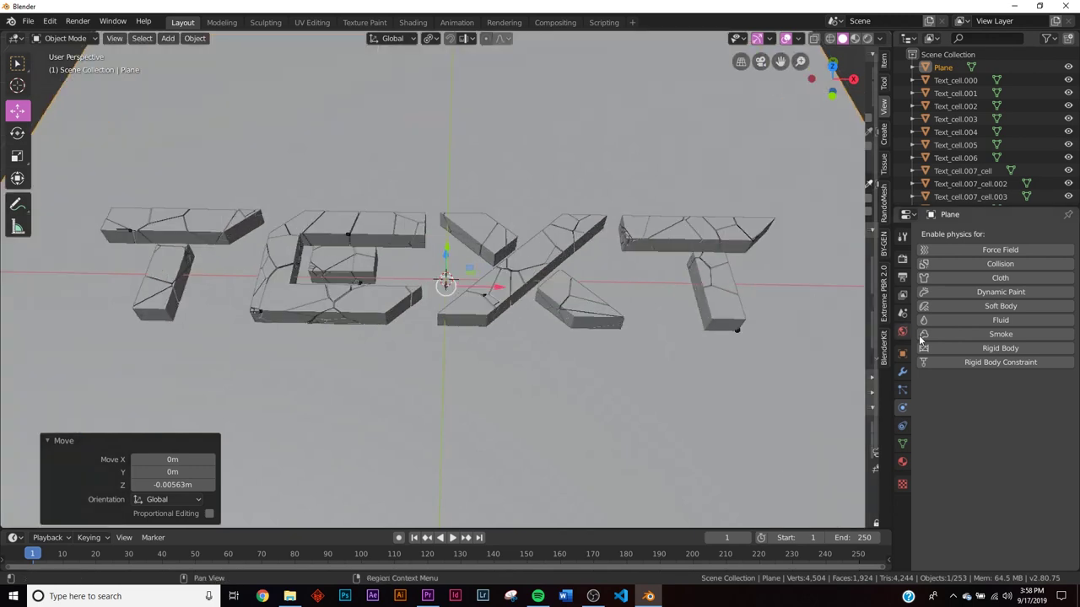
Make the plane a Passive rigid body with Mesh collision shape
left_click(1000, 348)
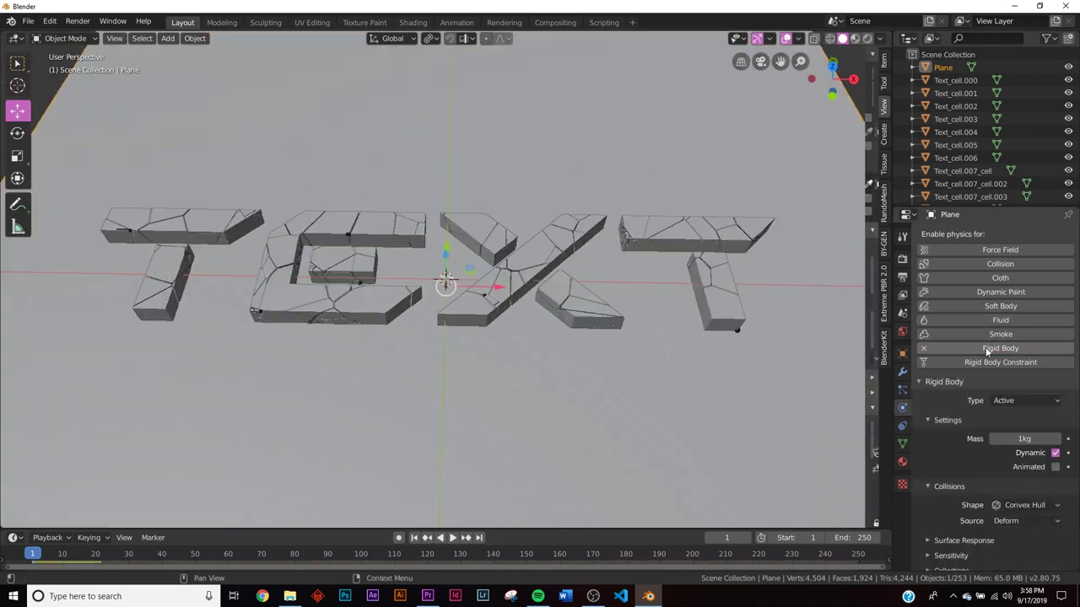
left_click(997, 401)
left_click(1005, 414)
left_click(1002, 403)
left_click(1008, 429)
left_click(1013, 478)
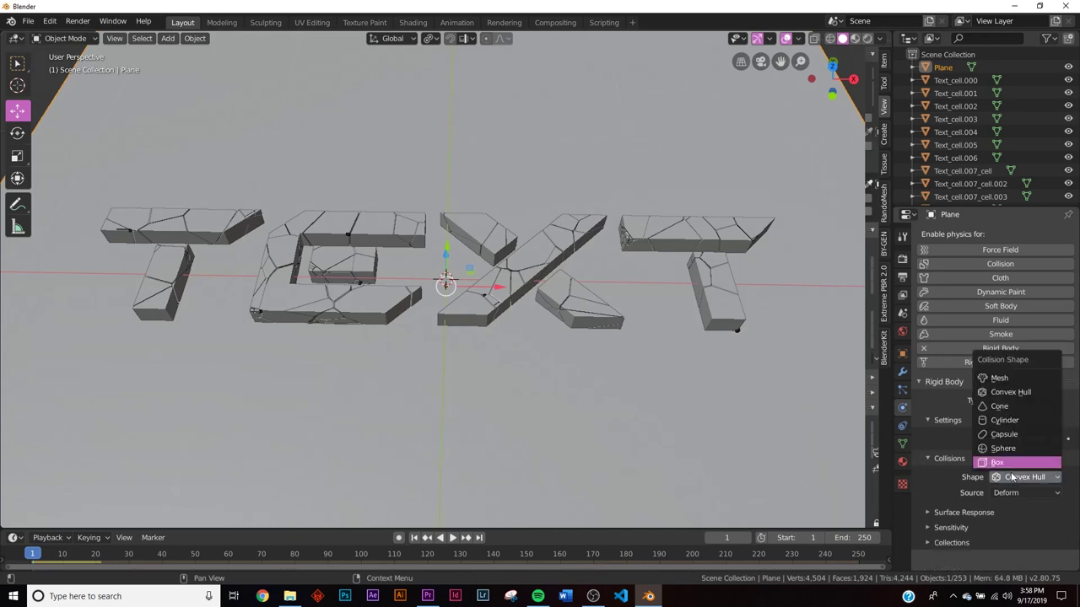
left_click(1016, 479)
left_click(1015, 478)
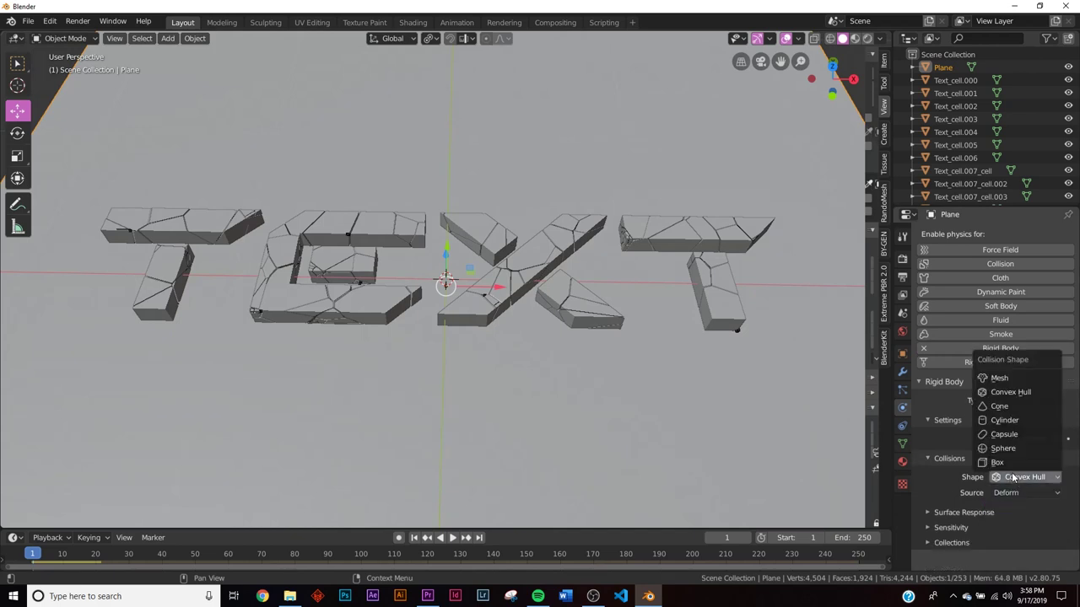
left_click(1000, 378)
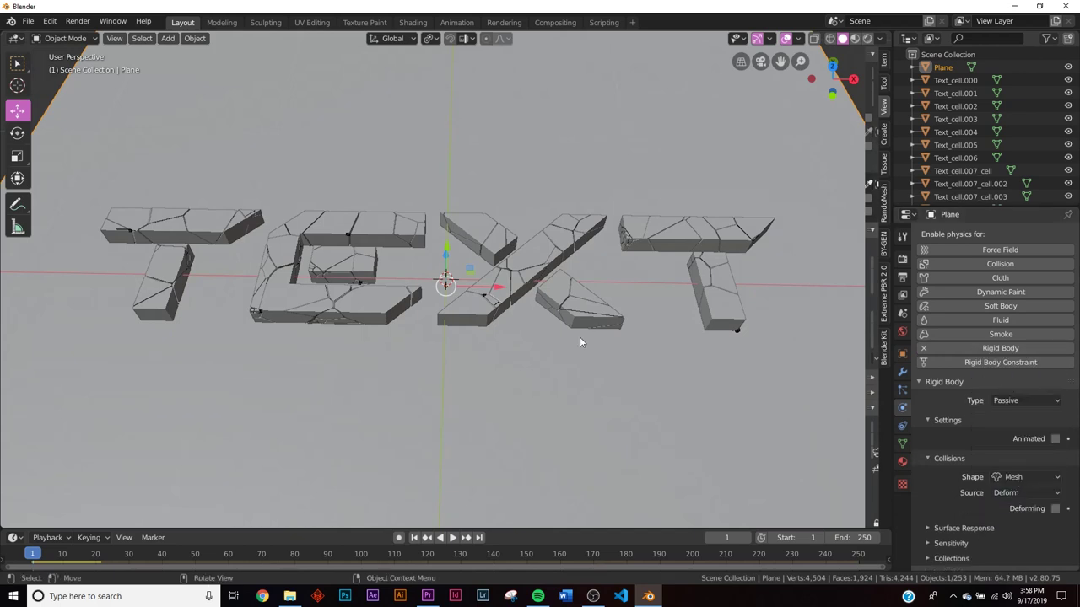
Play the simulation to frame 56 to see pieces land on the plane, then rewind to frame 1
left_click(452, 538)
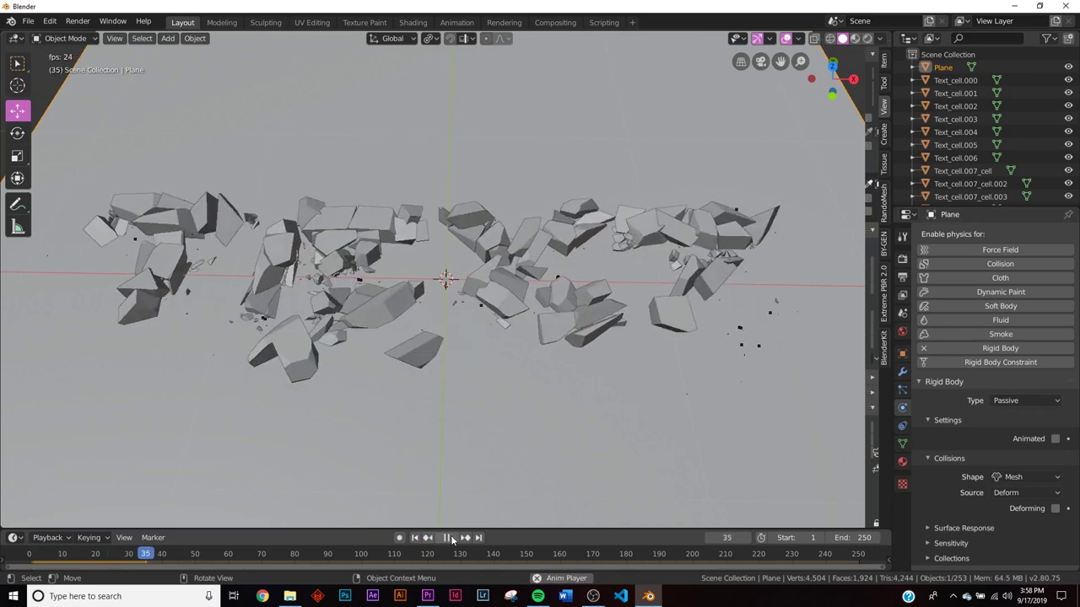
left_click(451, 538)
middle_click_drag(476, 418, 495, 394)
scroll(485, 421, "up", 5)
scroll(473, 382, "down", 8)
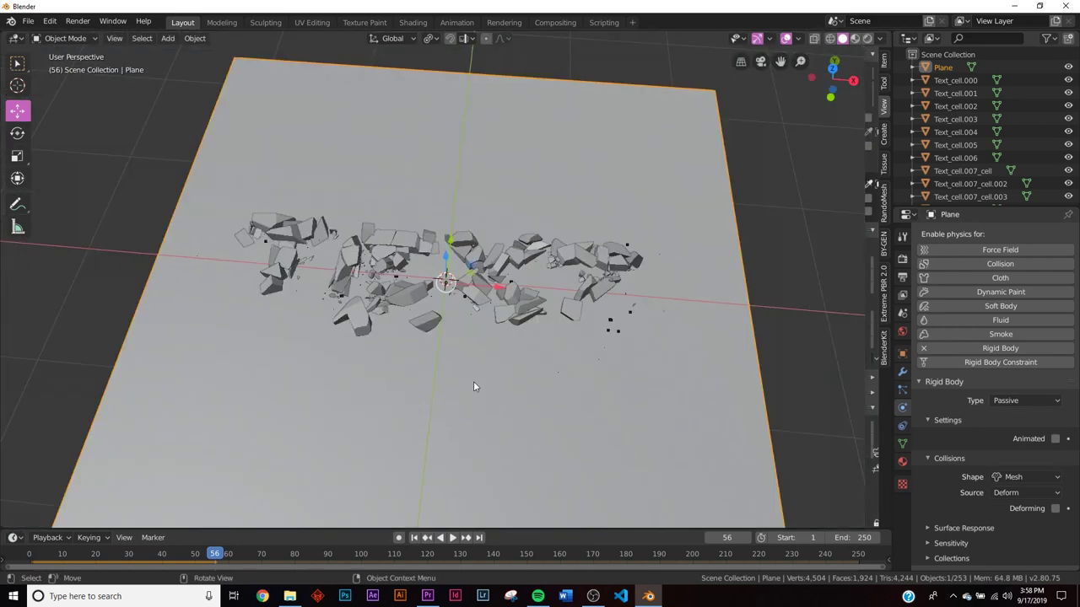
scroll(473, 386, "up", 6)
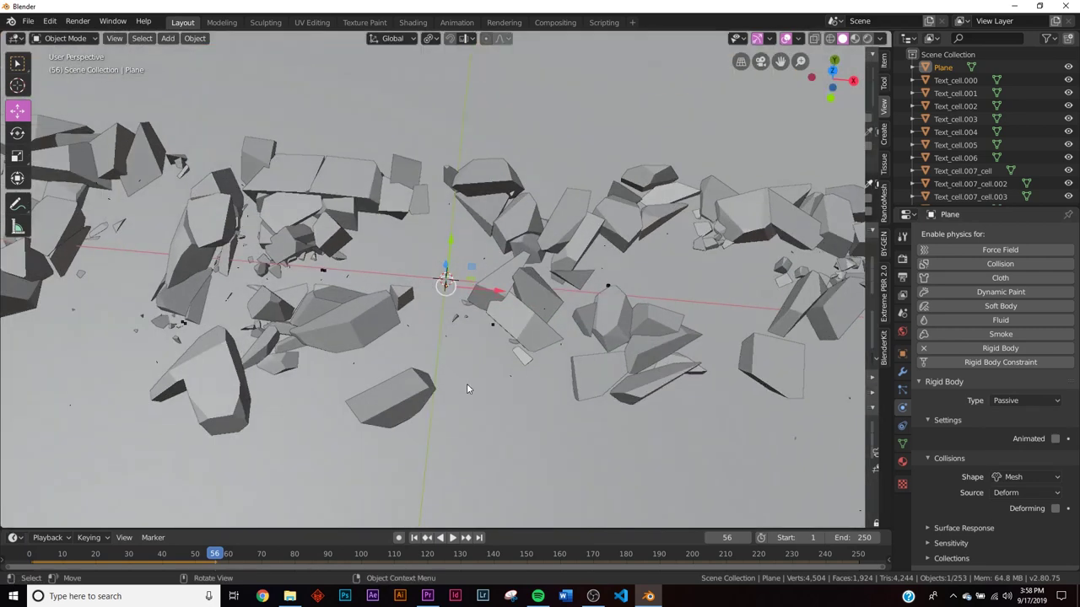
left_click(414, 539)
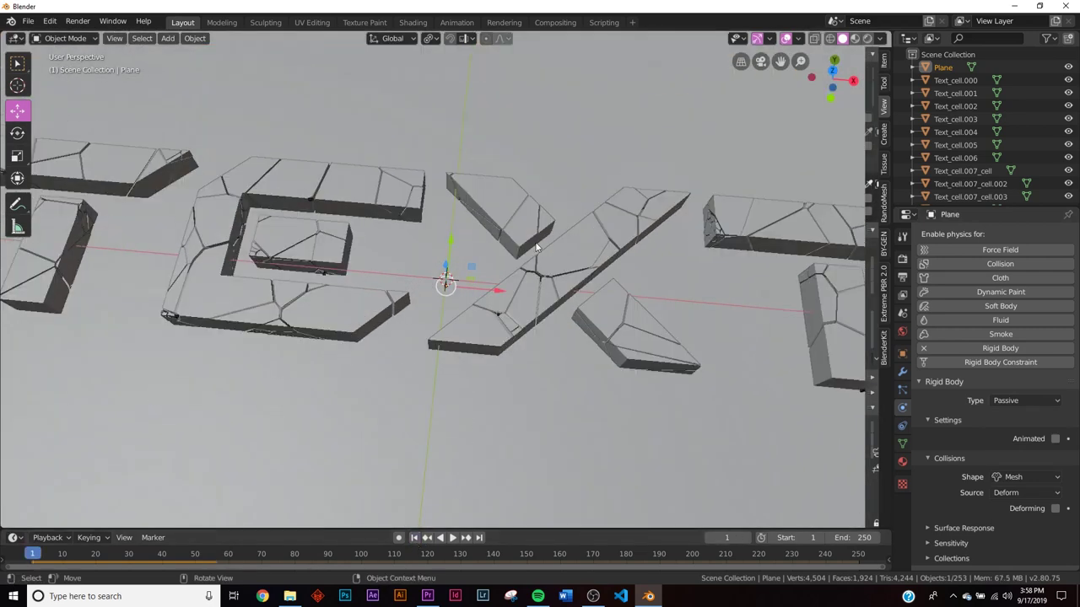
Add a Force field at the text's centre and set its Strength to 100
key("shift+a")
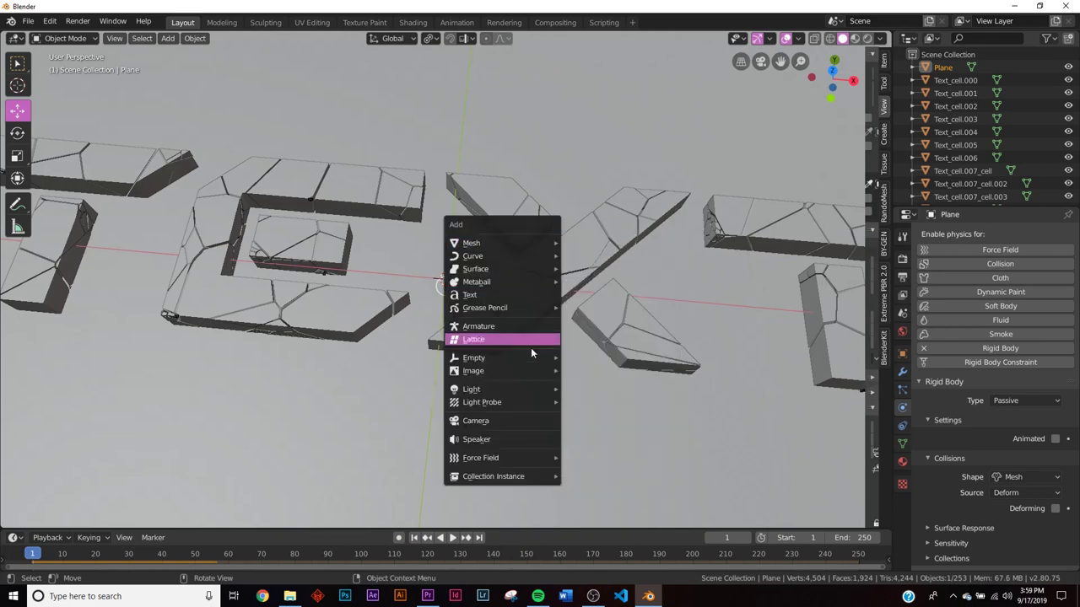
mouse_move(485, 461)
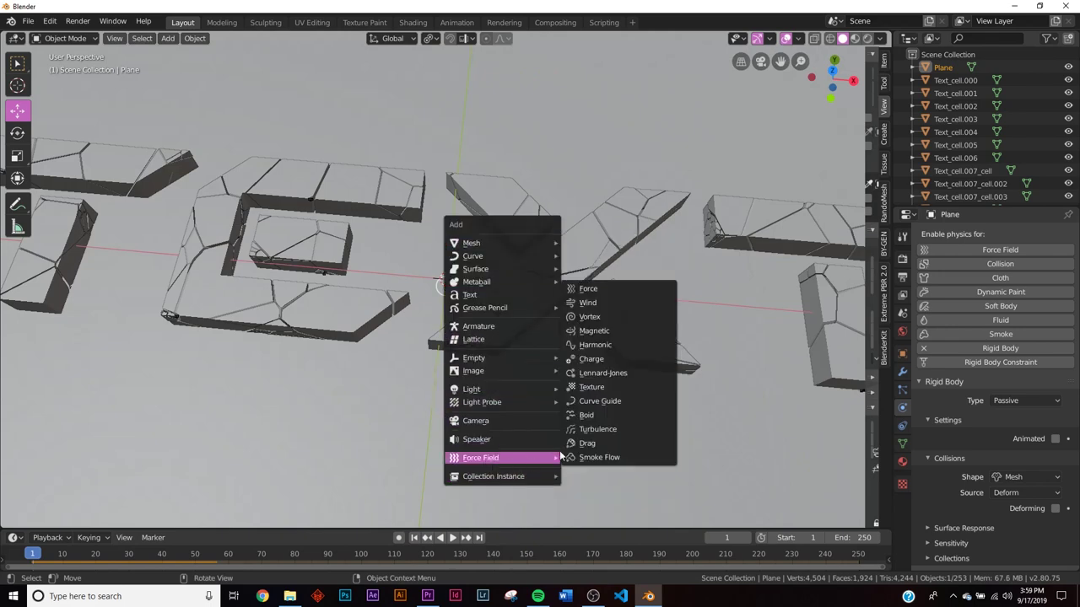
left_click(618, 293)
scroll(458, 315, "down", 5)
middle_click_drag(458, 320, 481, 259)
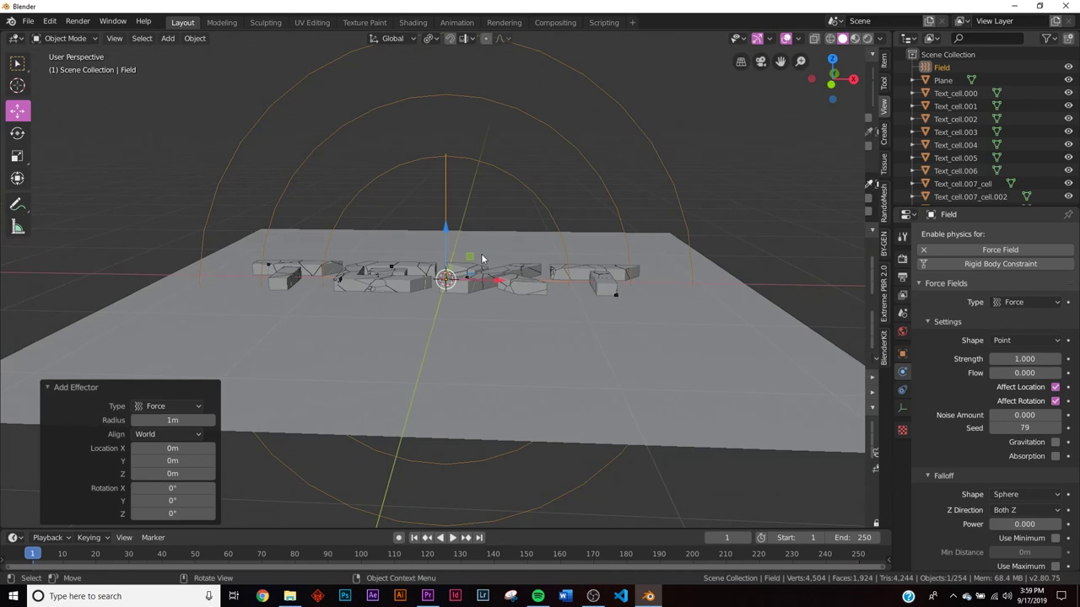
scroll(482, 259, "up", 2)
left_click(1030, 358)
type("1.0")
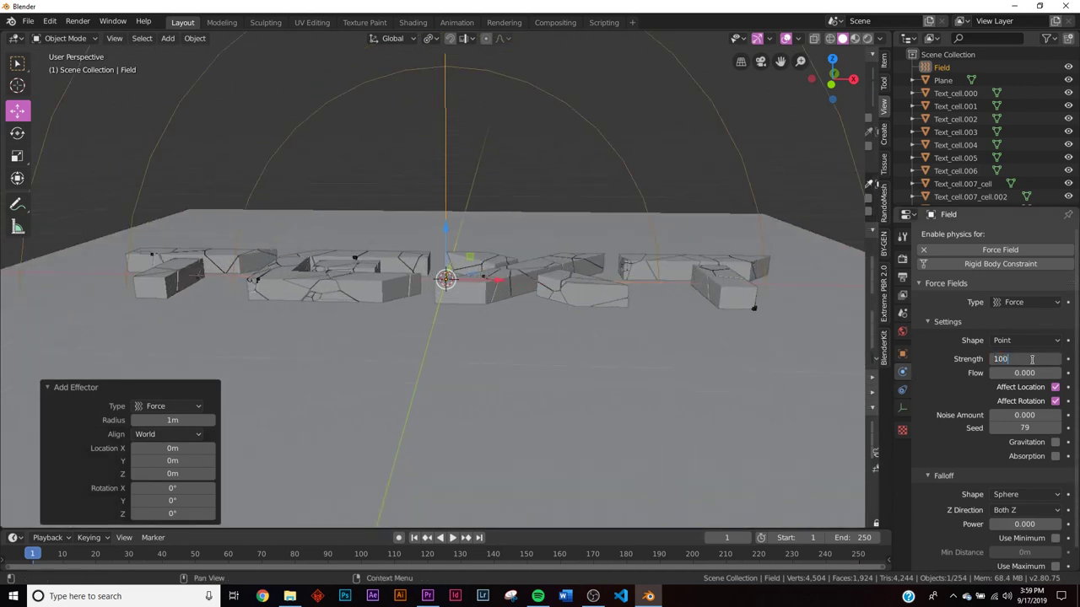
key("Return")
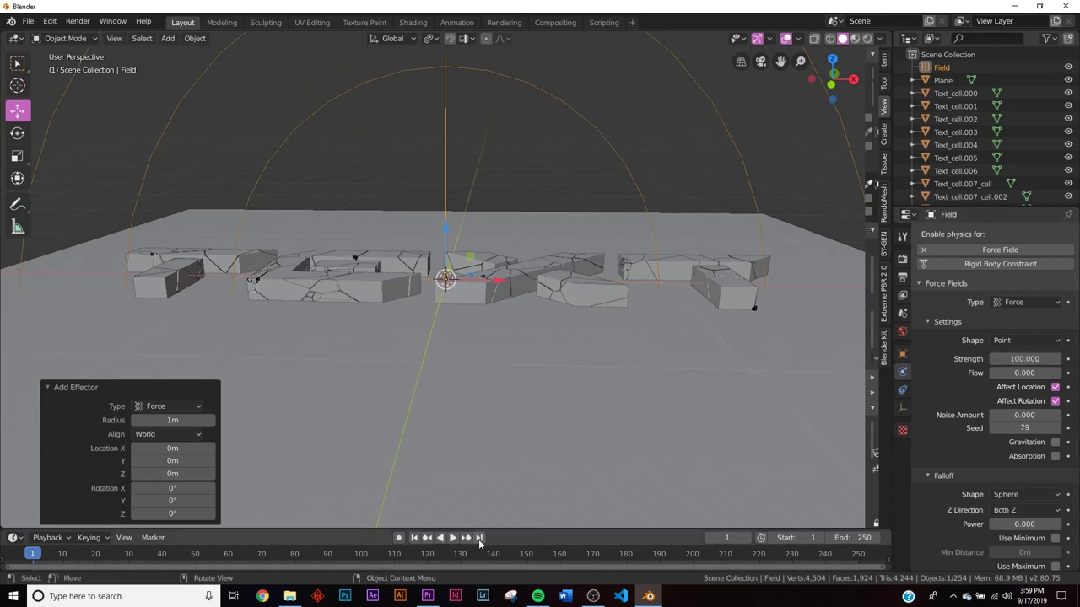
Play the blast twice to test it, then set the force Strength back to 0
left_click(452, 538)
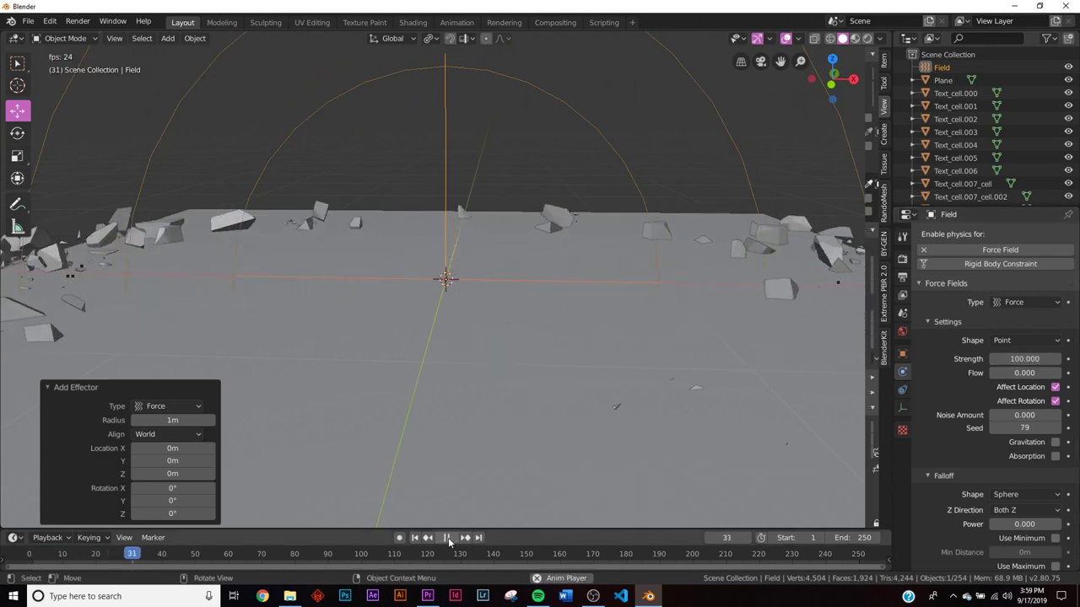
key("Escape")
scroll(523, 315, "up", 2)
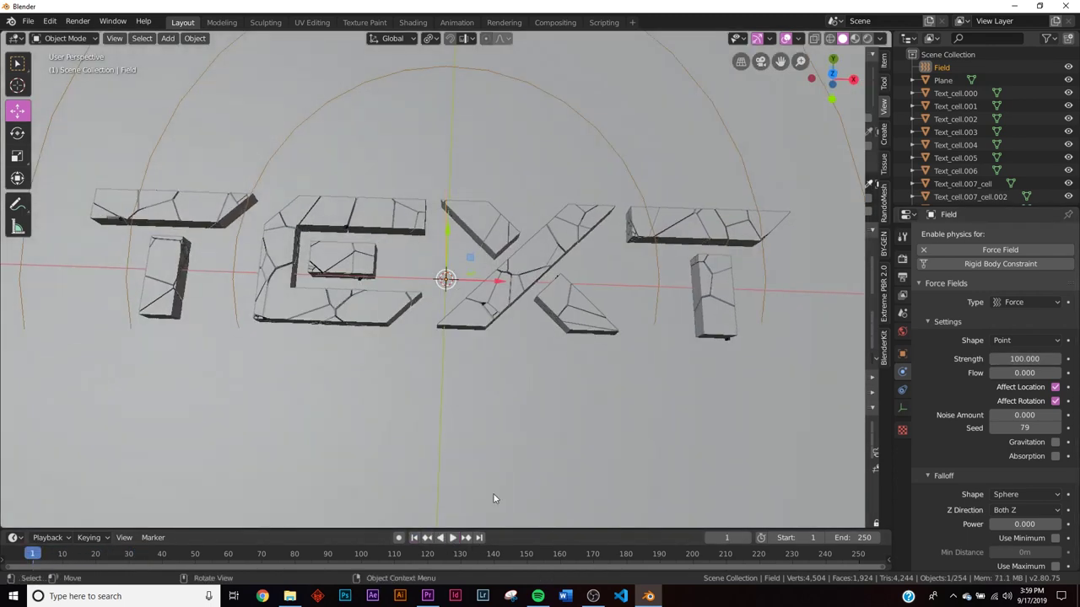
left_click(454, 538)
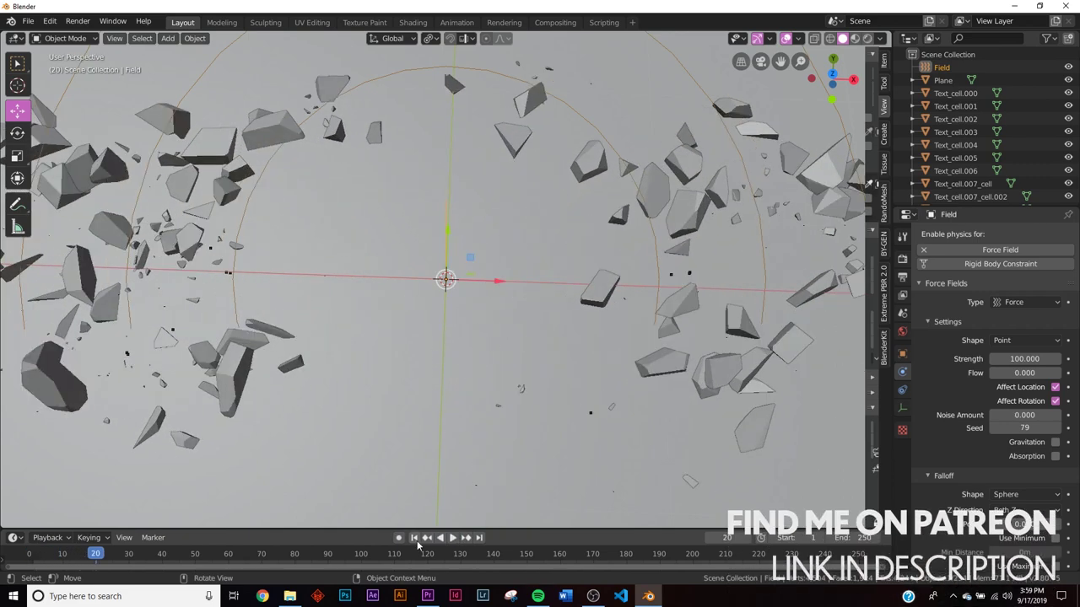
key("Escape")
left_click(1021, 359)
type("0")
key("Return")
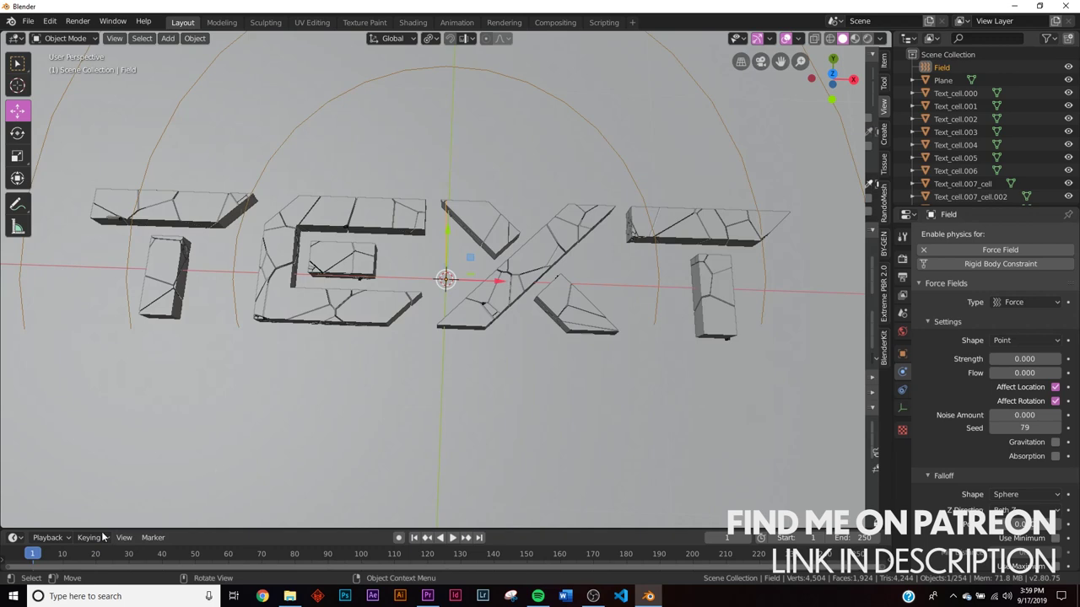
Keyframe the force Strength at 0 on frame 1 and 100 on frame 35
left_click(1069, 359)
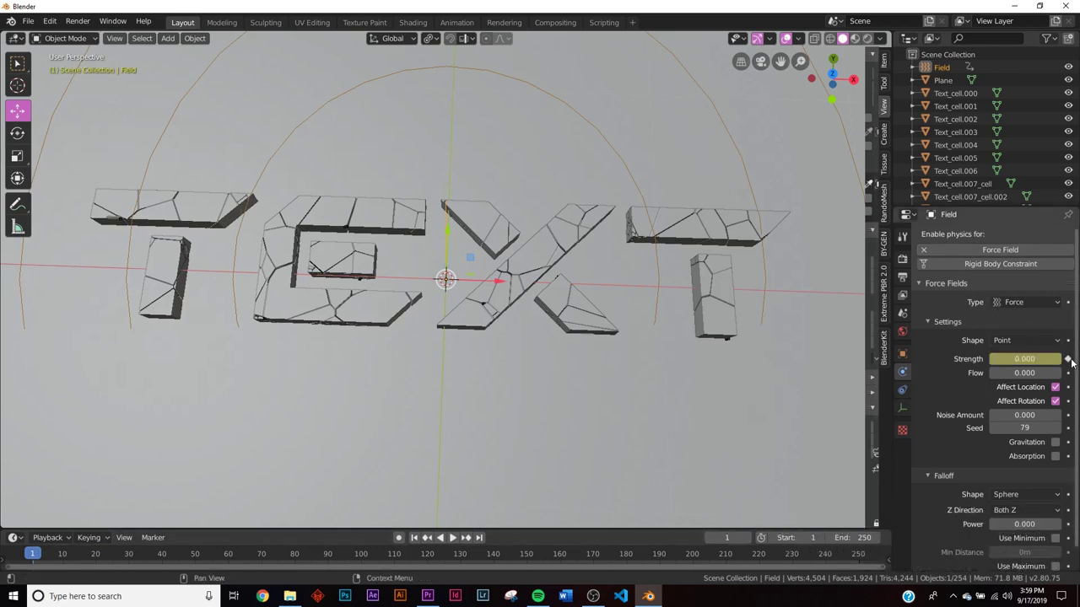
left_click(453, 537)
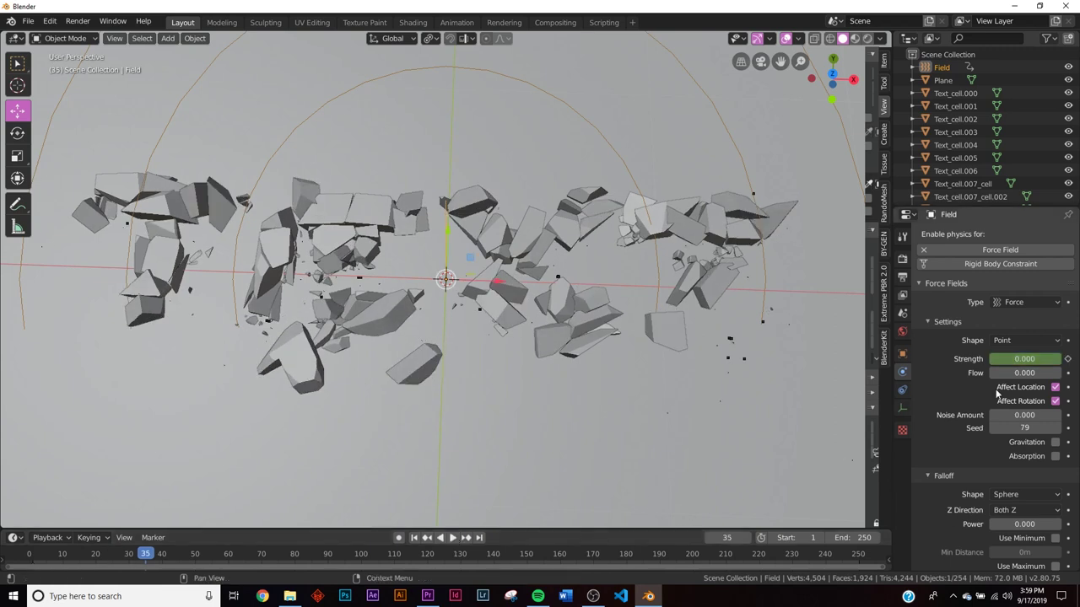
left_click(1025, 359)
type("10")
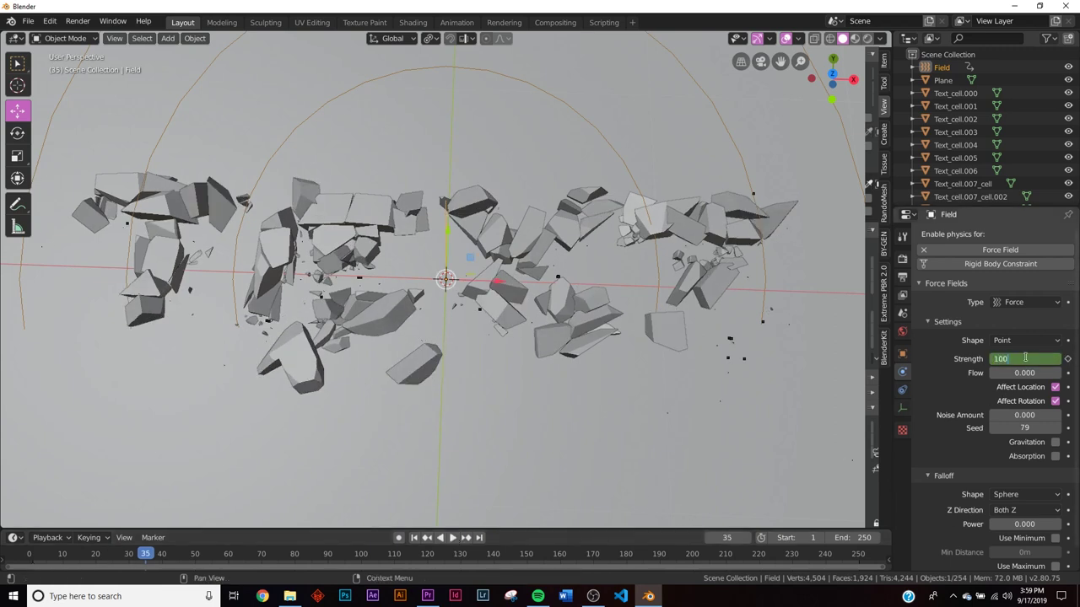
type("0")
key("Return")
left_click(1068, 359)
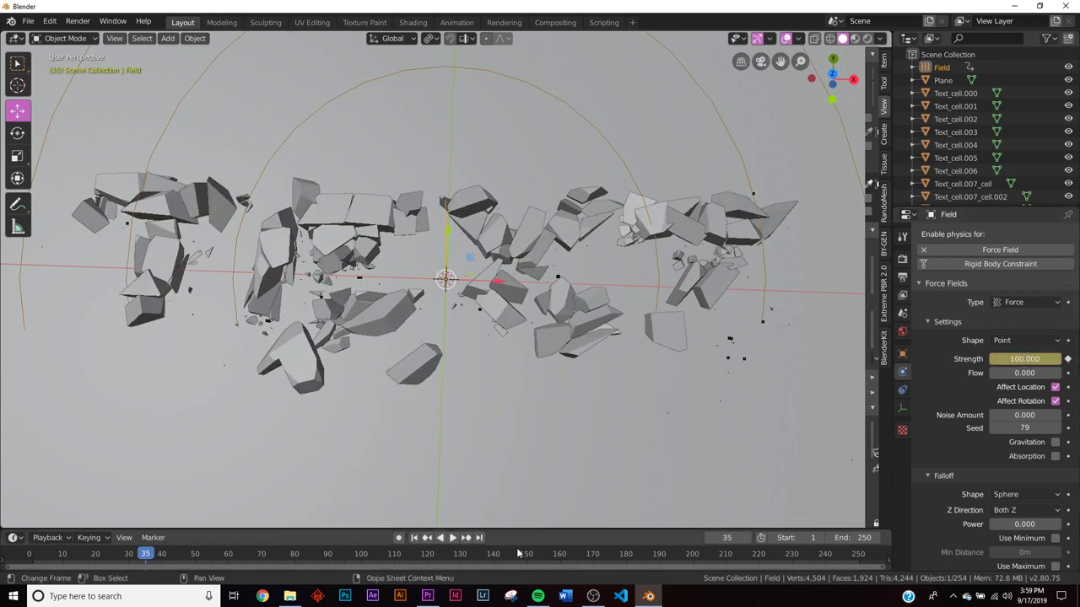
Replay from frame 1 to watch the text shatter, then rewind to frame 1
left_click(425, 540)
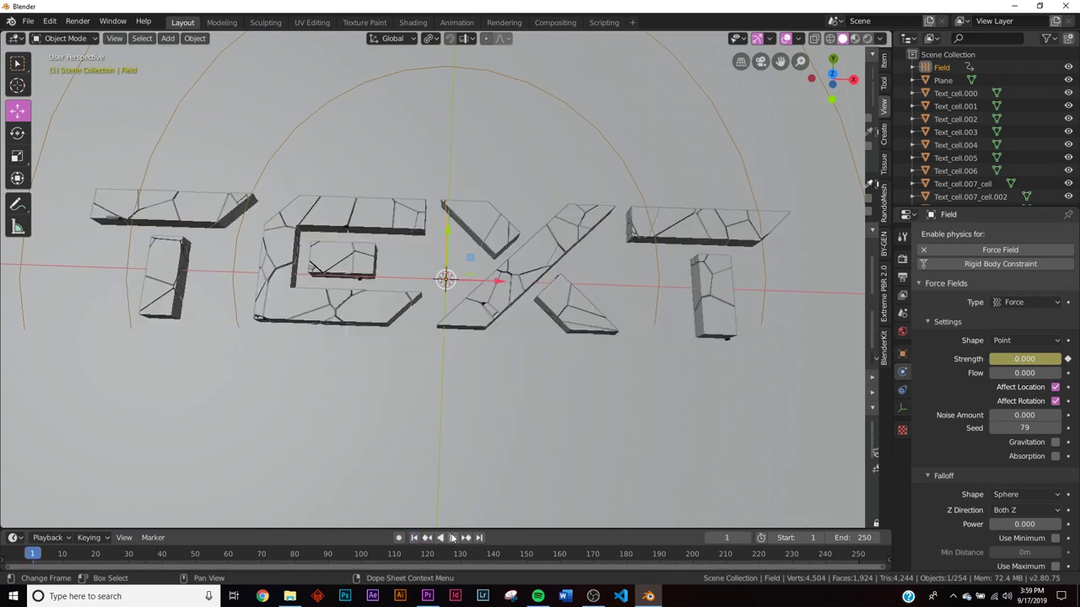
left_click(453, 538)
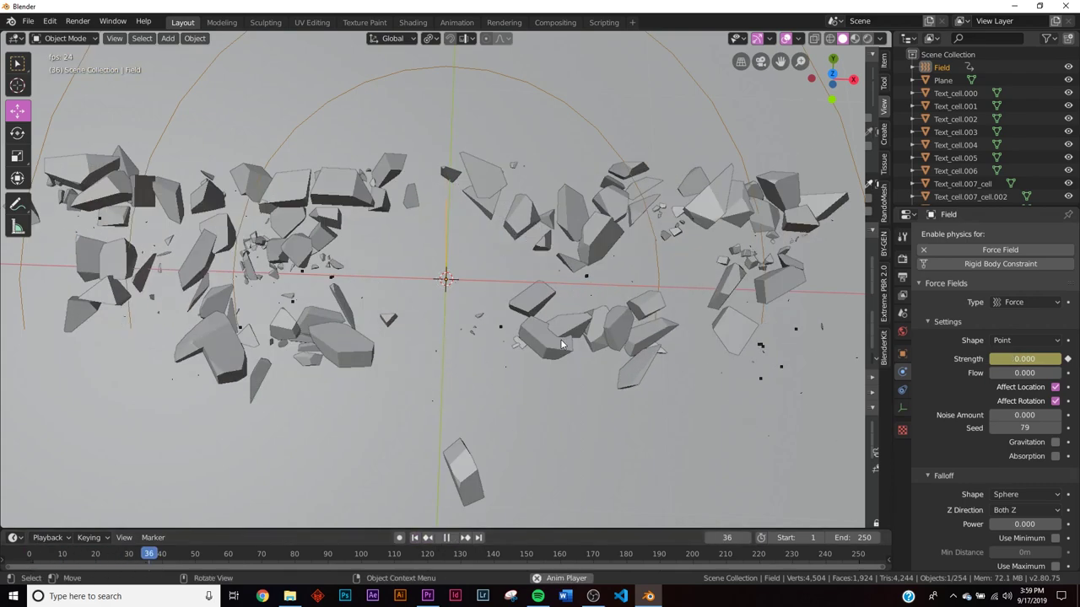
scroll(561, 344, "down", 5)
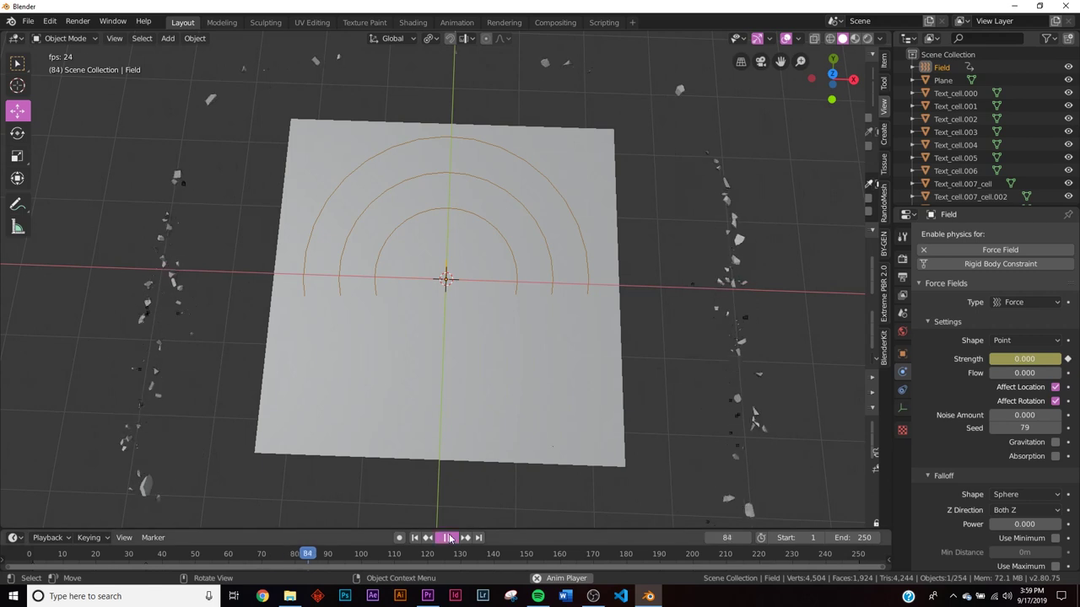
key("space")
left_click(413, 538)
Switch to Top view, add a camera and look through it
scroll(504, 341, "up", 5)
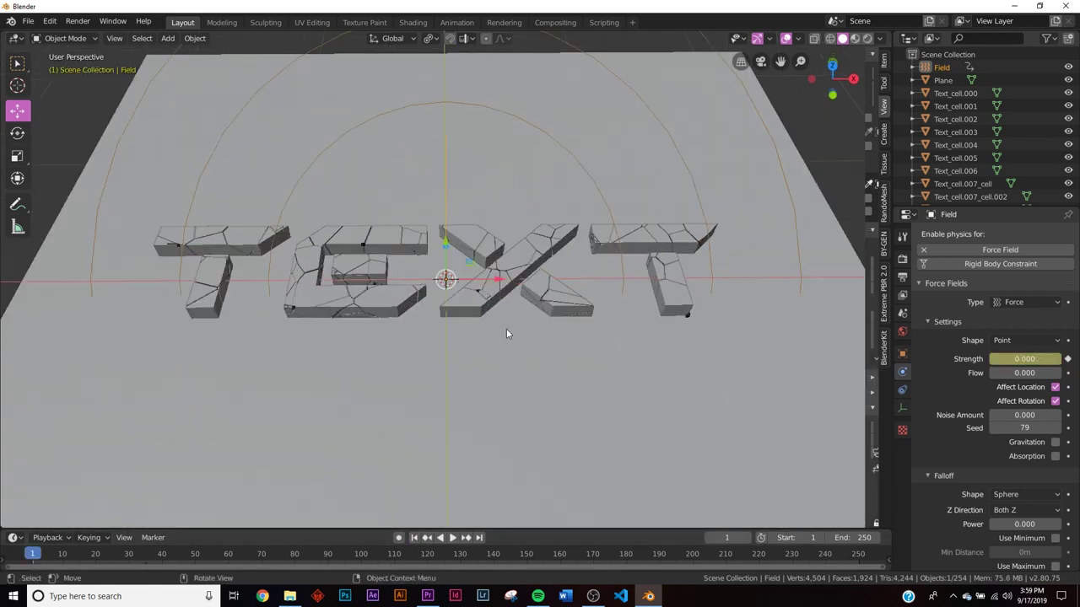
key("grave")
left_click(491, 223)
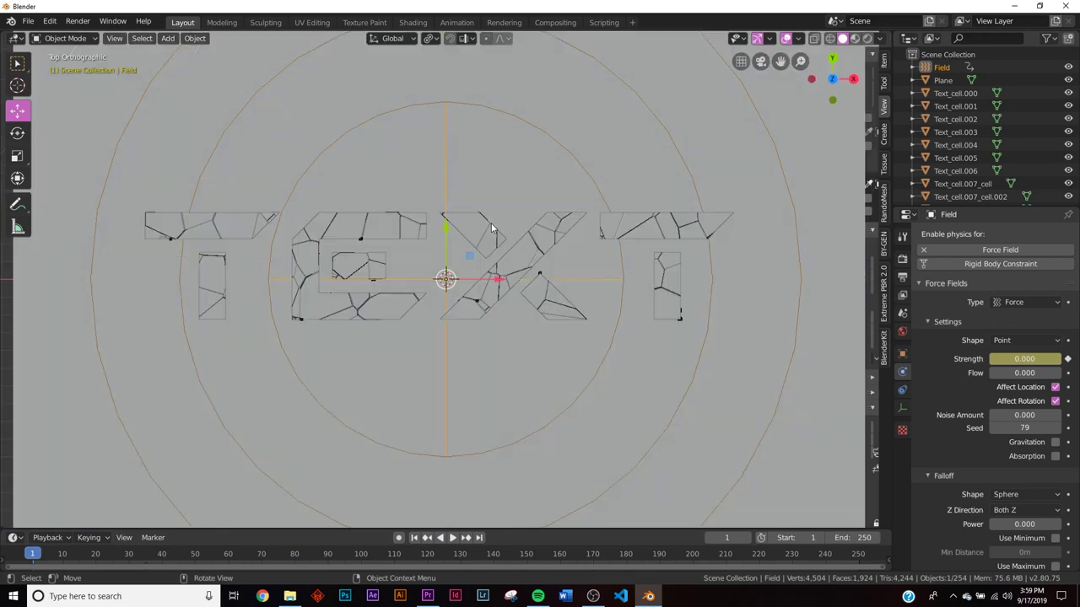
key("shift+a")
left_click(491, 222)
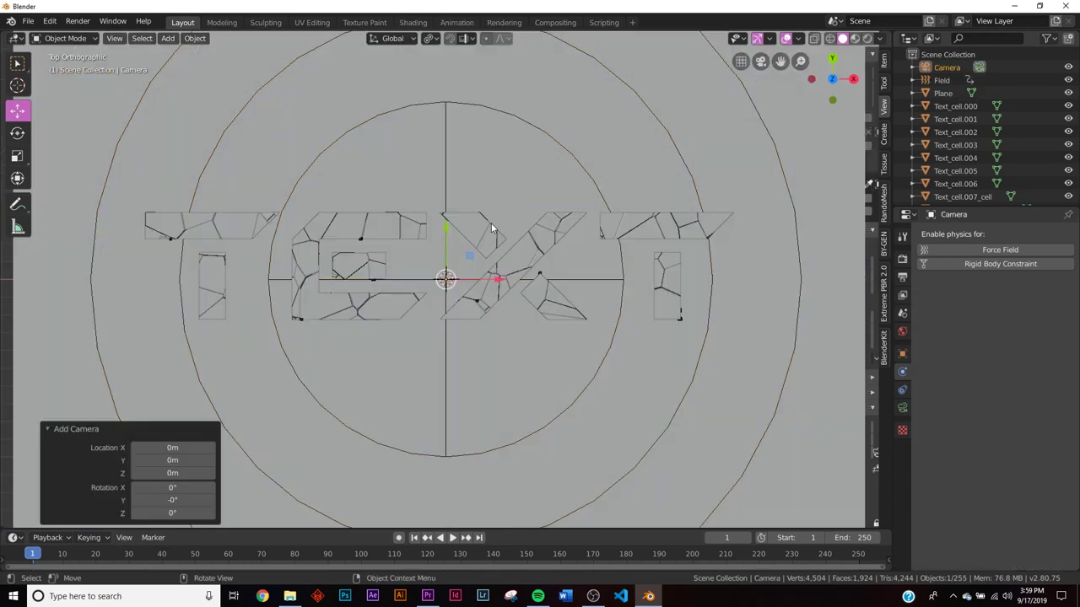
key("KP_0")
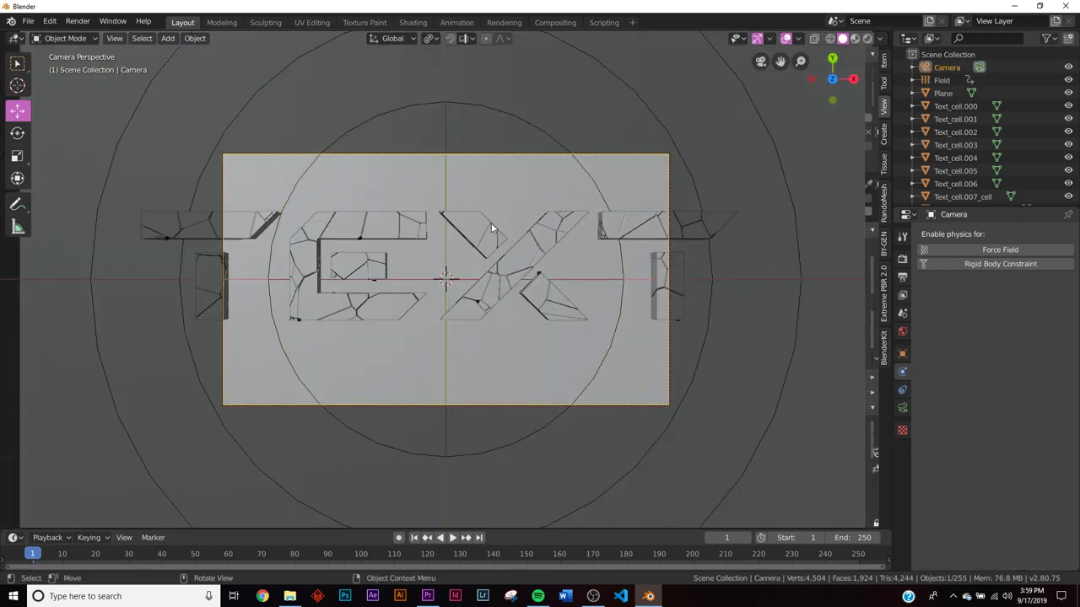
Raise the camera 1.83 m along its local Z and play the animation to check the shot
key("g")
key("z")
key("z")
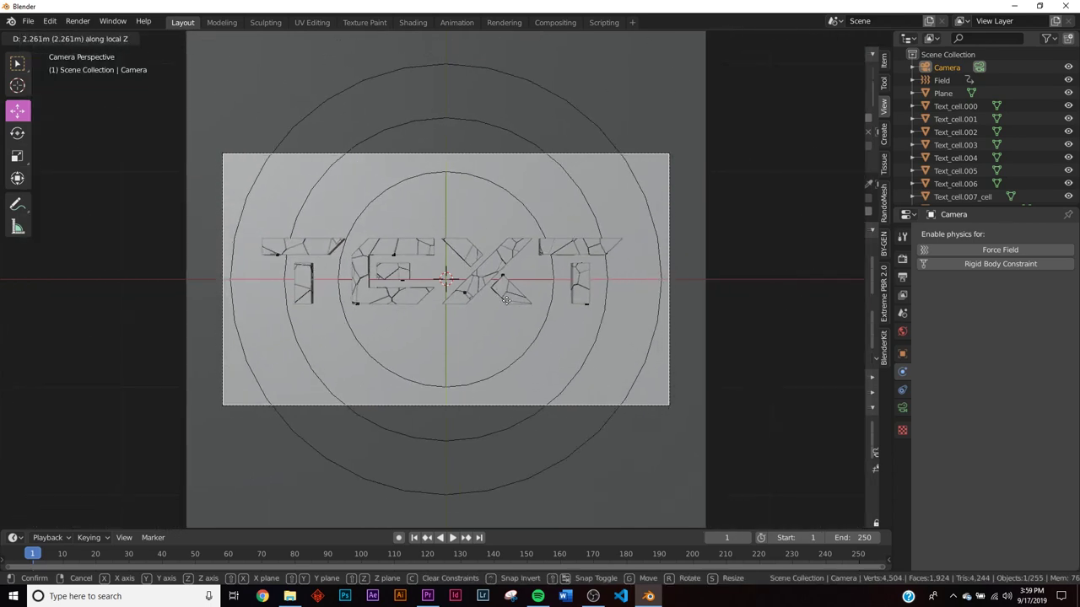
mouse_move(506, 291)
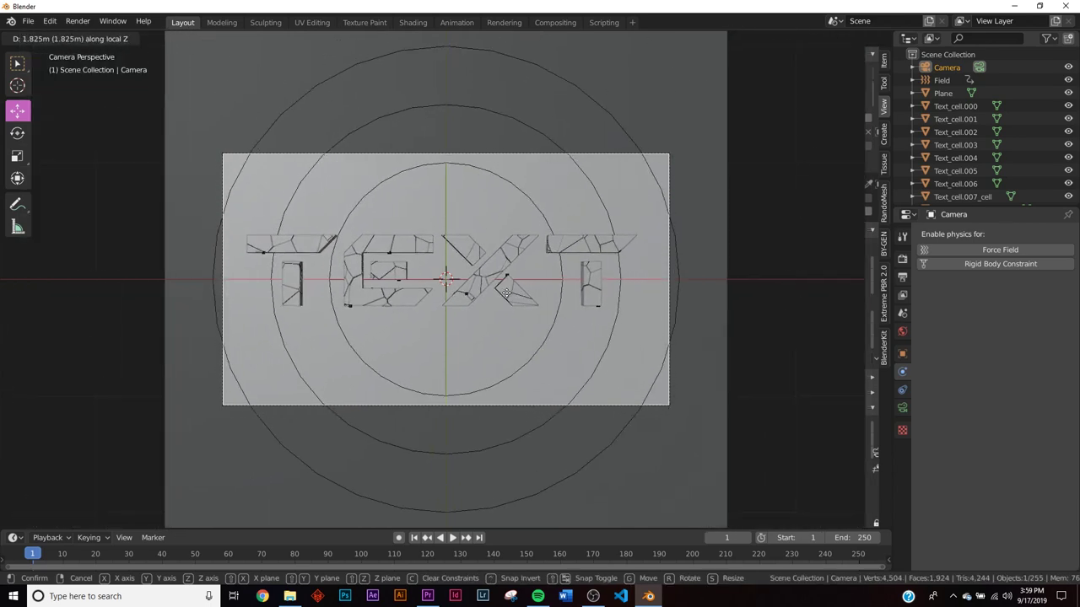
left_click(507, 292)
scroll(506, 292, "up", 4)
scroll(476, 234, "down", 3)
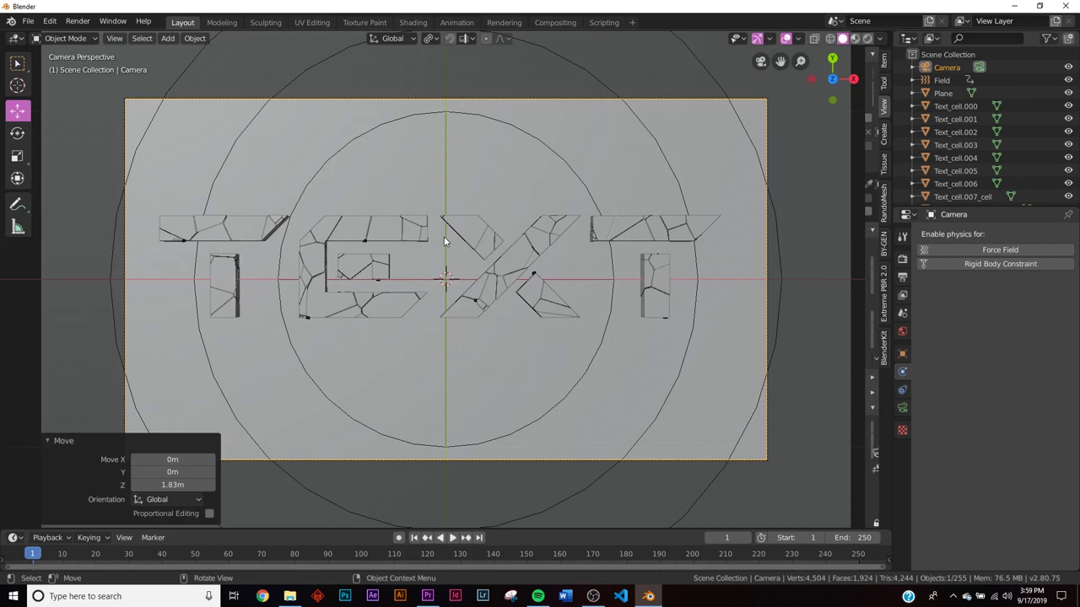
scroll(471, 454, "up", 1)
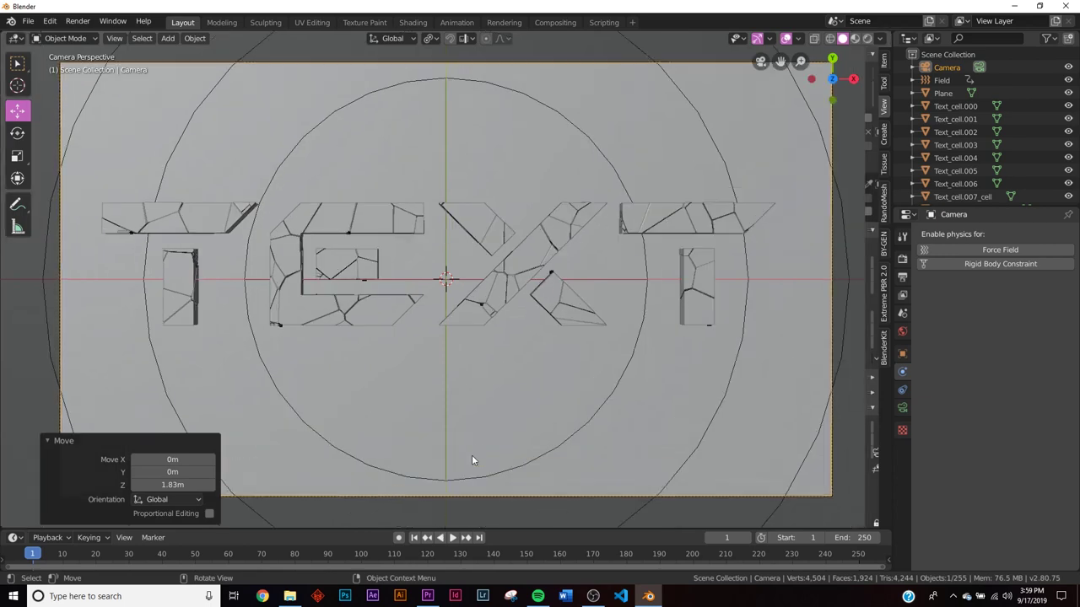
left_click(447, 538)
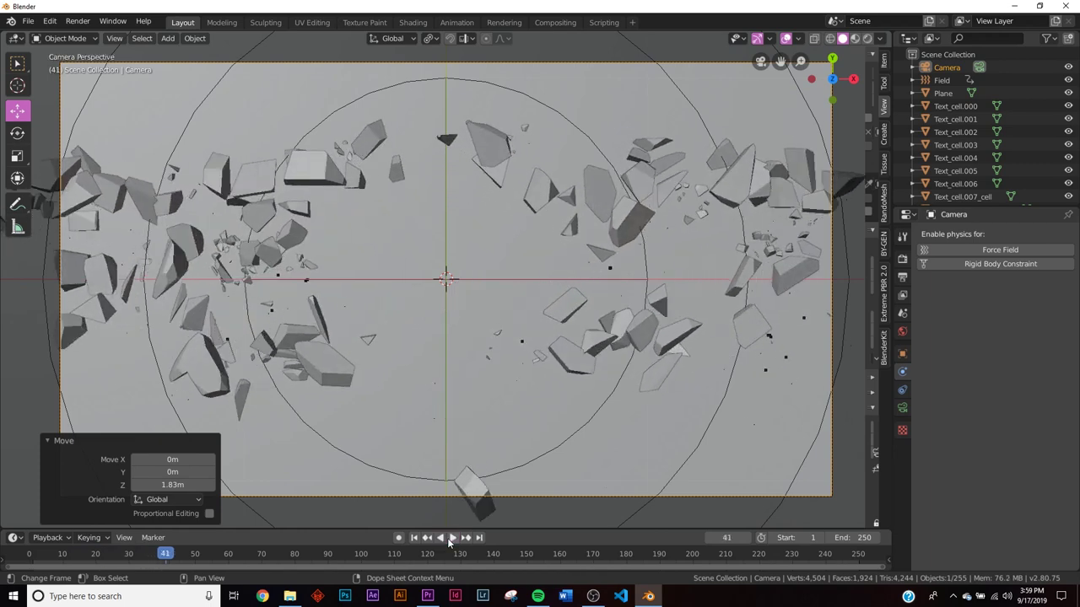
key("Escape")
left_click(880, 39)
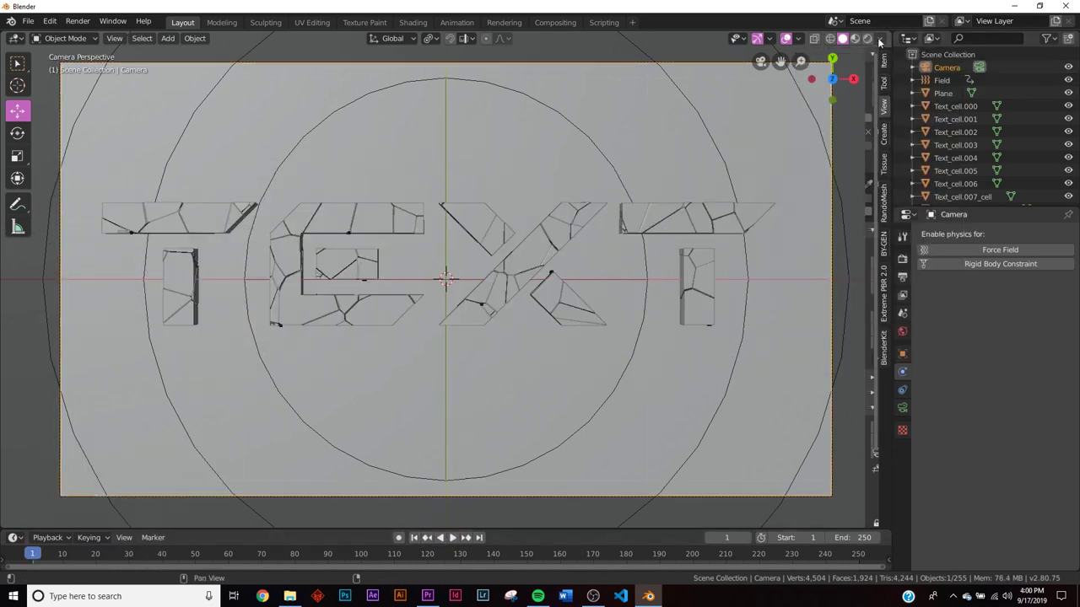
Set viewport shading to the red MatCap with Random colour
left_click(880, 40)
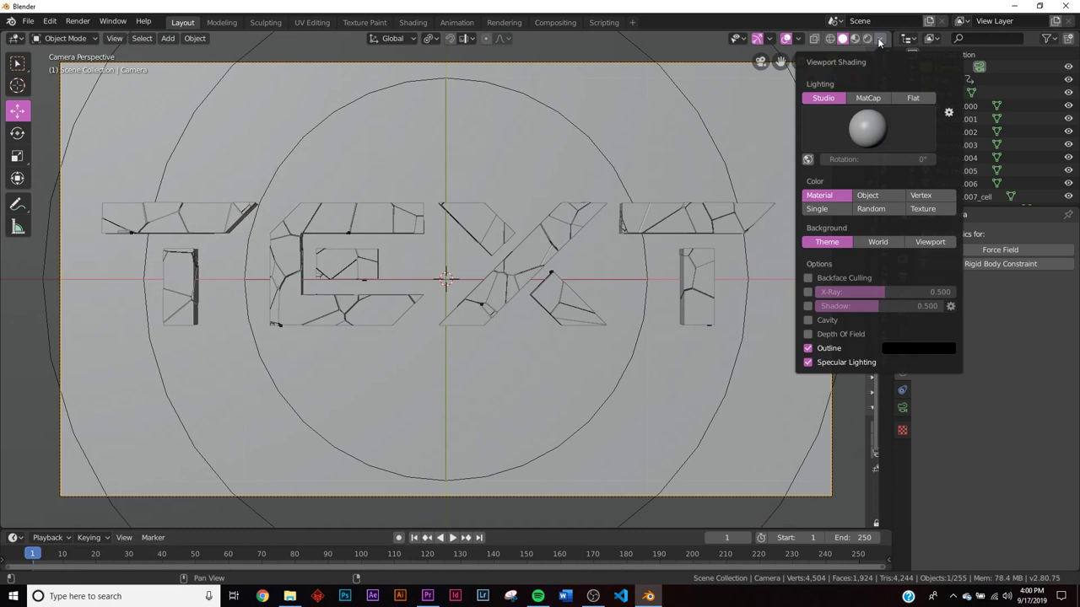
left_click(878, 99)
left_click(873, 117)
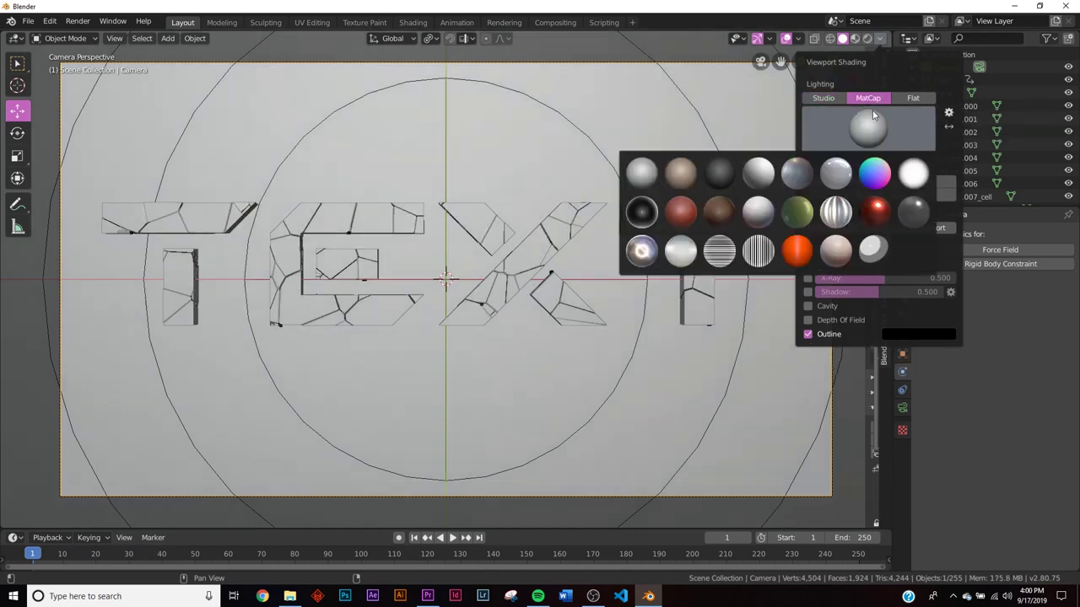
left_click(680, 211)
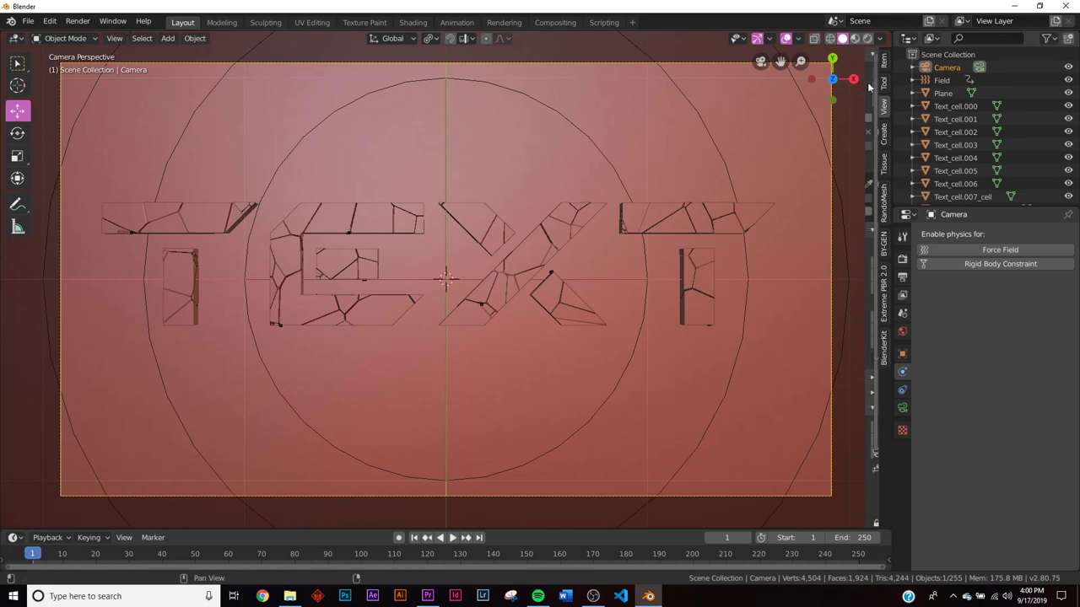
left_click(880, 40)
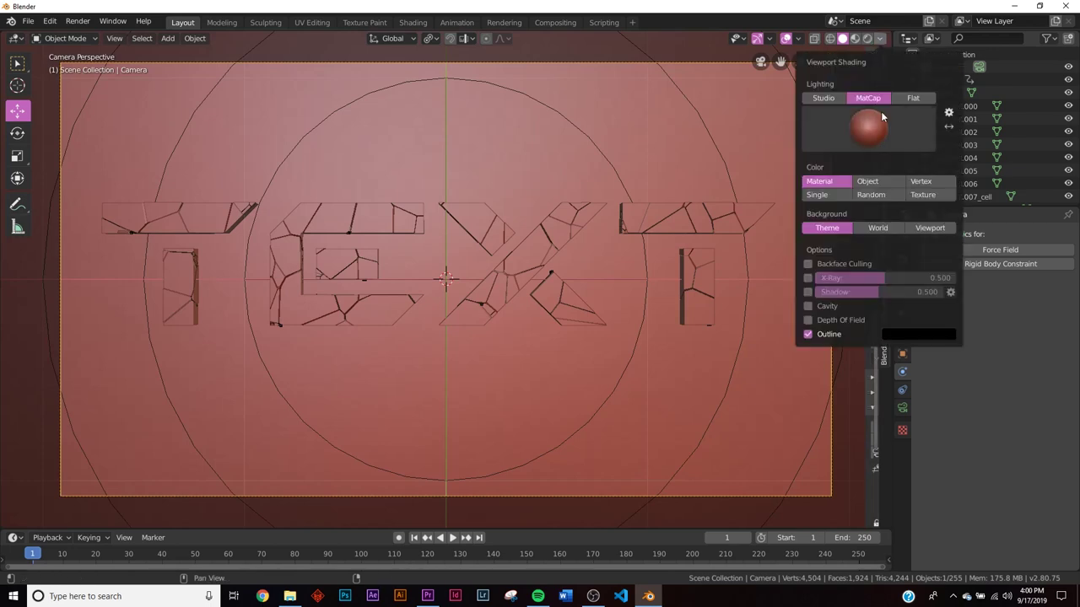
left_click(870, 195)
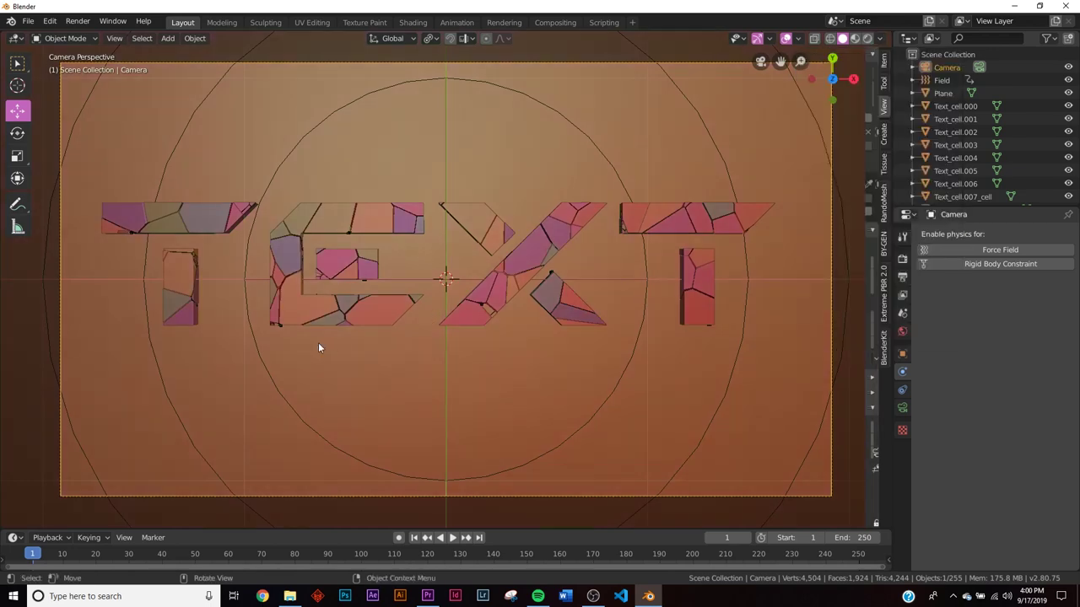
Inspect the coloured cells, return to the camera view and preview the shatter from frame 1
middle_click_drag(322, 342, 432, 238)
scroll(433, 238, "up", 6)
middle_click_drag(526, 285, 445, 270)
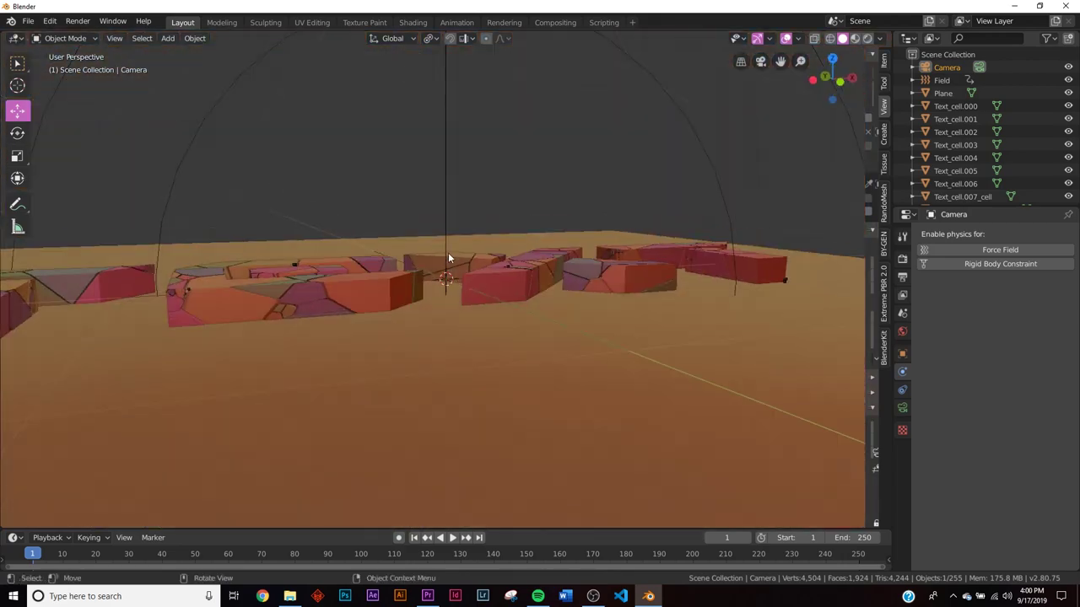
key("KP_0")
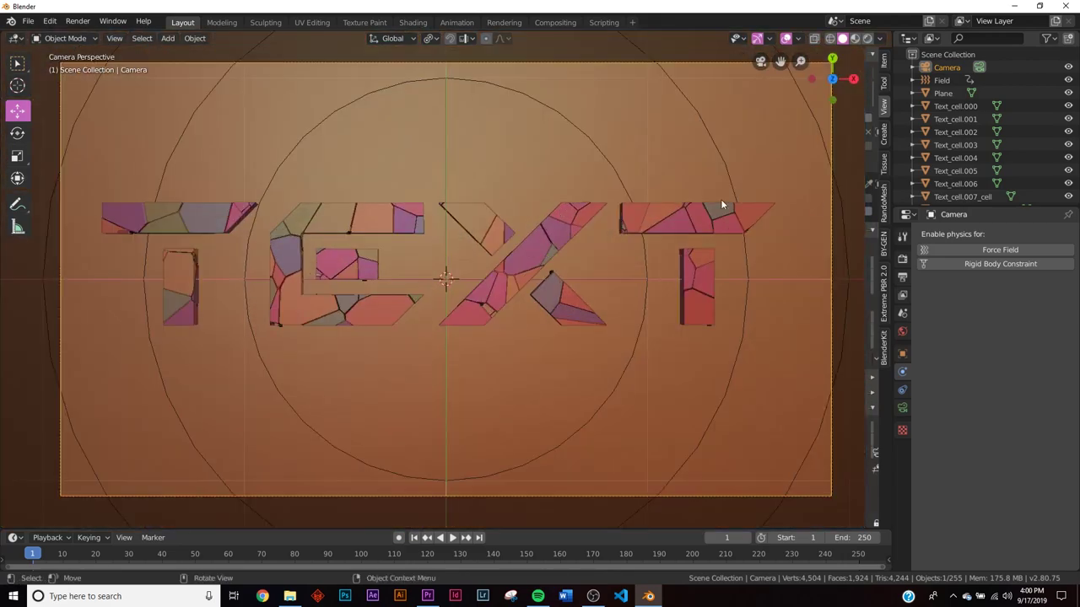
scroll(289, 334, "up", 3)
middle_click_drag(290, 334, 554, 261)
scroll(451, 313, "up", 5)
key("KP_0")
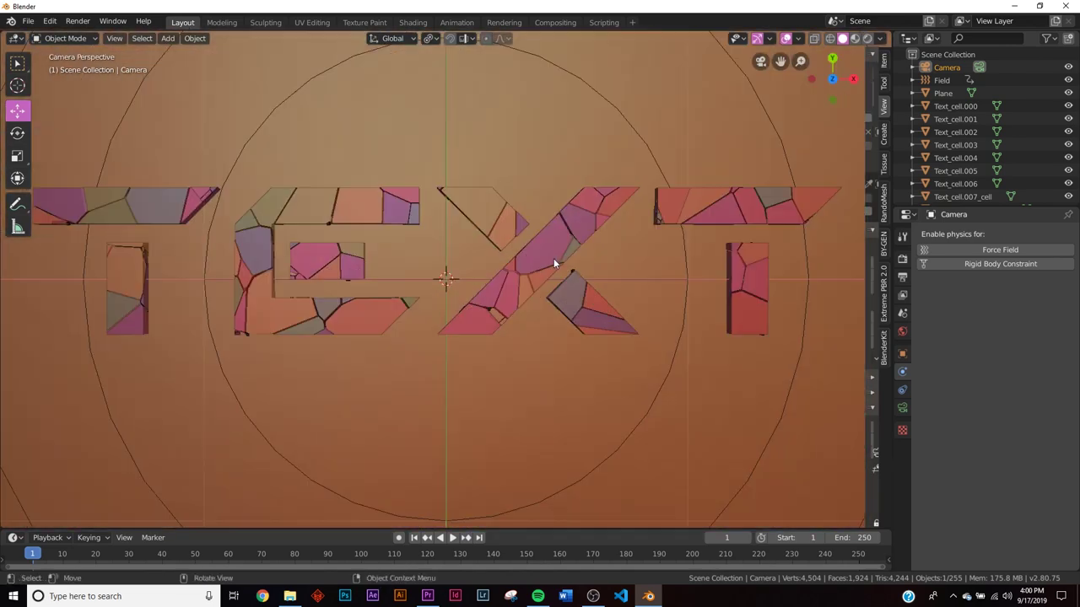
key("Home")
left_click(452, 537)
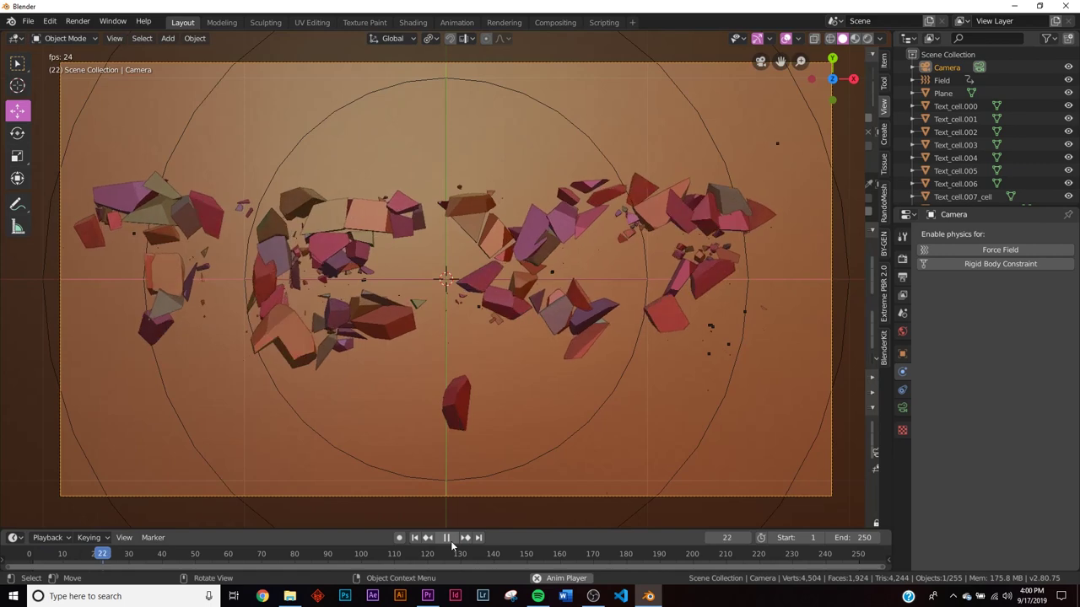
left_click(449, 539)
left_click(415, 540)
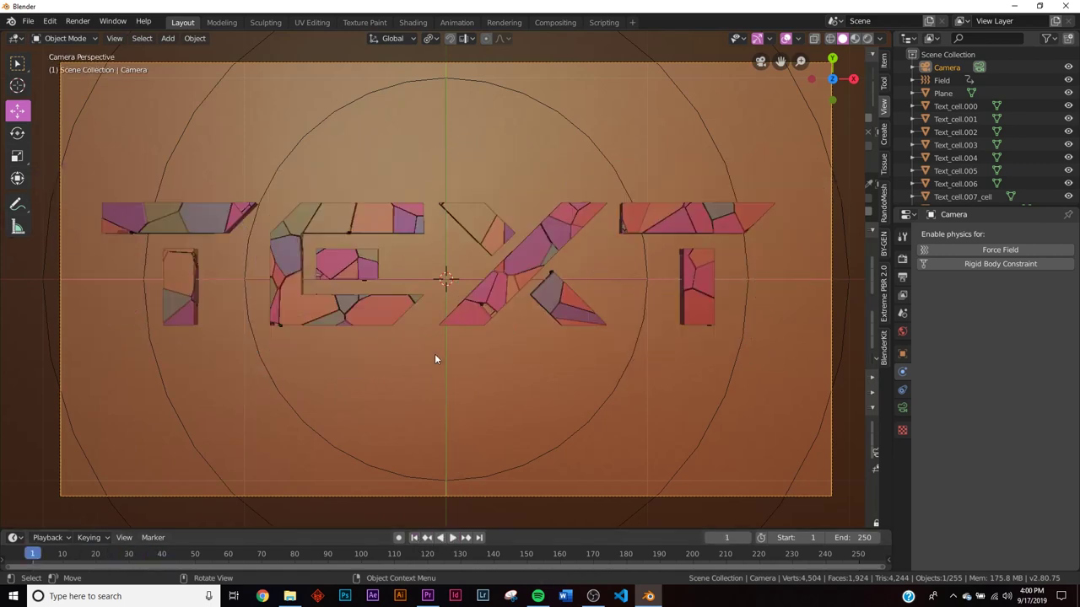
Preview the scene in Material Preview and then Rendered shading
key("z")
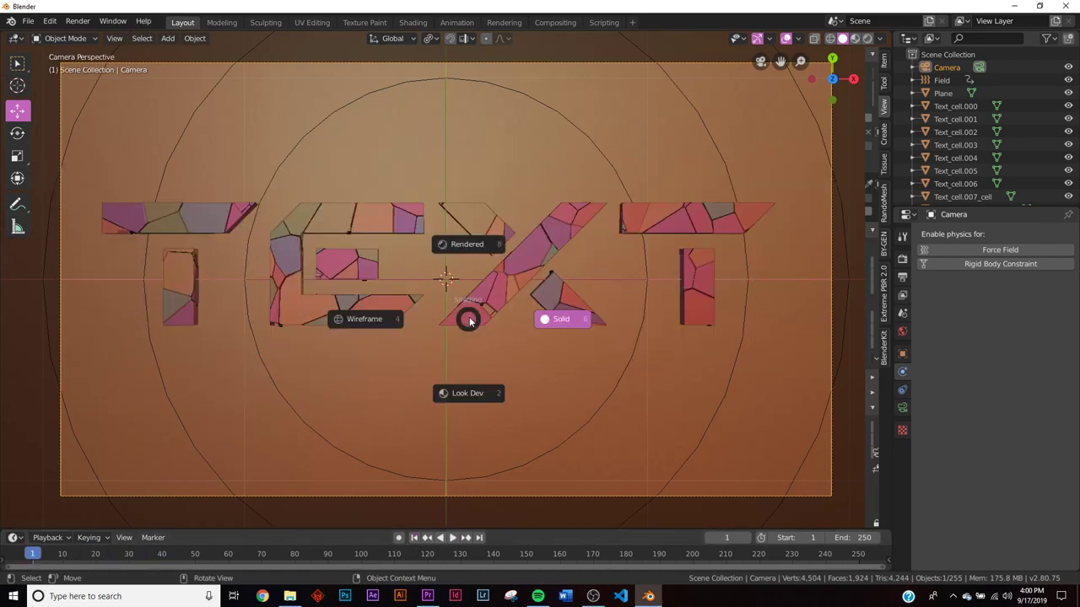
left_click(428, 380)
mouse_move(428, 378)
middle_mouse_down()
mouse_move(532, 282)
mouse_move(483, 289)
middle_mouse_up()
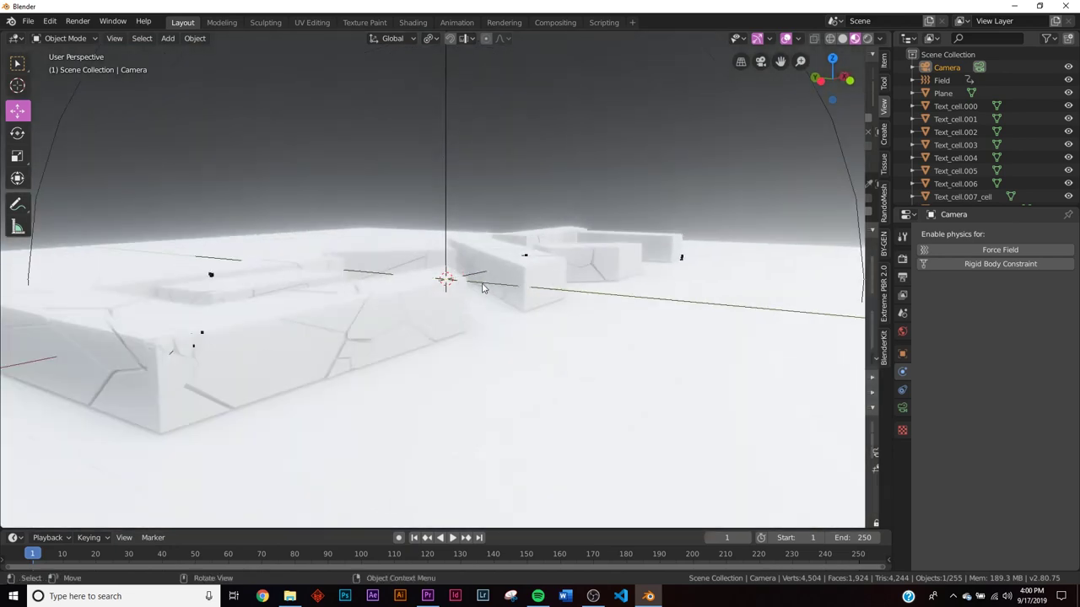
key("KP_0")
key("z")
left_click(544, 271)
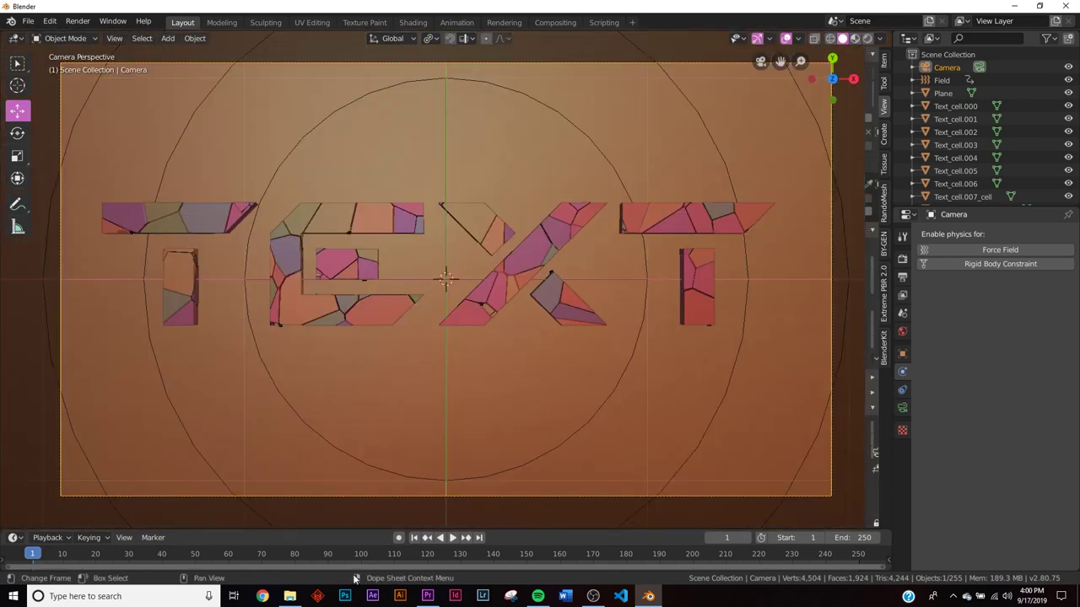
key("z")
left_click(476, 357)
mouse_move(475, 356)
middle_mouse_down()
mouse_move(460, 313)
mouse_move(469, 285)
middle_mouse_up()
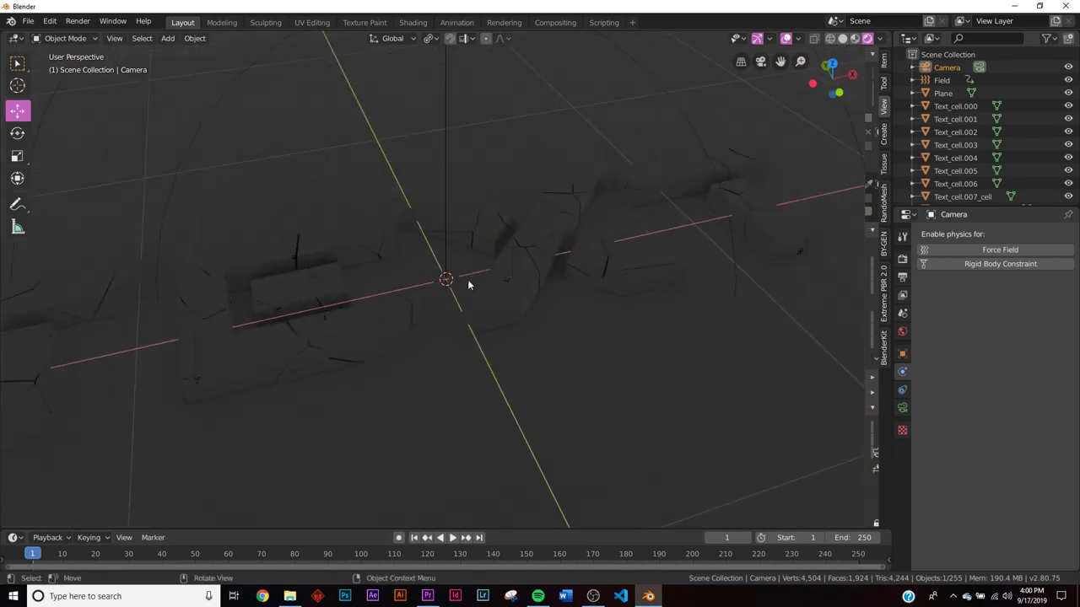
Darken the World background colour to near black, return to Solid shading and switch to Chrome
left_click(902, 332)
left_click(1036, 315)
mouse_move(1056, 217)
left_mouse_down()
mouse_move(1052, 135)
mouse_move(1052, 226)
mouse_move(1052, 216)
left_mouse_up()
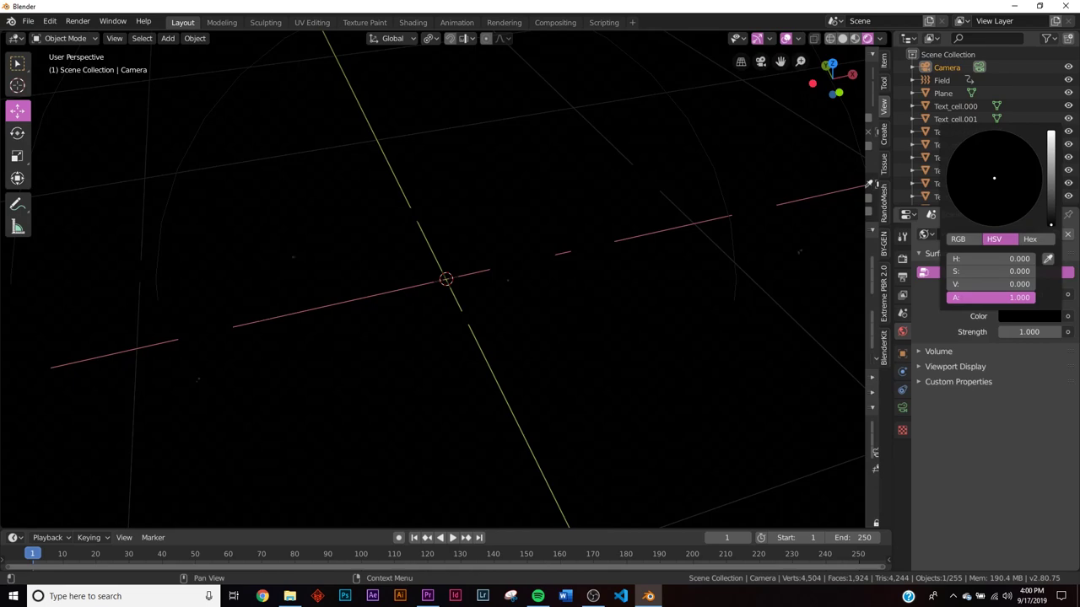
key("z")
left_click(776, 315)
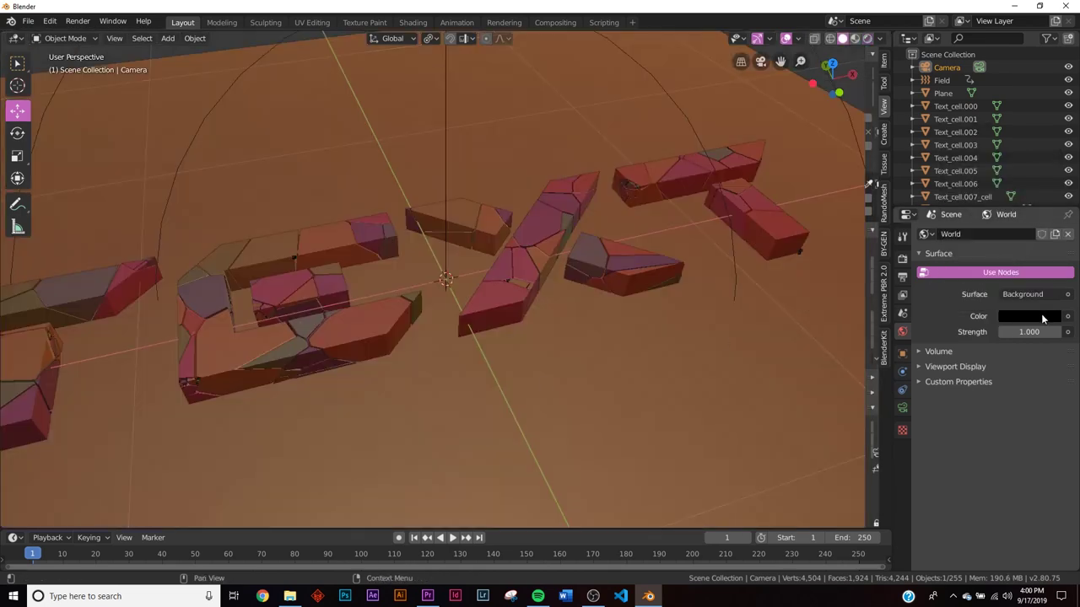
key("alt+Tab")
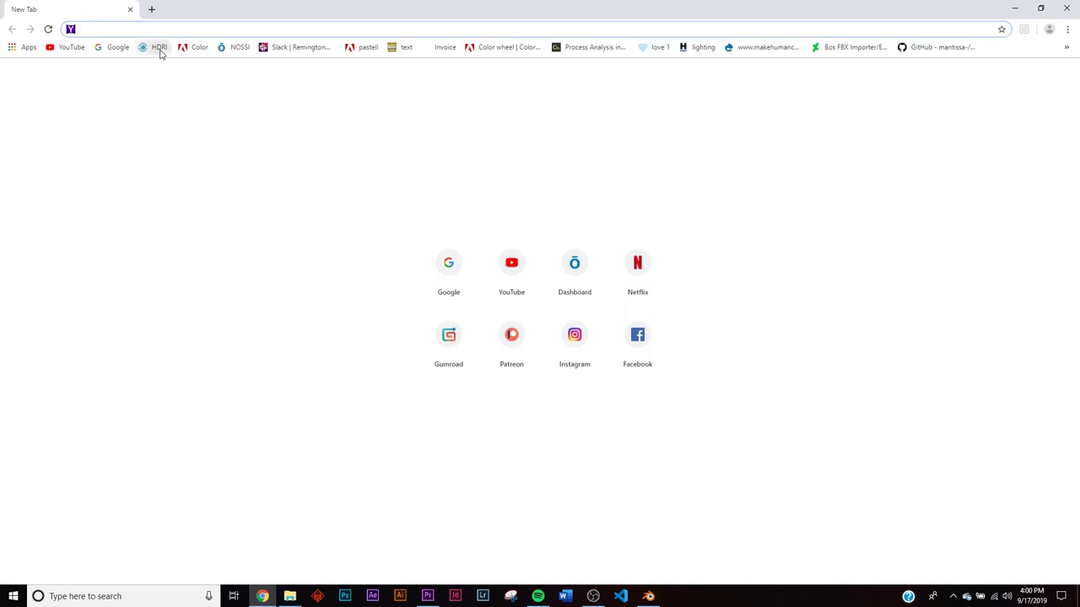
Browse HDRI Haven's Indoor HDRIs and download Leadenhall Market as a 4k HDR
left_click(160, 48)
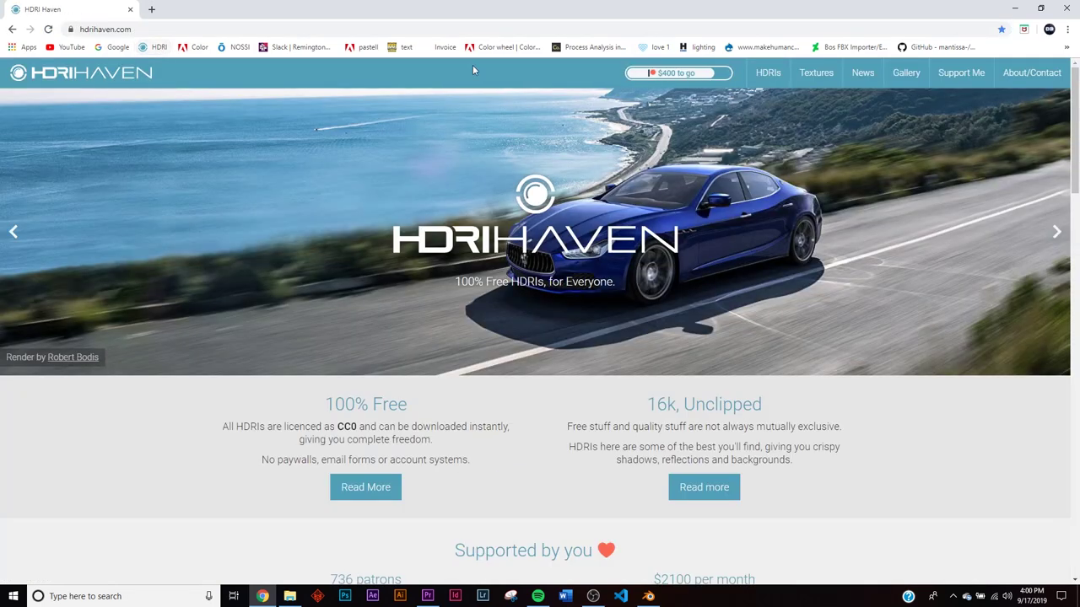
left_click(768, 73)
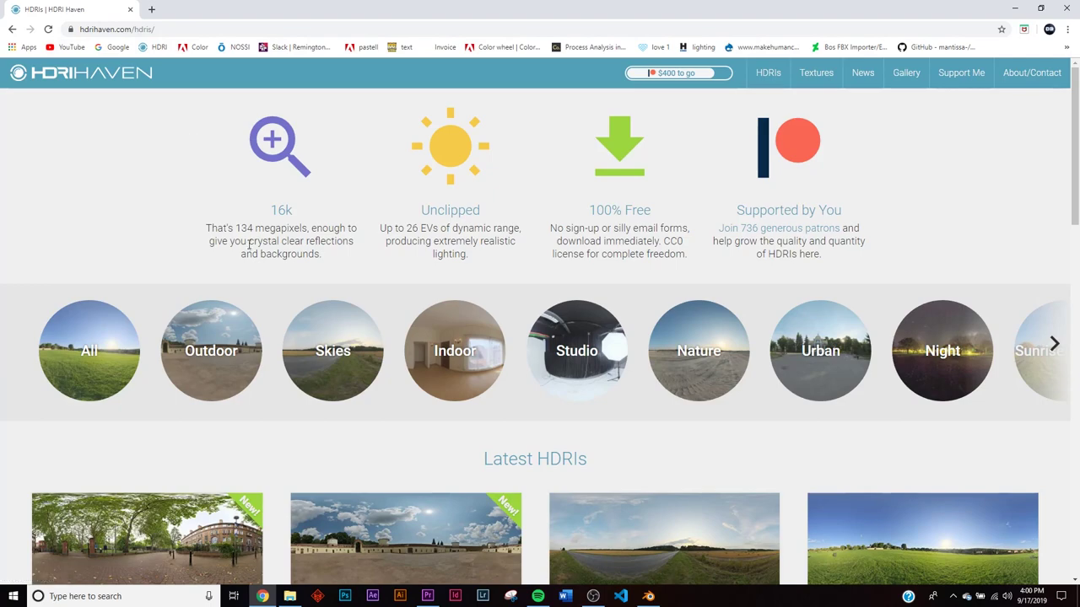
left_click(484, 357)
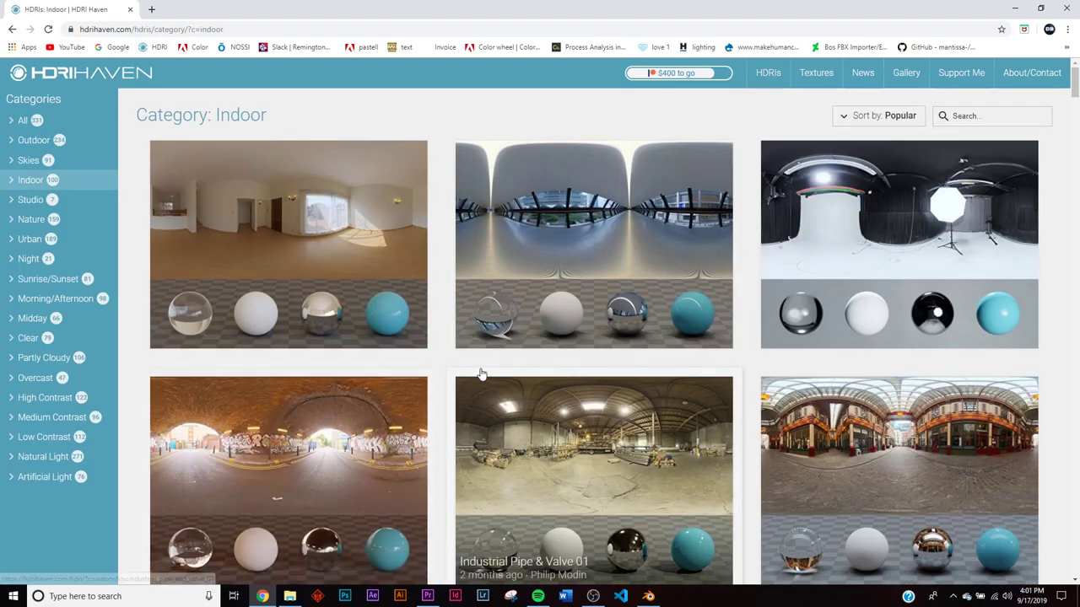
scroll(481, 372, "down", 3)
scroll(849, 297, "up", 1)
left_click(849, 297)
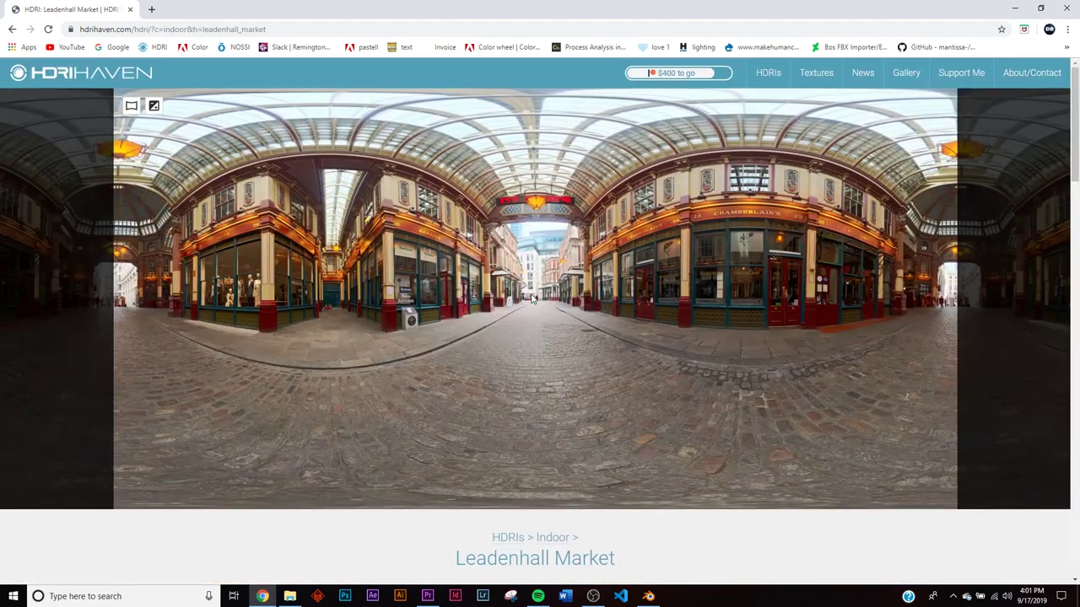
scroll(532, 297, "down", 6)
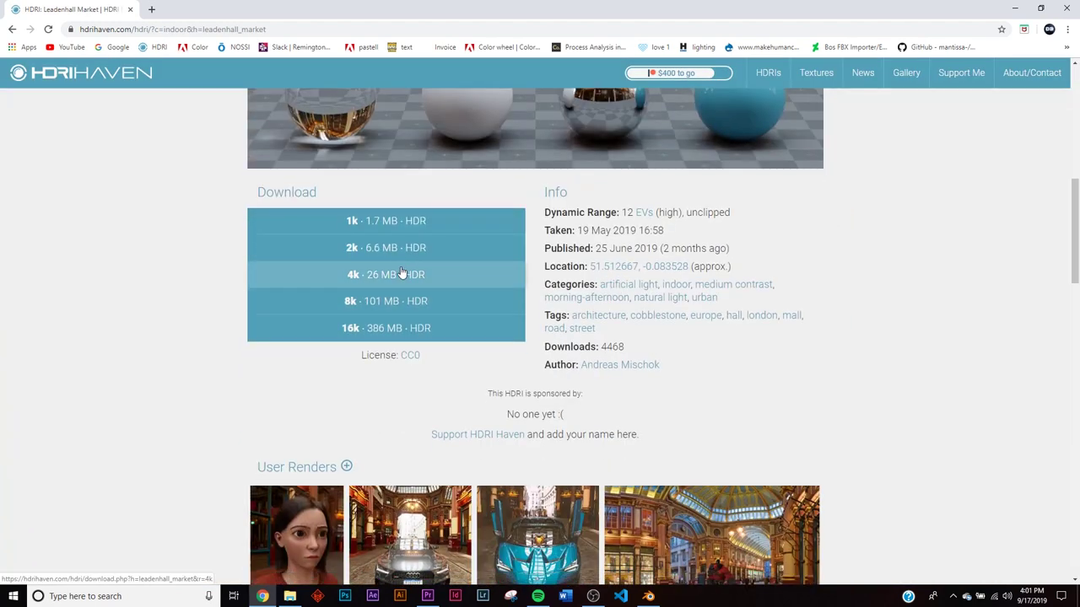
left_click(402, 273)
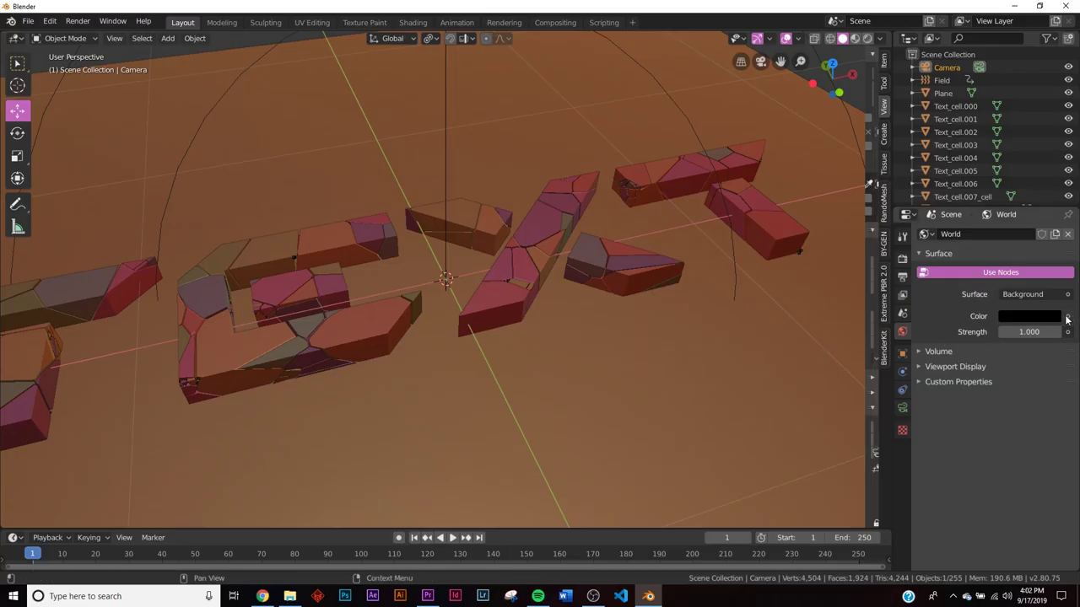
Drive the World Color with an Environment Texture, view it in Rendered shading and select the ground plane
left_click(1067, 317)
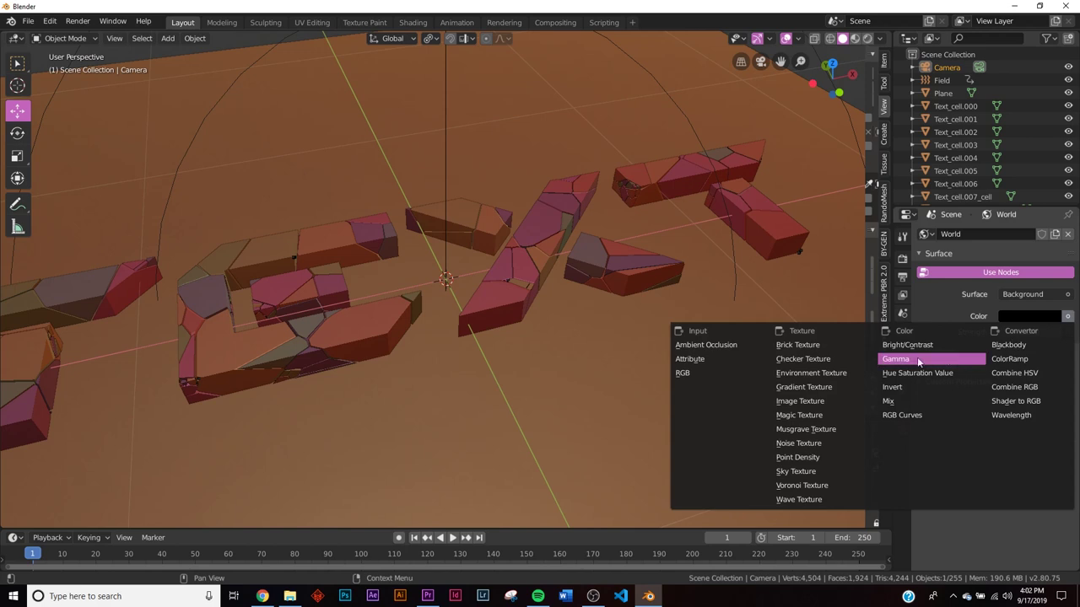
left_click(835, 374)
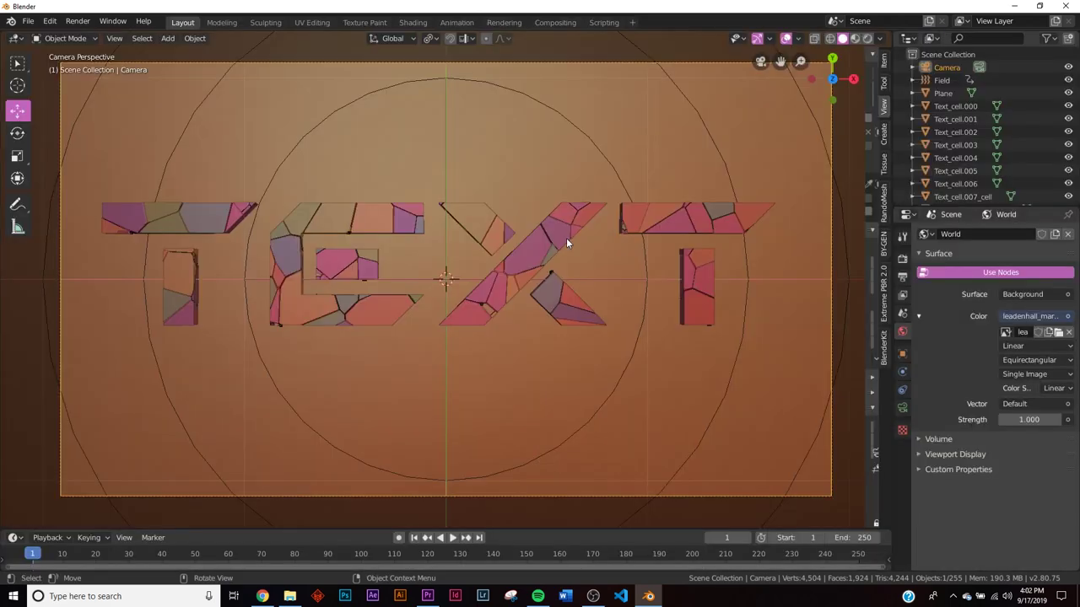
key("z")
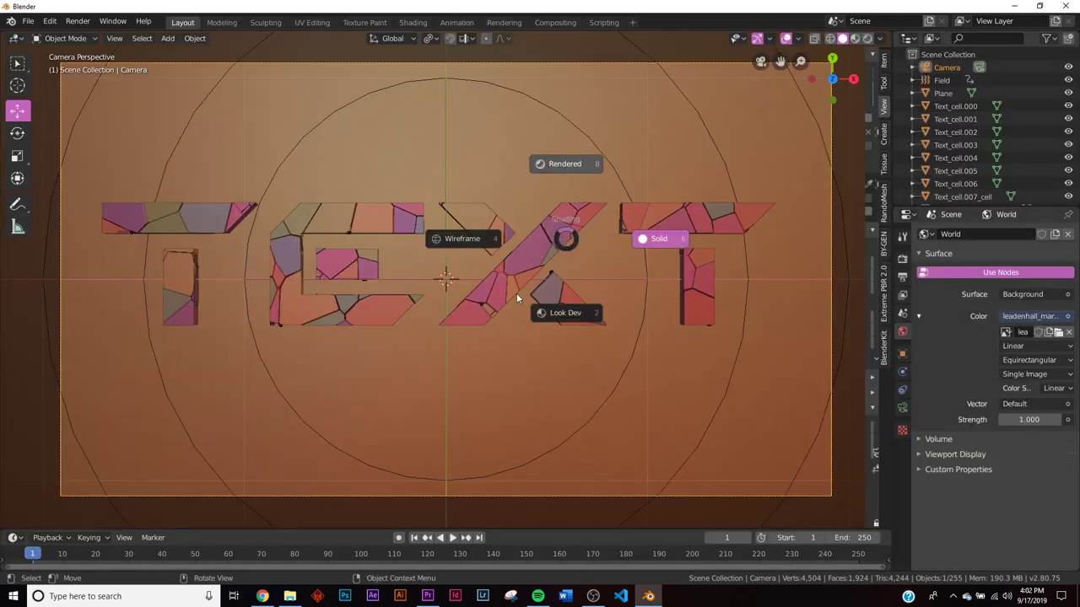
key("8")
middle_click_drag(454, 299, 493, 273)
middle_click_drag(531, 200, 690, 225)
left_click(690, 225)
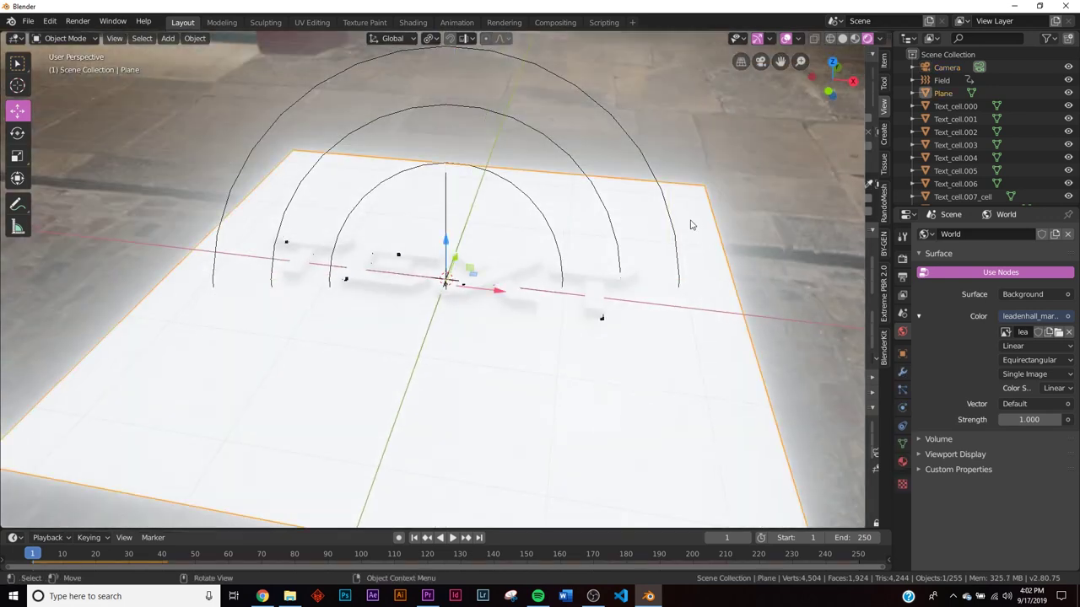
Create a new material for the plane with a black Base Color
left_click(902, 461)
left_click(1027, 289)
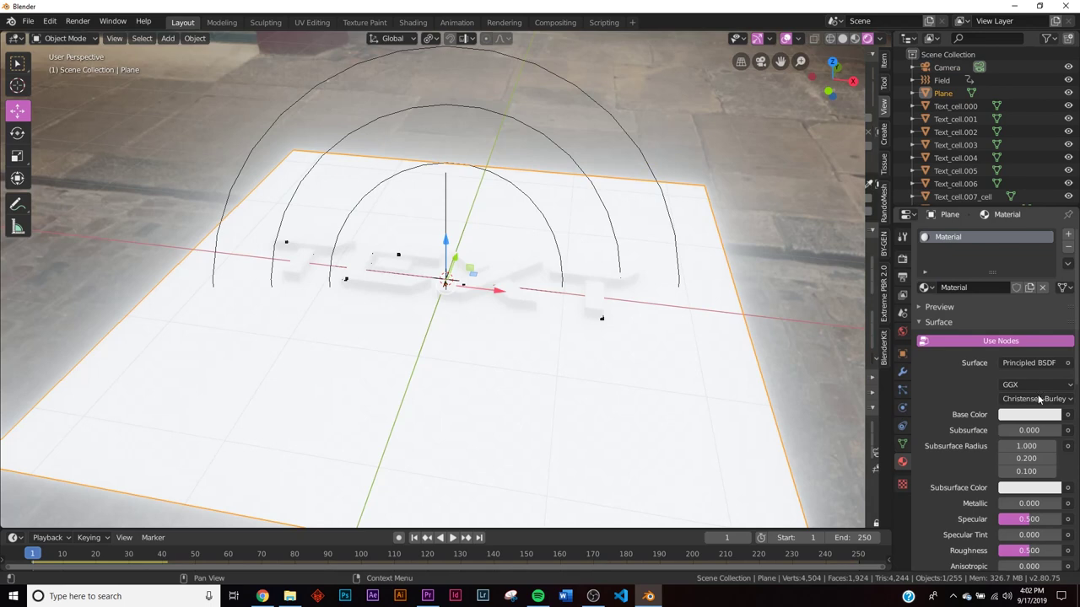
left_click(1039, 415)
left_click_drag(1051, 297, 1053, 329)
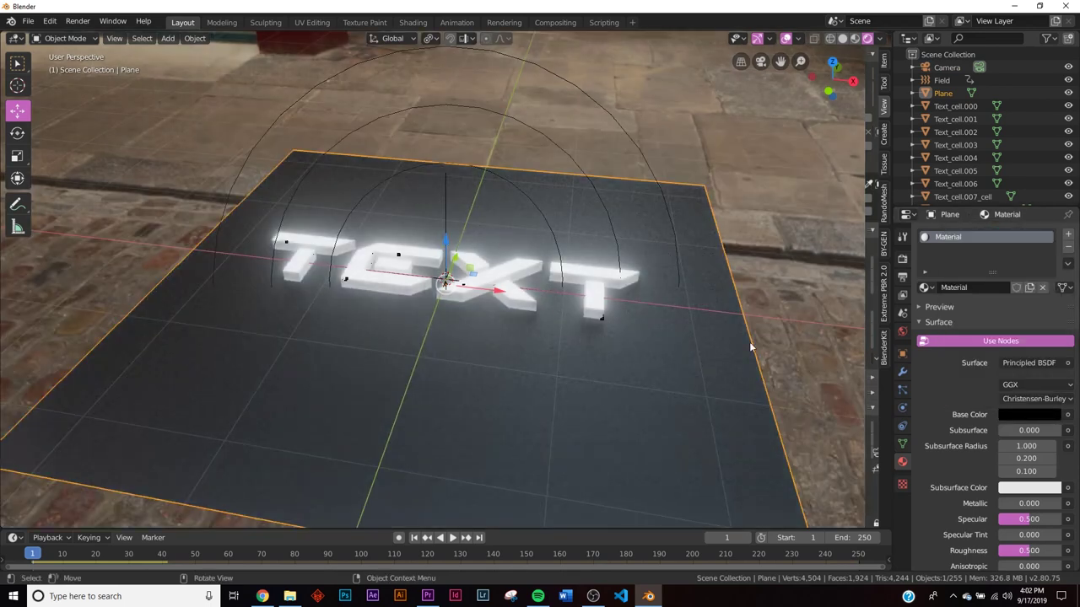
key("KP_0")
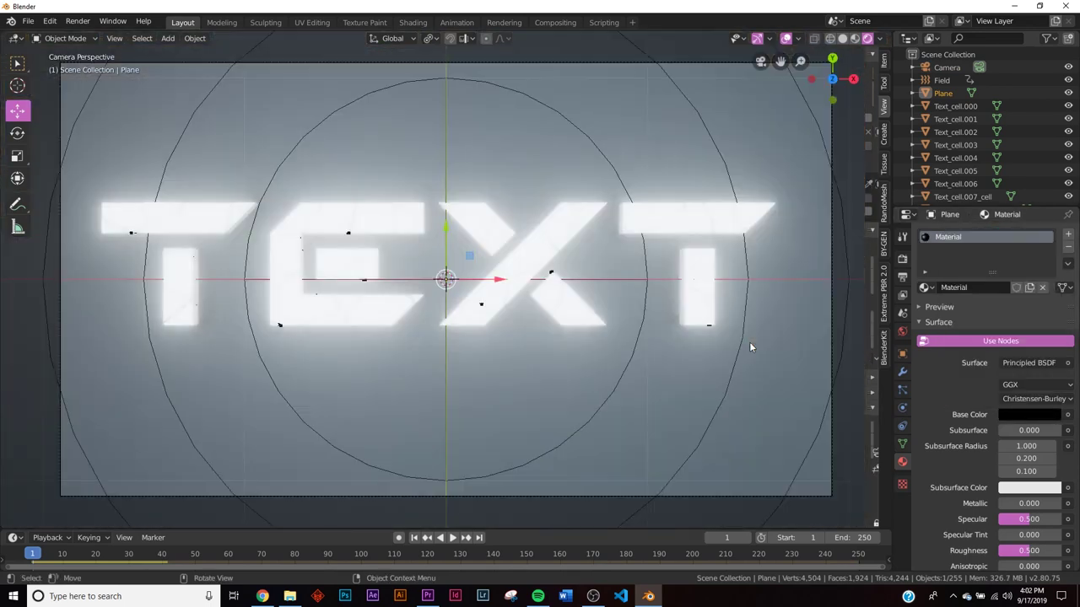
middle_click_drag(749, 341, 691, 271)
scroll(1027, 523, "down", 2)
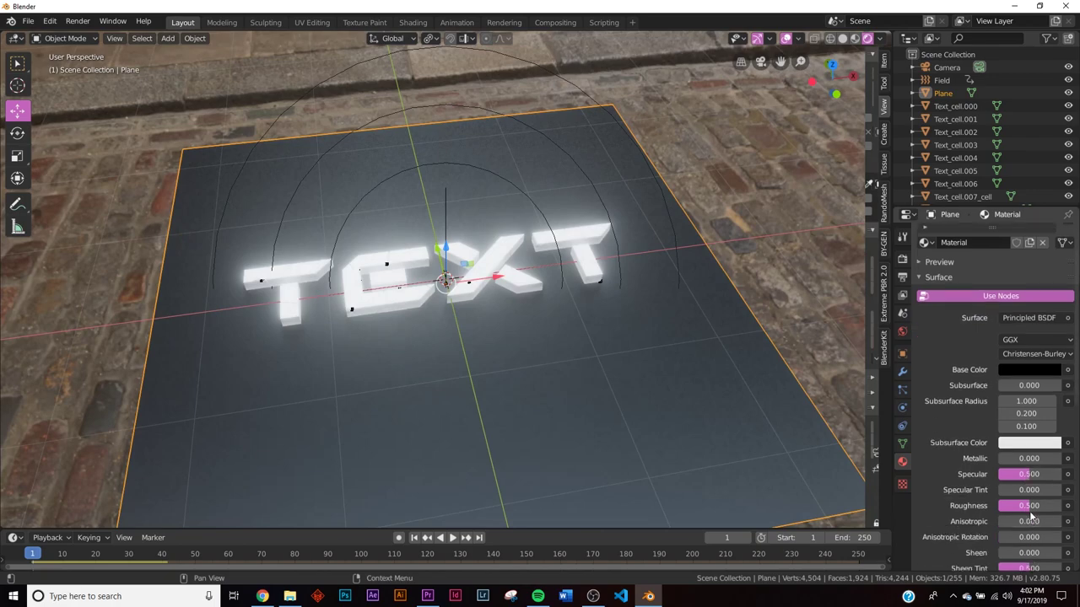
Set the plane material's Roughness to 1.000 and hide the plane
left_click_drag(1030, 509, 1061, 507)
key("KP_0")
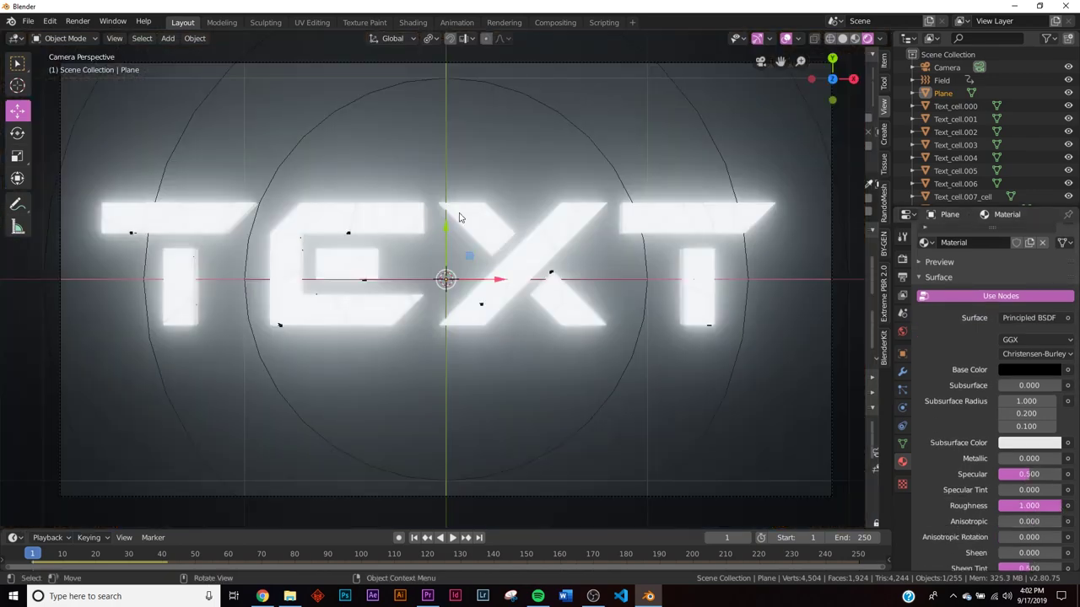
middle_click_drag(680, 294, 662, 342)
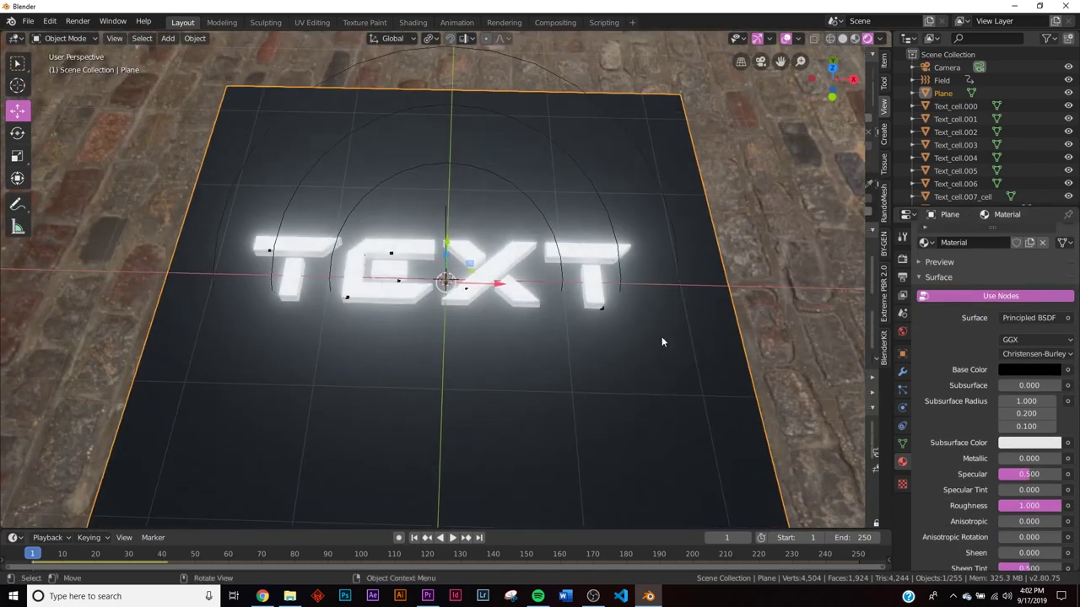
key("h")
scroll(635, 456, "up", 5)
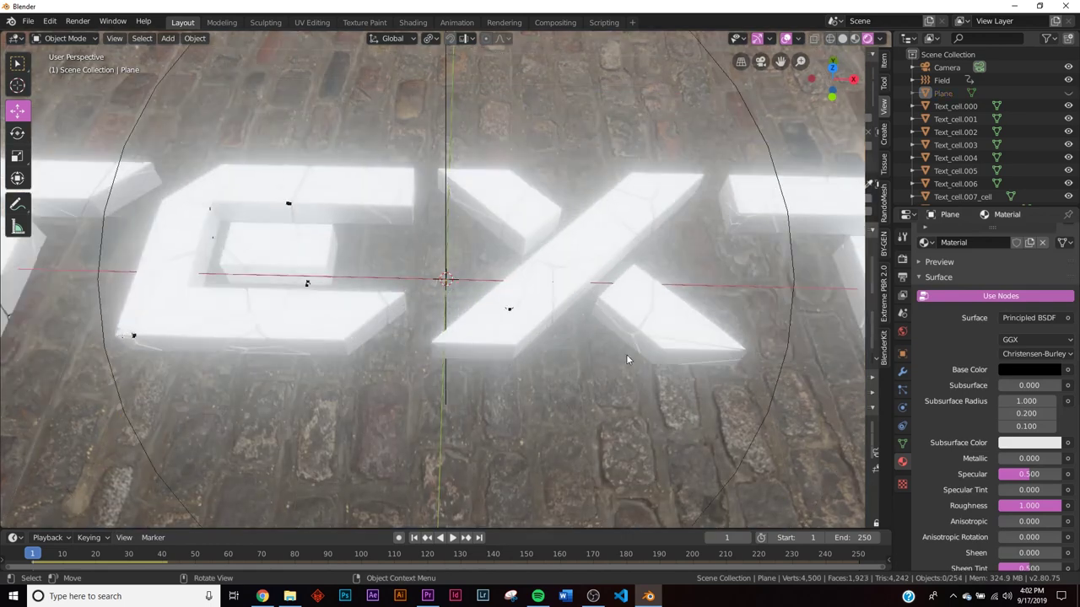
Give one text fragment a new material with Metallic 1 and a grey base colour
left_click(660, 334)
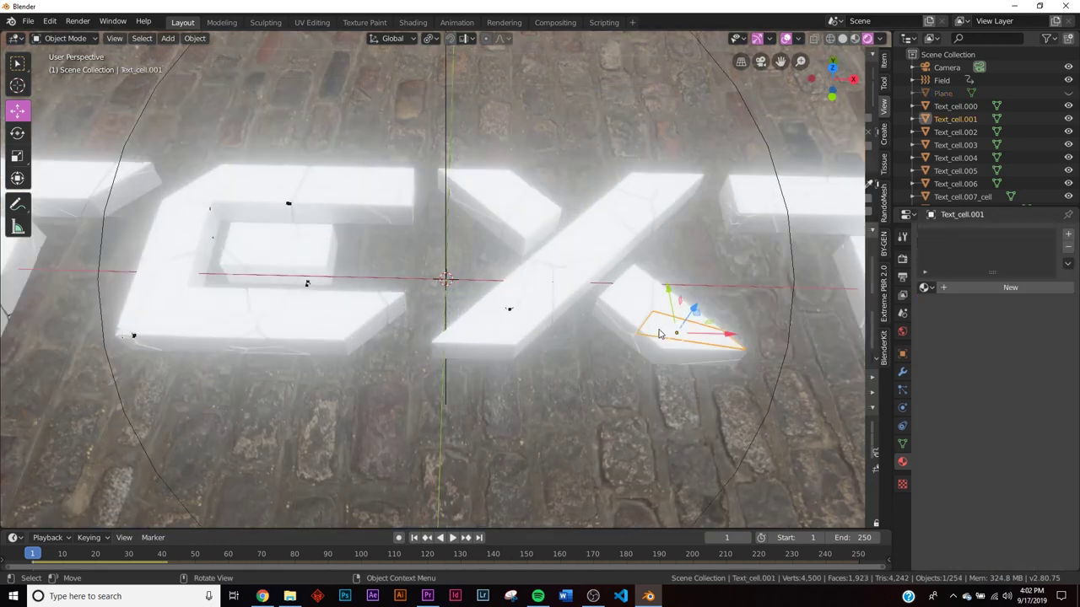
left_click(1010, 286)
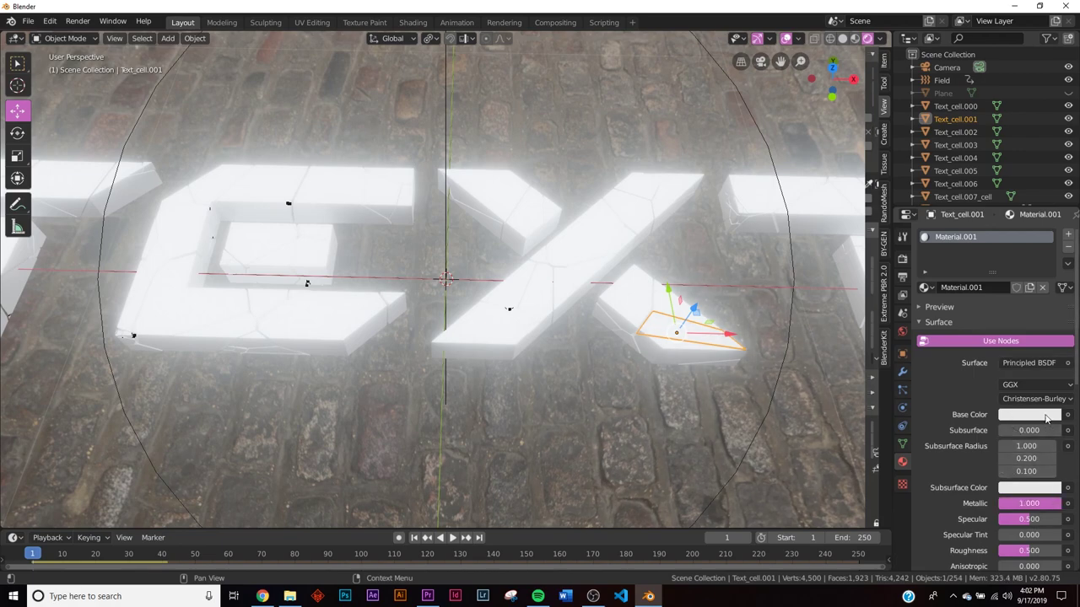
left_click(1046, 420)
left_click_drag(1050, 293, 1051, 268)
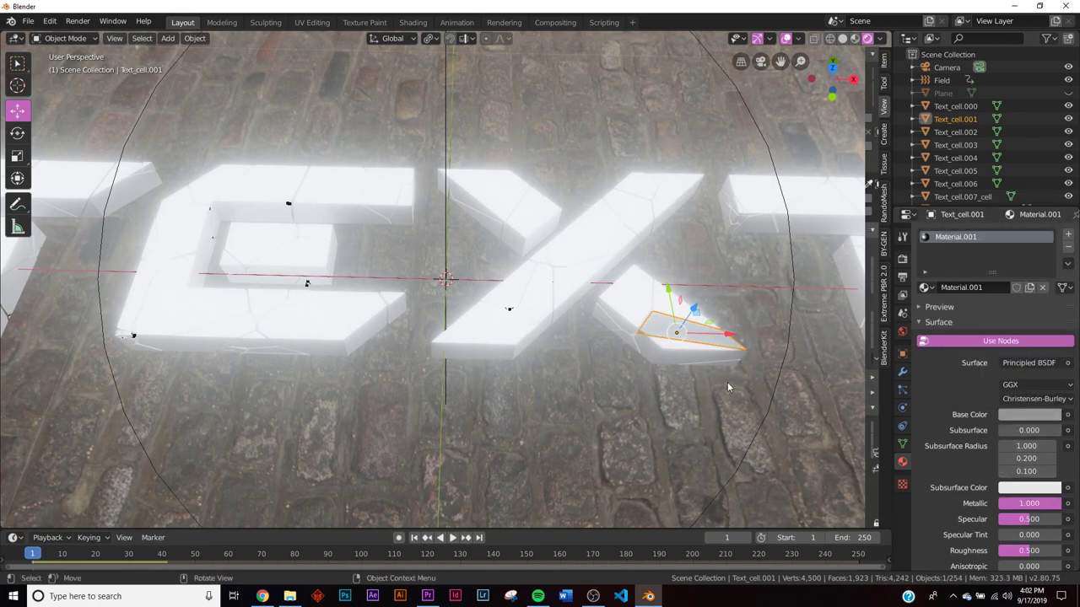
Link that material to all 252 fragments with Ctrl+L > Materials
key("a")
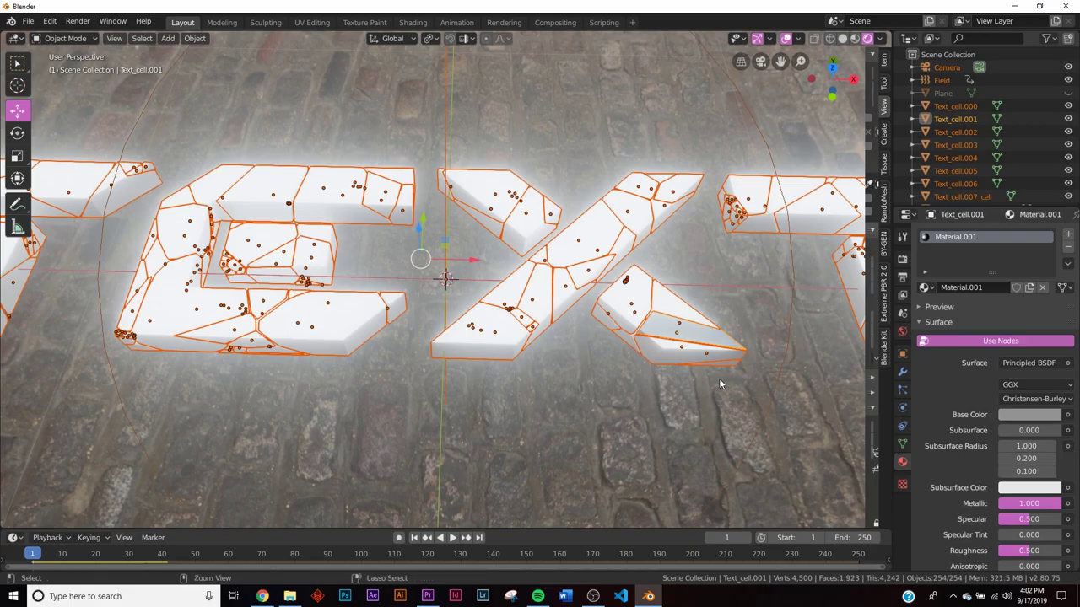
key("ctrl+l")
left_click(661, 411)
middle_click_drag(601, 429, 551, 432)
Deselect all, unhide the ground Plane, and switch to the Shading workspace in camera view
key("KP_0")
key("alt+a")
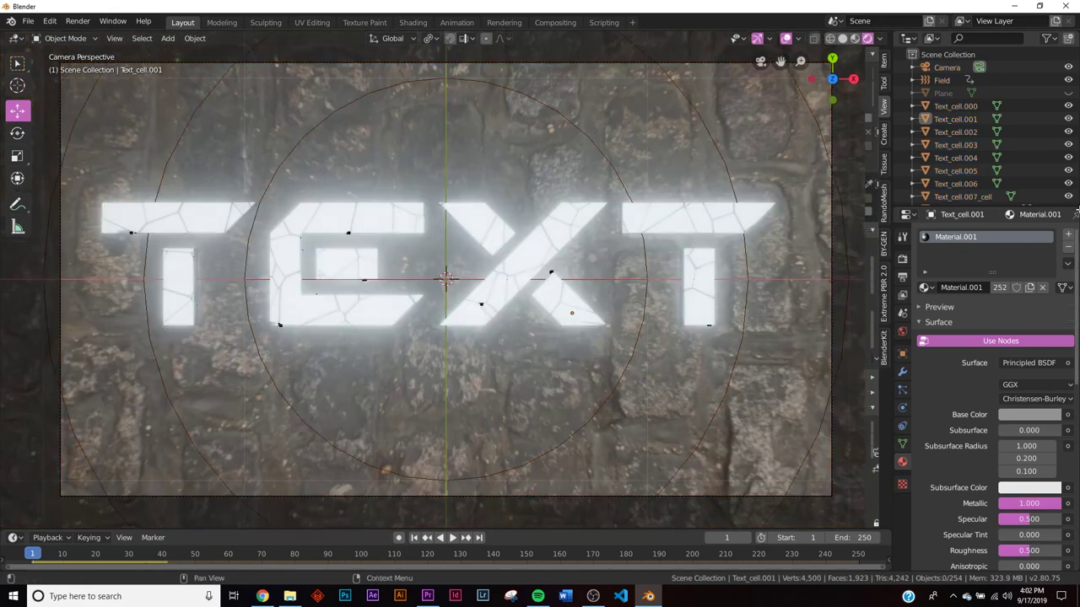
left_click(1068, 92)
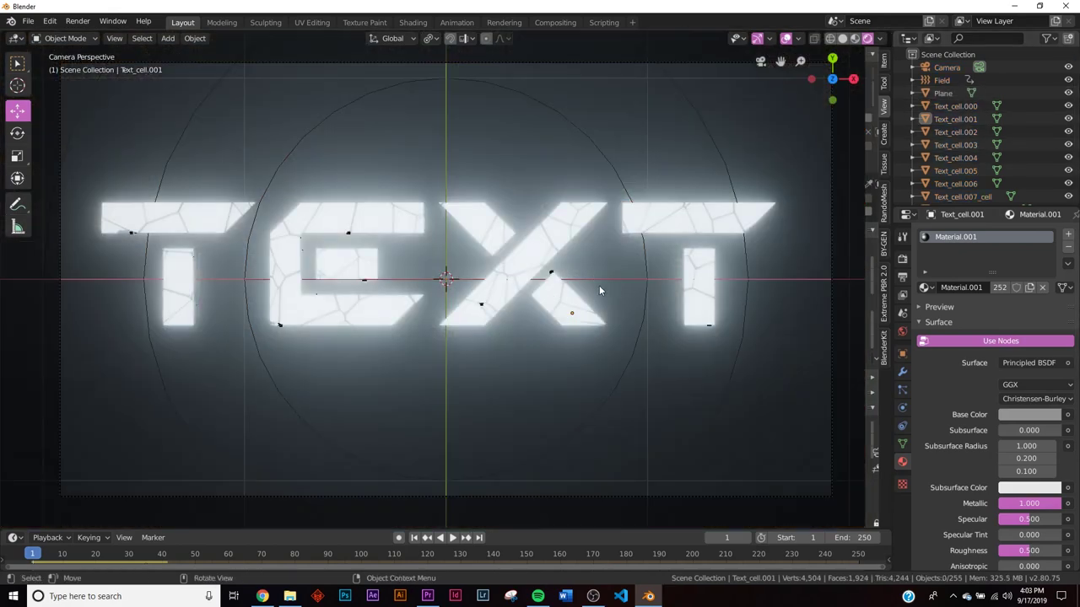
left_click(413, 22)
key("KP_0")
Switch the viewport to Rendered shading and show the World node tree with the HDRI texture
key("z")
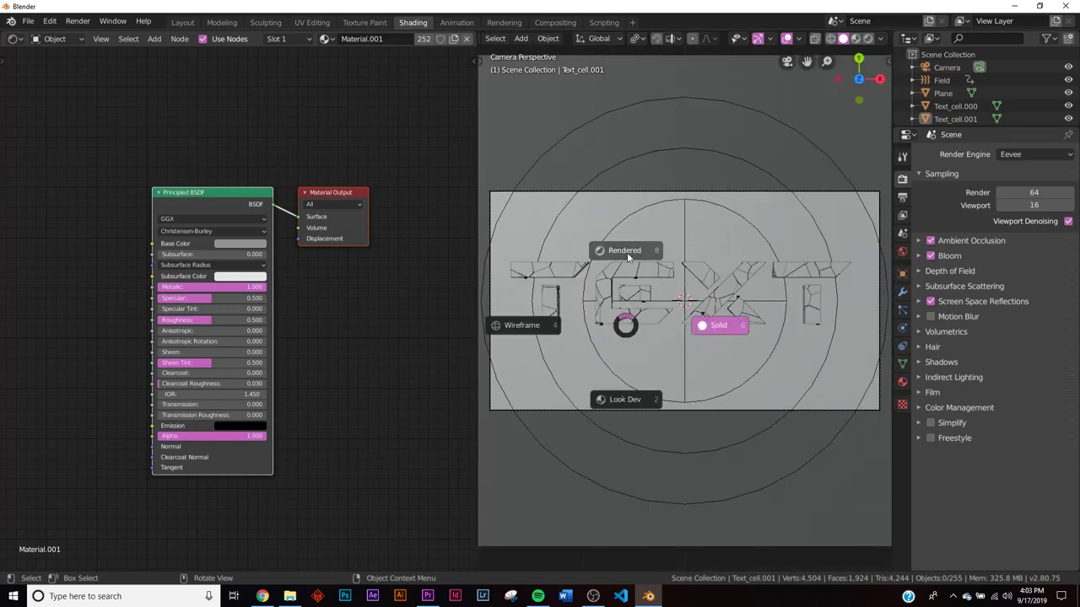
left_click(627, 252)
left_click(41, 40)
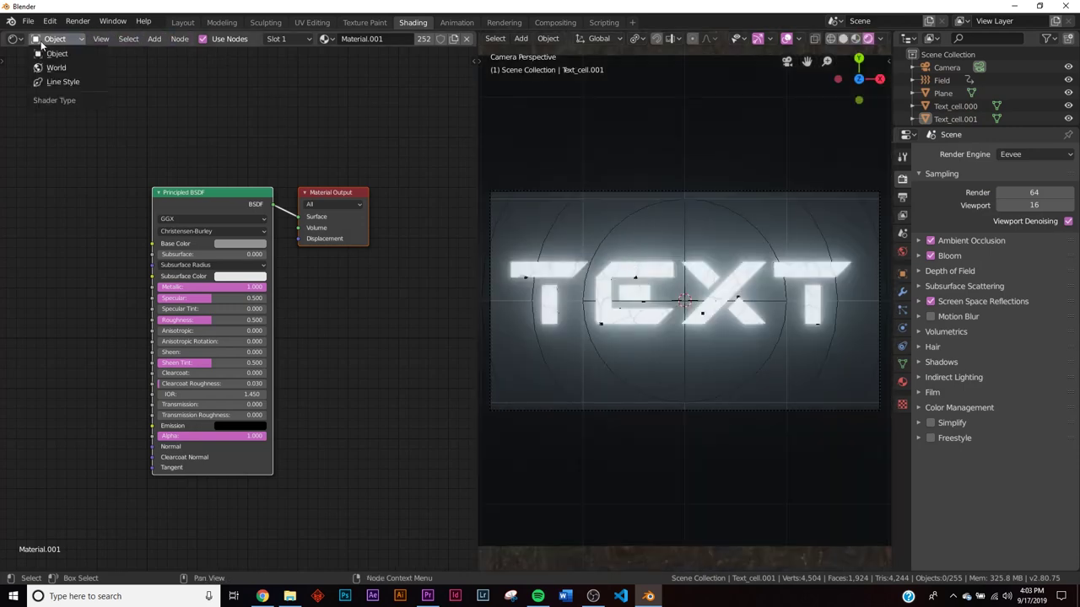
left_click(49, 61)
middle_click_drag(131, 294, 341, 323)
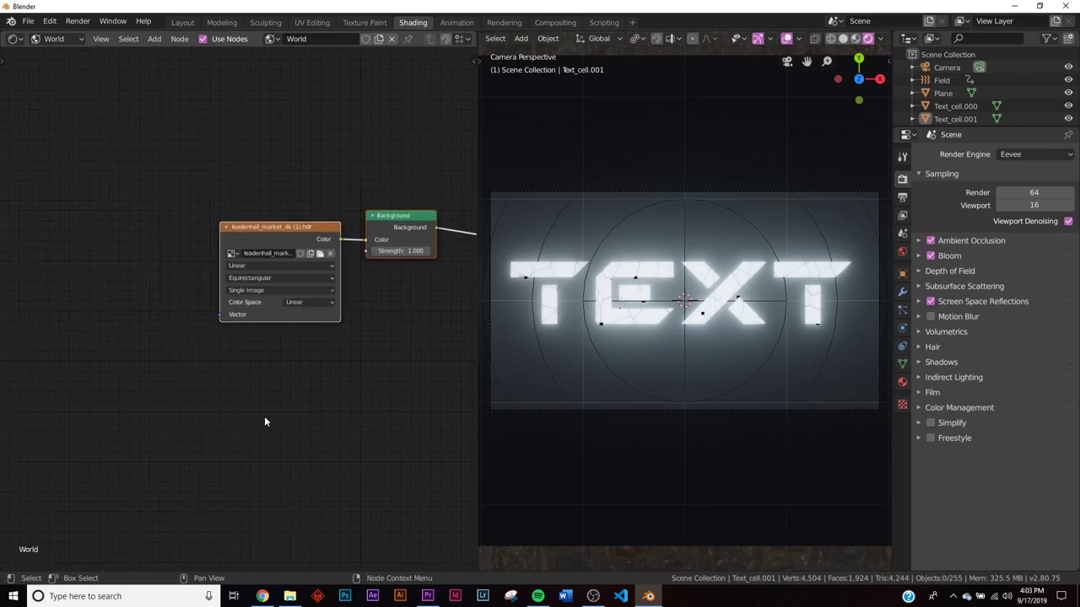
Enable the Node Wrangler add-on in Preferences by searching 'NODE'
left_click(49, 22)
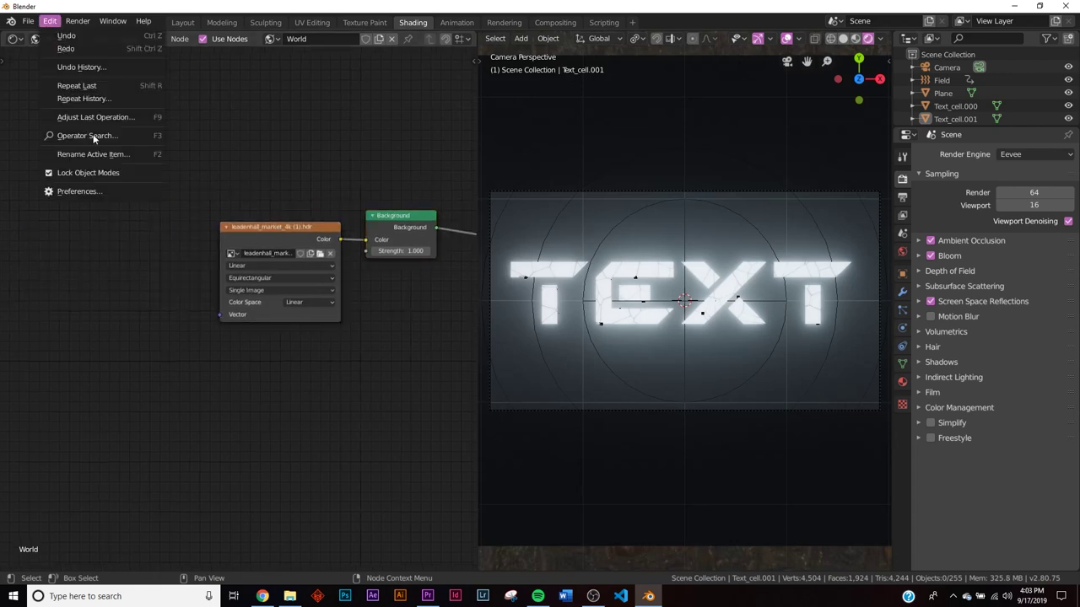
left_click(92, 193)
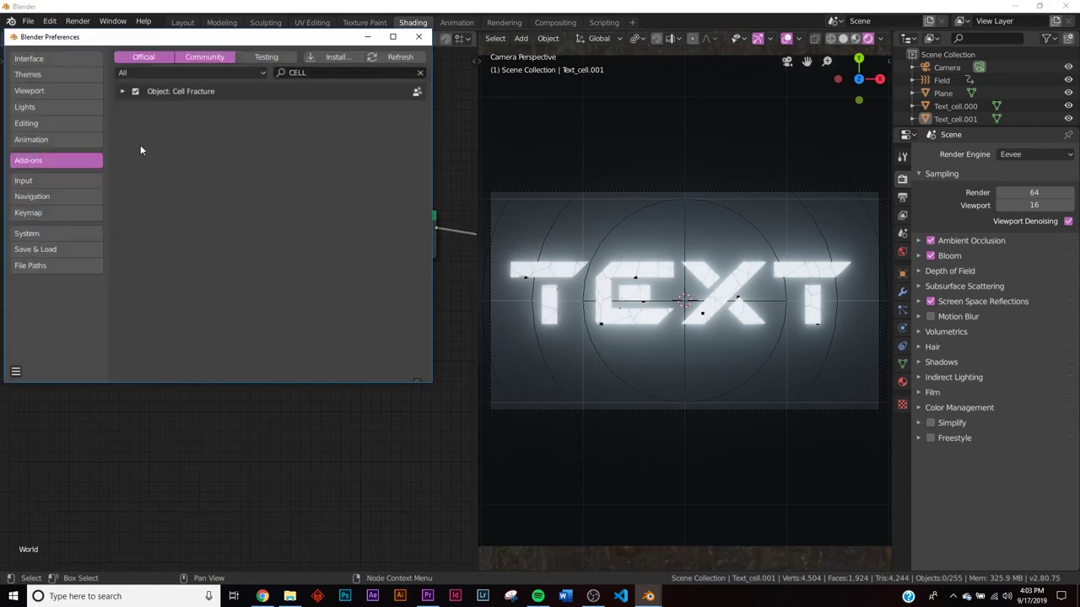
left_click(418, 74)
type("NODE")
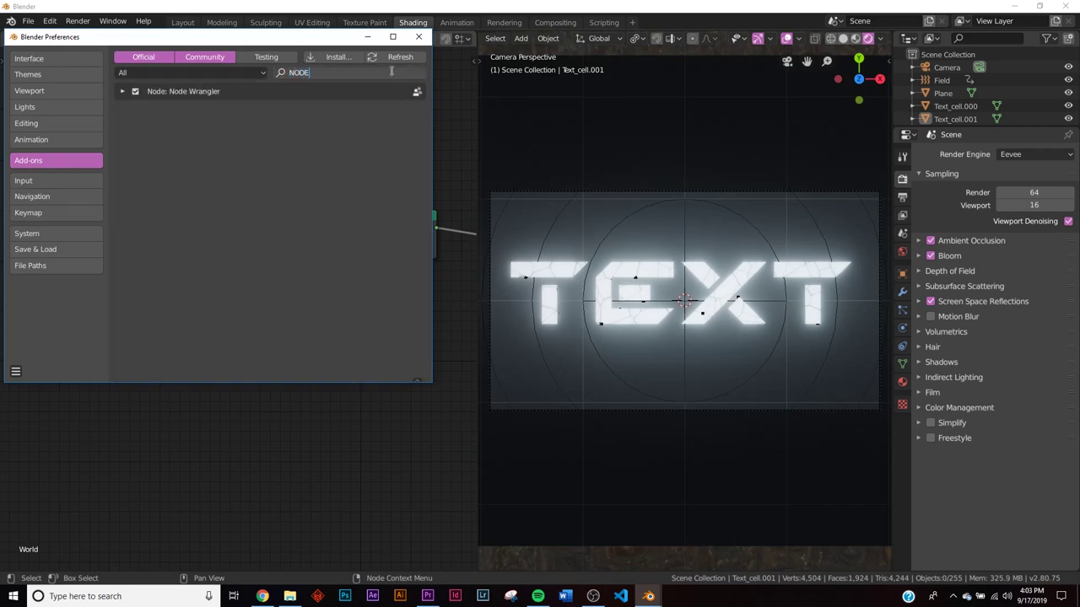
left_click(135, 91)
left_click(418, 36)
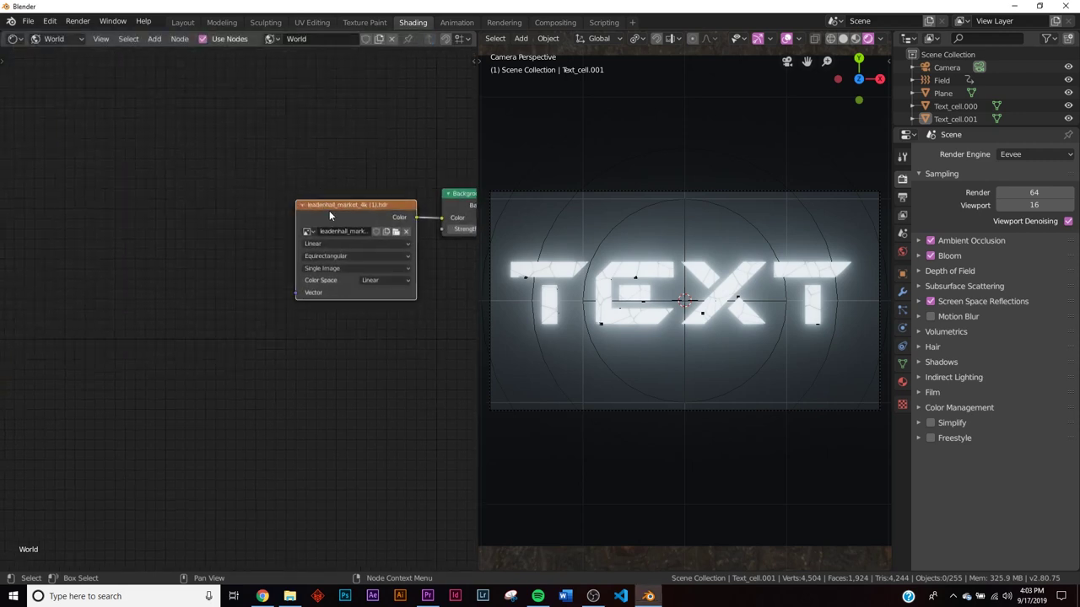
Add a Mapping node to the HDRI, reset Y rotation to 0 and rotate X so it lights the TEXT
key("ctrl+t")
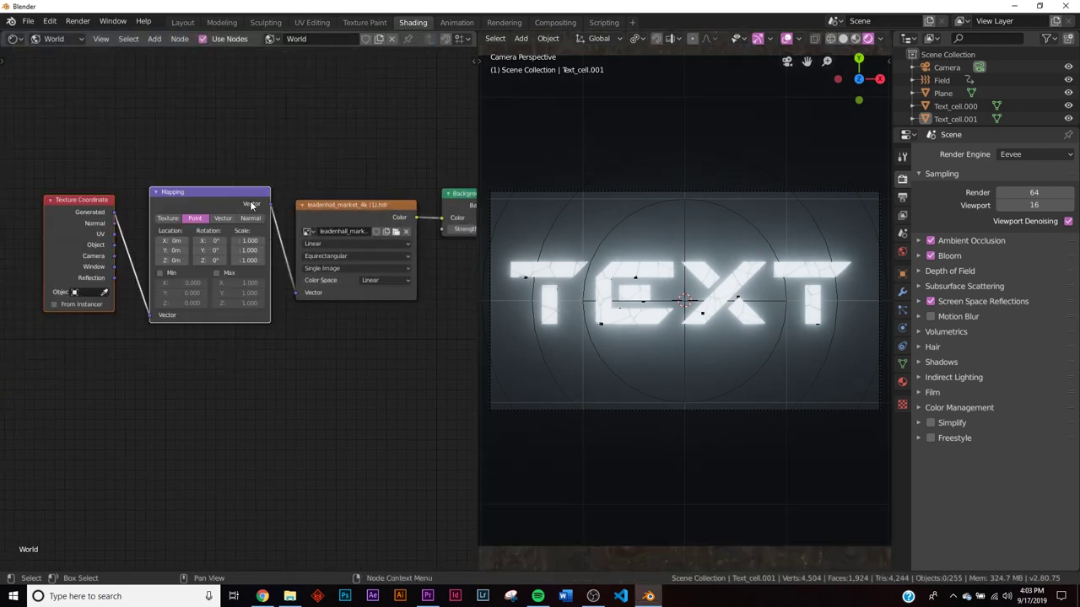
scroll(245, 202, "up", 2)
middle_click_drag(675, 245, 712, 216)
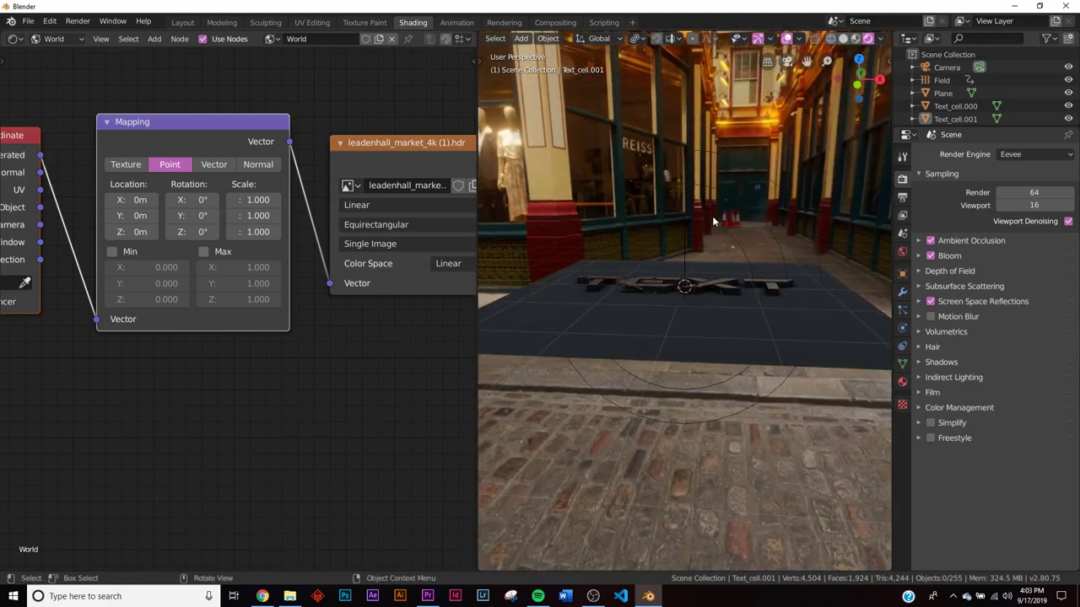
mouse_move(192, 215)
left_mouse_down()
mouse_move(253, 215)
mouse_move(194, 215)
left_mouse_up()
type("0")
key("Return")
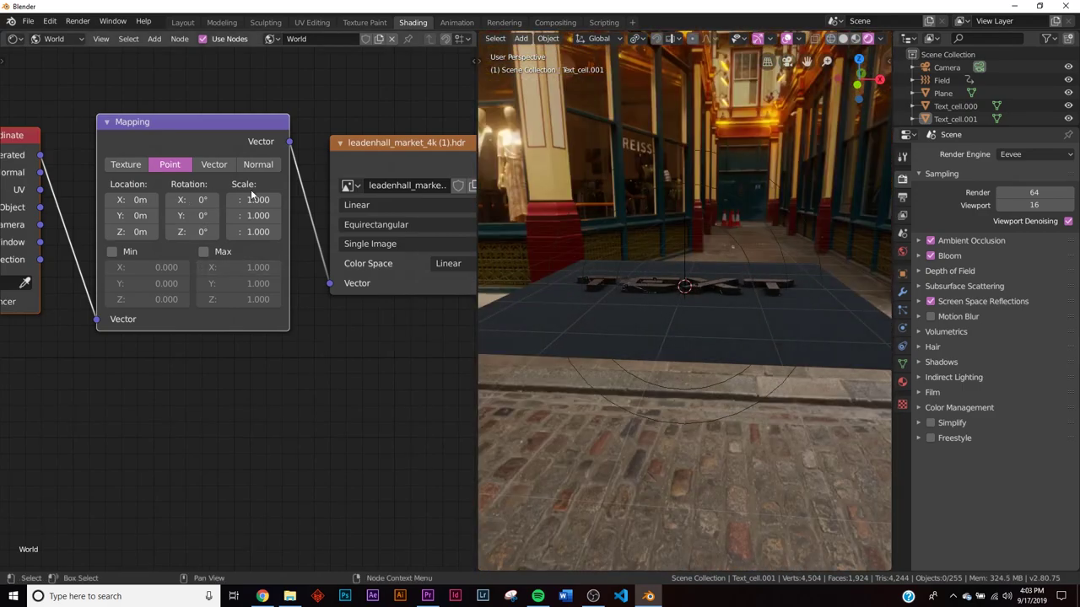
left_click_drag(195, 200, 199, 202)
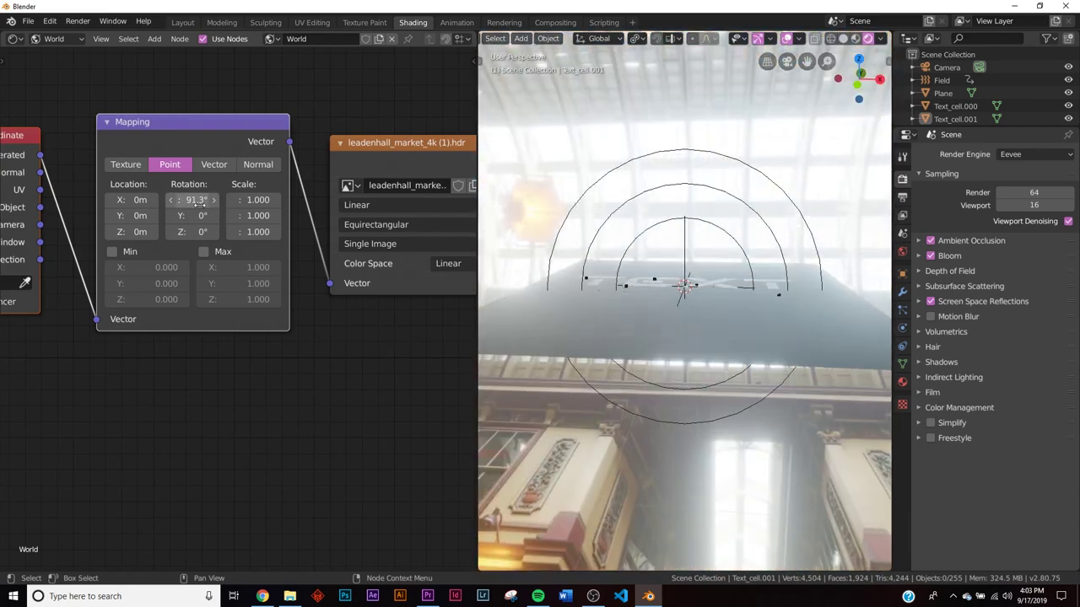
key("KP_0")
left_click_drag(195, 200, 187, 200)
scroll(750, 243, "up", 3)
Slightly darken the text's base colour, fine-tune the HDRI X rotation, and return to Layout
left_click(725, 312)
left_click(902, 382)
left_click(1007, 335)
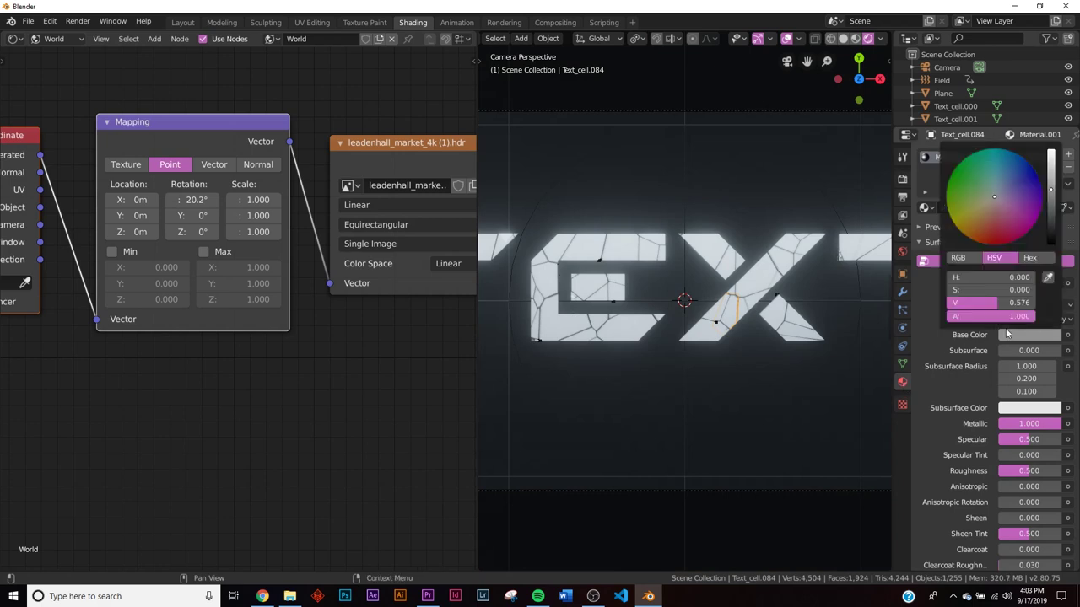
mouse_move(1046, 211)
left_mouse_down()
mouse_move(1048, 225)
mouse_move(1048, 203)
left_mouse_up()
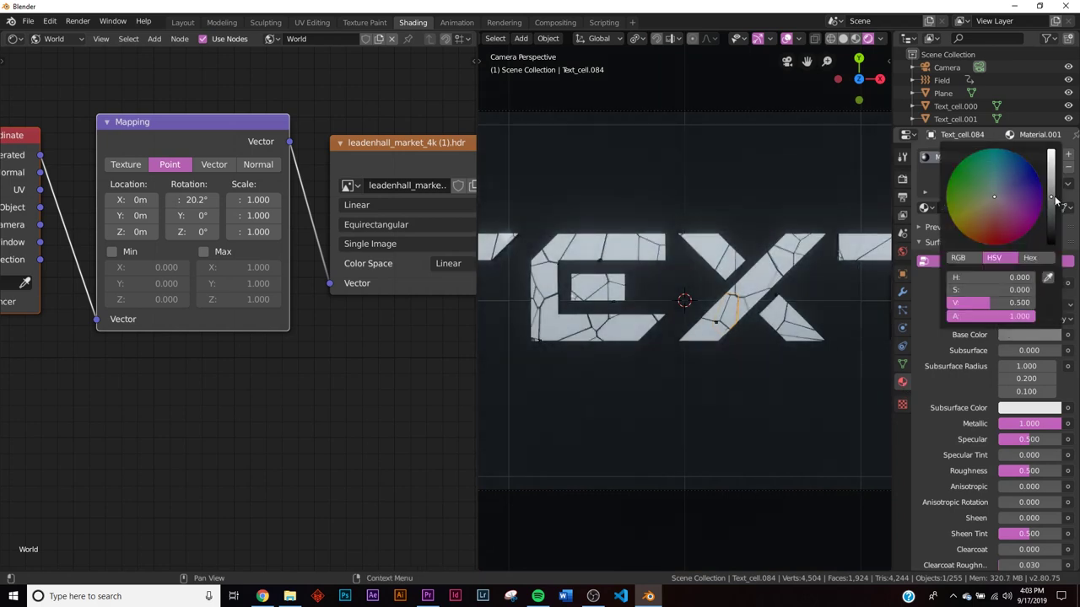
scroll(607, 268, "down", 3)
left_click_drag(189, 200, 207, 197)
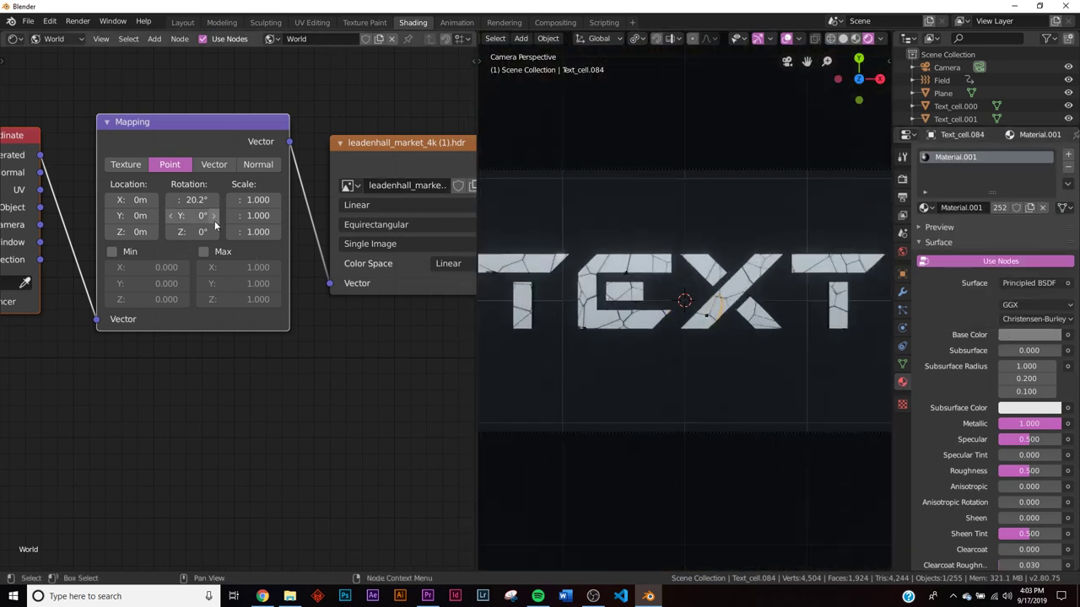
left_click(183, 23)
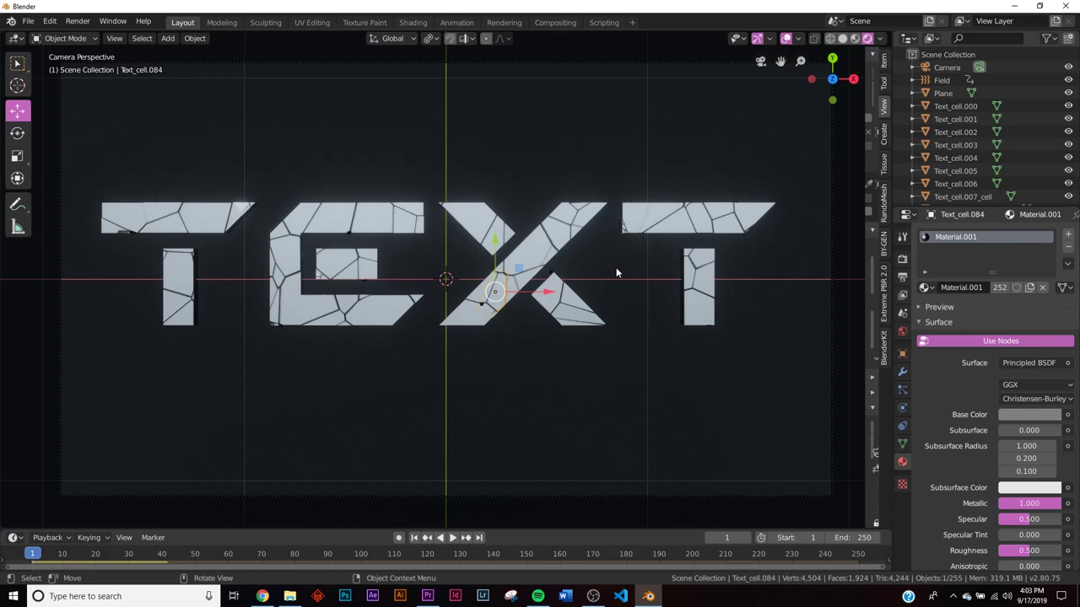
Add a cylinder mesh to the scene
left_click(589, 422)
key("shift+a")
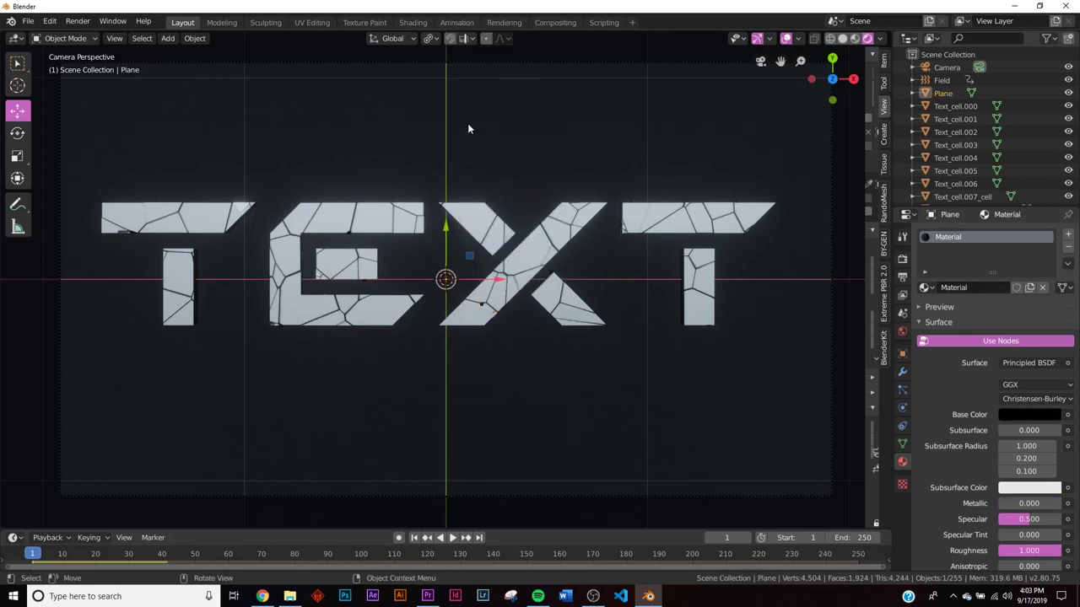
key("shift+a")
mouse_move(415, 51)
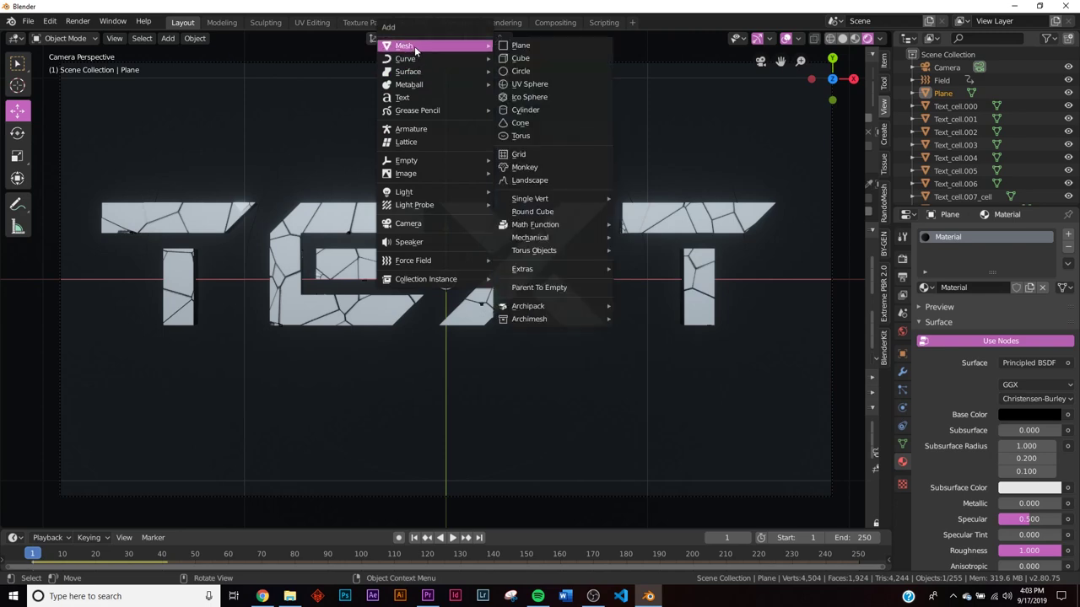
left_click(537, 110)
middle_click_drag(528, 278, 521, 207)
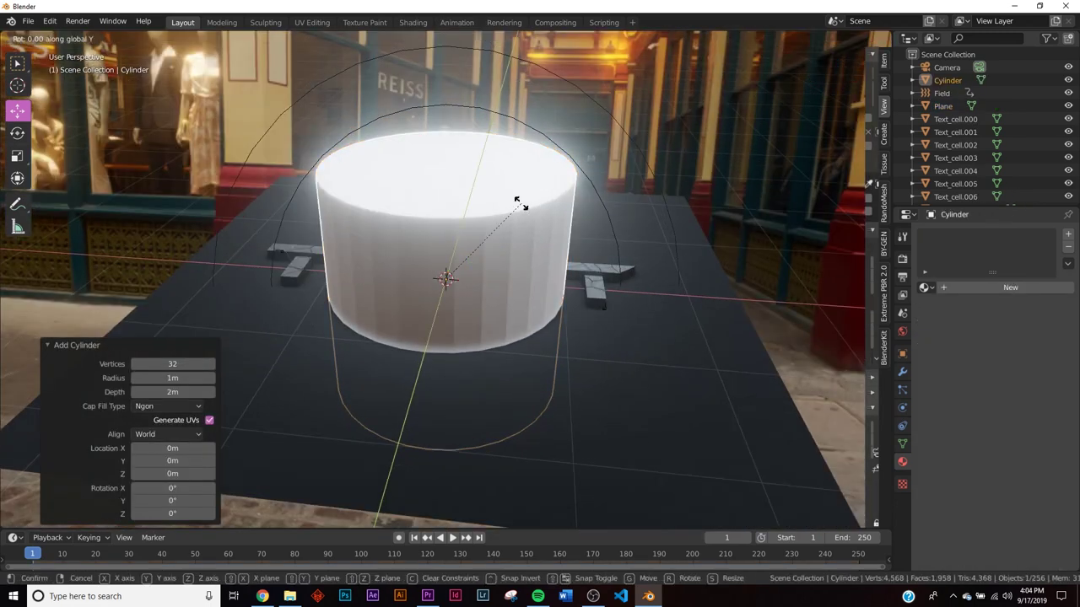
Lay the cylinder on its side with a 90° Y rotation and shrink it to 0.048
key("r")
key("y")
key("9")
key("0")
key("Return")
key("KP_0")
key("s")
left_click(456, 285)
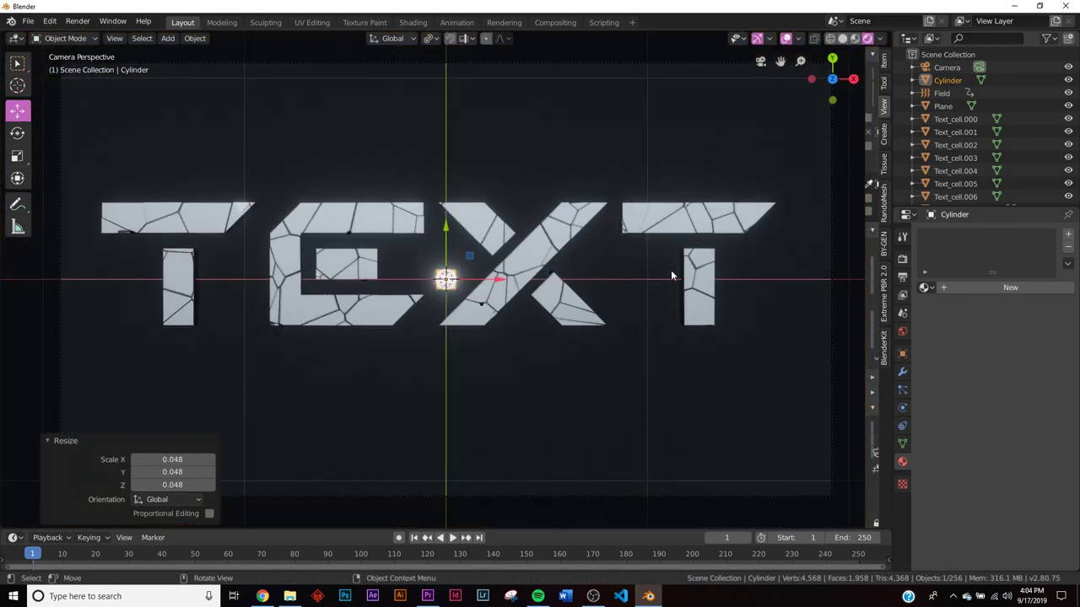
Rescale the cylinder to 0.343, move it below the TEXT on Y, and widen it along X
key("s")
left_click(483, 255)
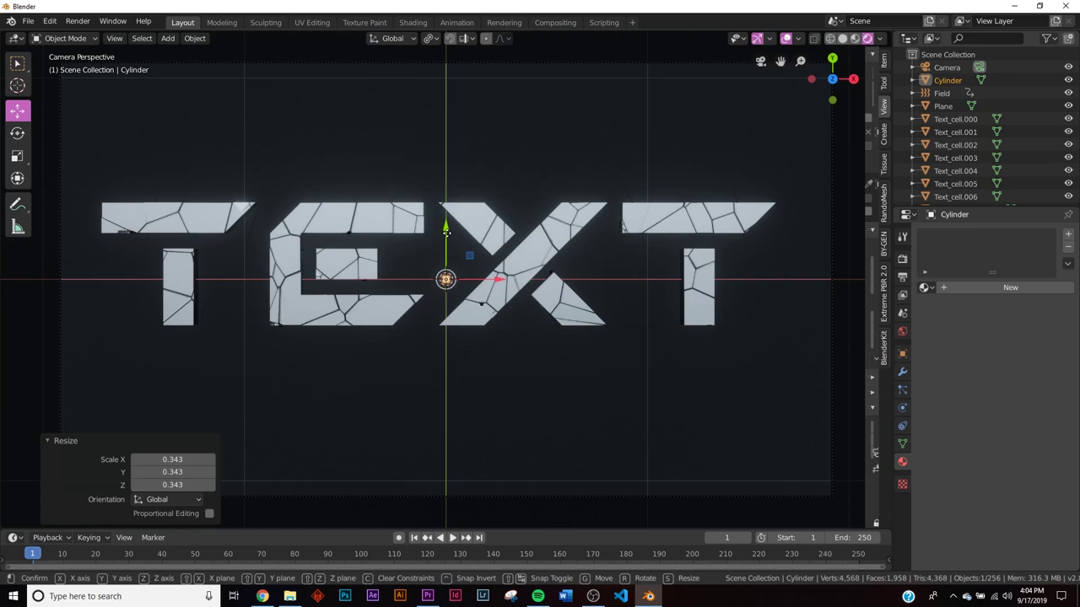
key("g")
key("y")
left_click(480, 323)
left_click(16, 157)
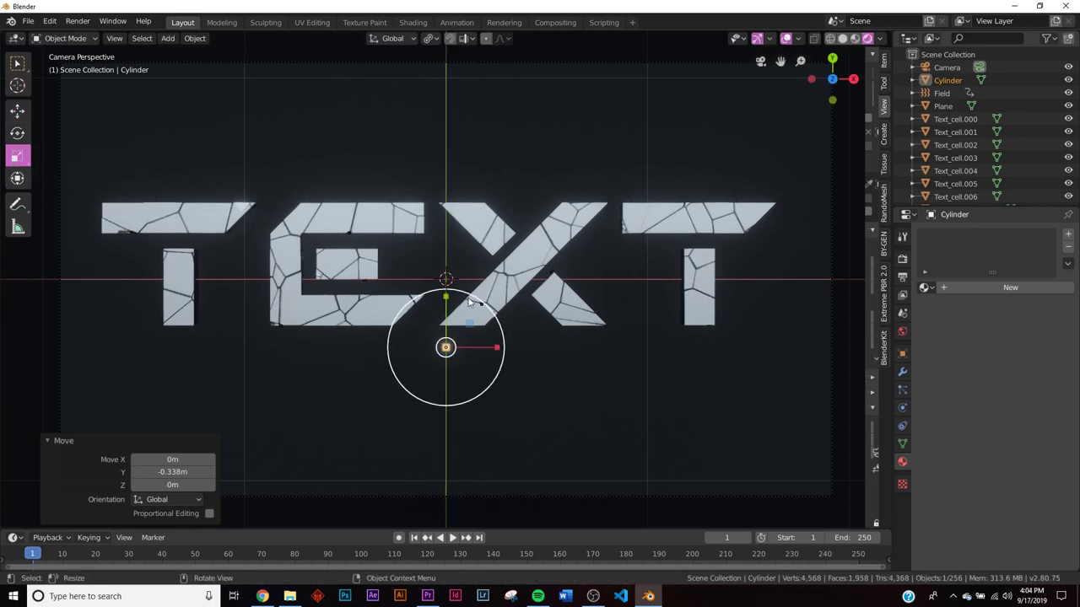
key("s")
key("x")
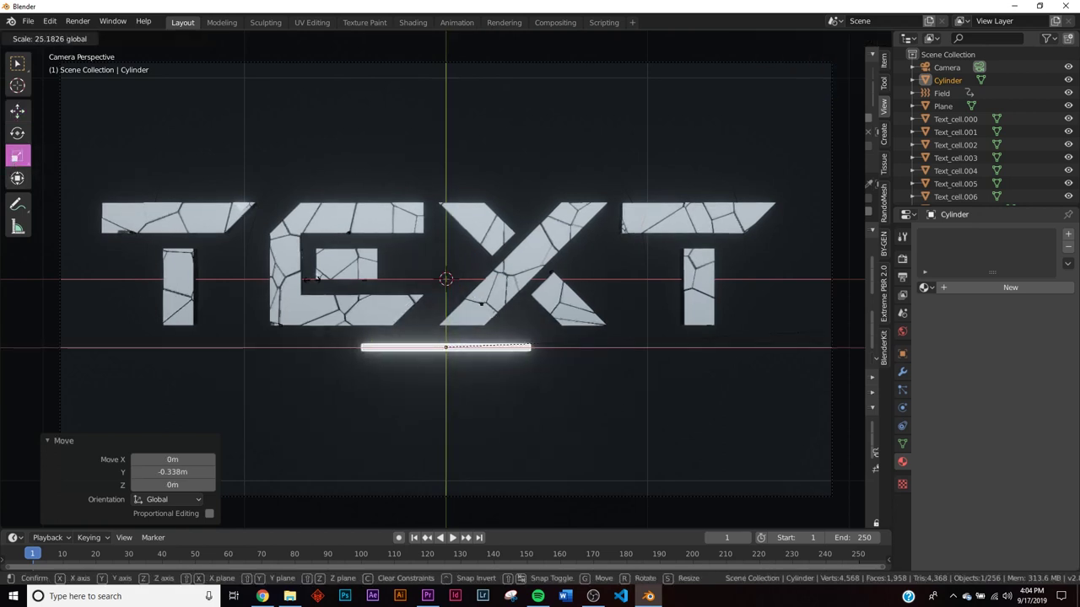
key("Return")
Shrink the bar to 0.301, stretch it along X beneath the TEXT, and give it a new material
key("s")
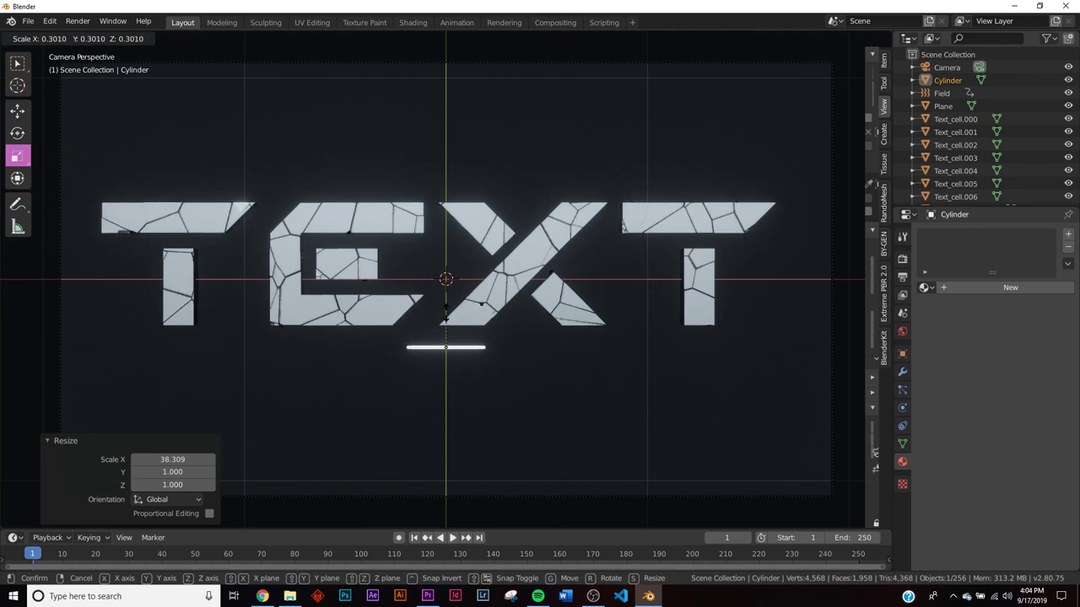
left_click(447, 317)
key("s")
key("x")
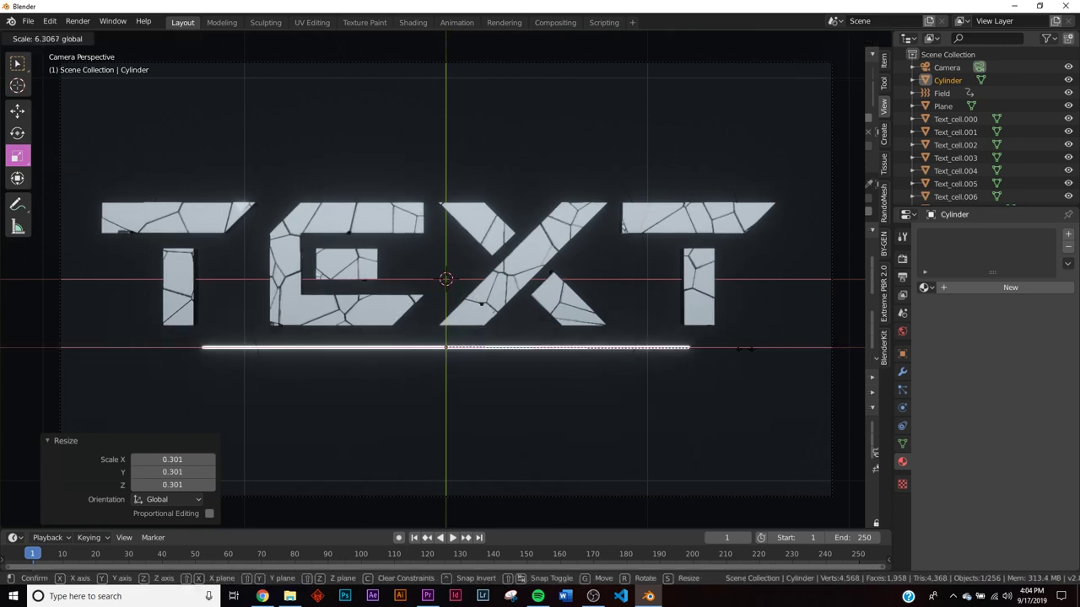
left_click(704, 351)
left_click(1026, 288)
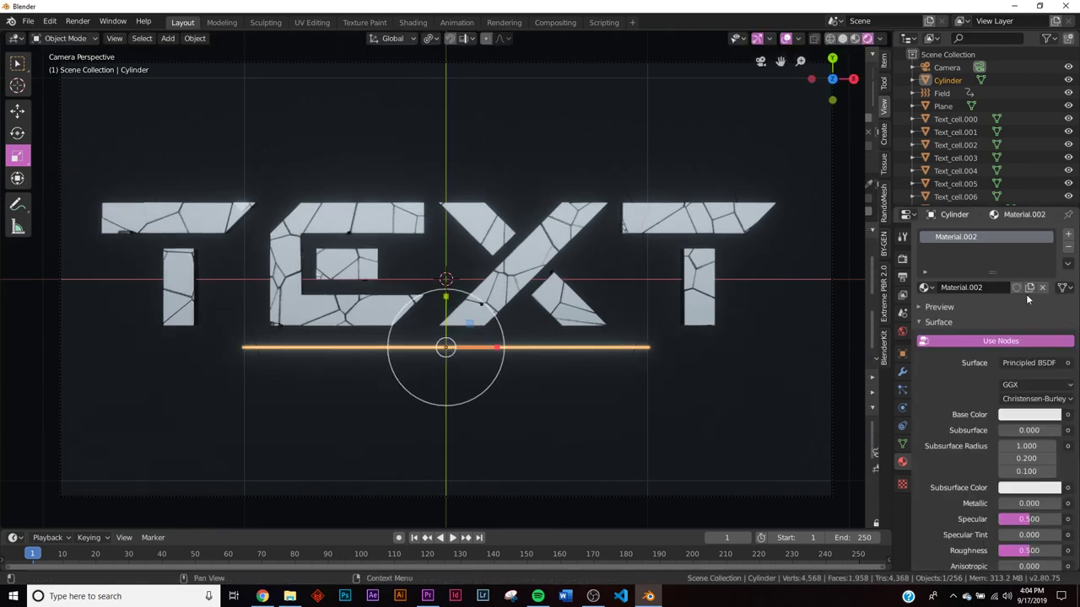
left_click(1034, 363)
Make the bar an Emission shader in saturated green with strength about 64.8
left_click(906, 109)
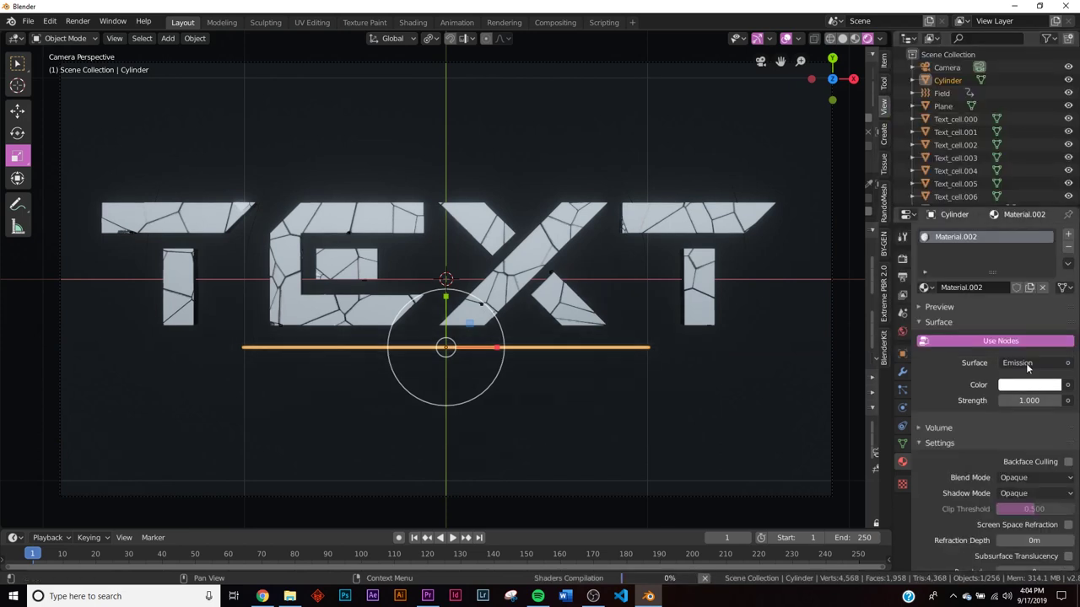
left_click(1029, 385)
left_click(980, 244)
left_click_drag(981, 244, 953, 245)
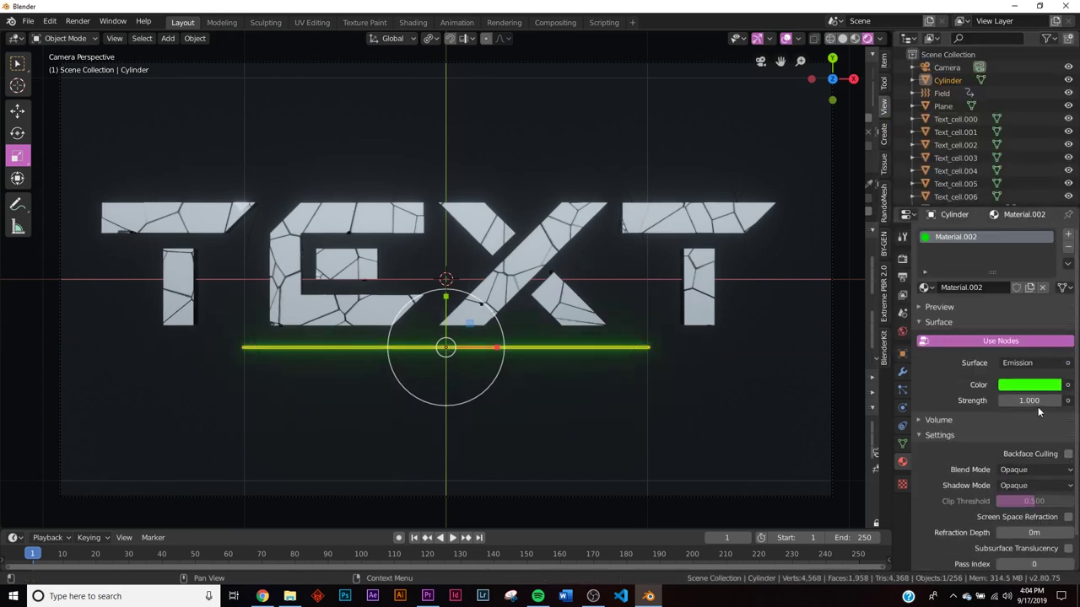
mouse_move(1029, 401)
left_mouse_down()
mouse_move(1055, 401)
mouse_move(1023, 401)
left_mouse_up()
key("s")
left_click(623, 364)
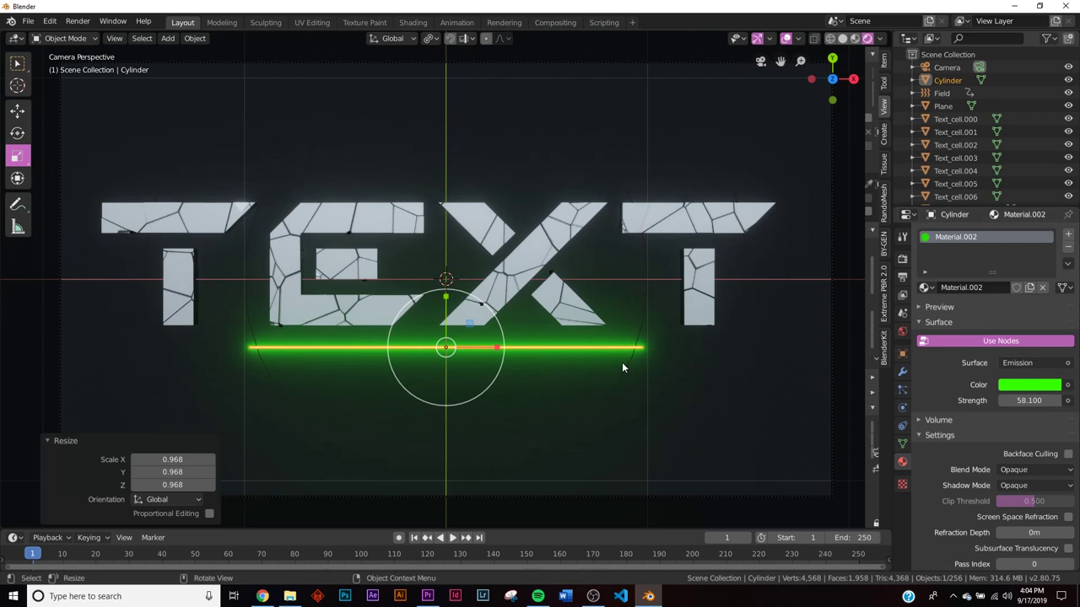
left_click(635, 364)
left_click(626, 352)
left_click_drag(1029, 400, 1059, 401)
Select the Plane and play then stop the animation to preview the shatter
left_click(763, 444)
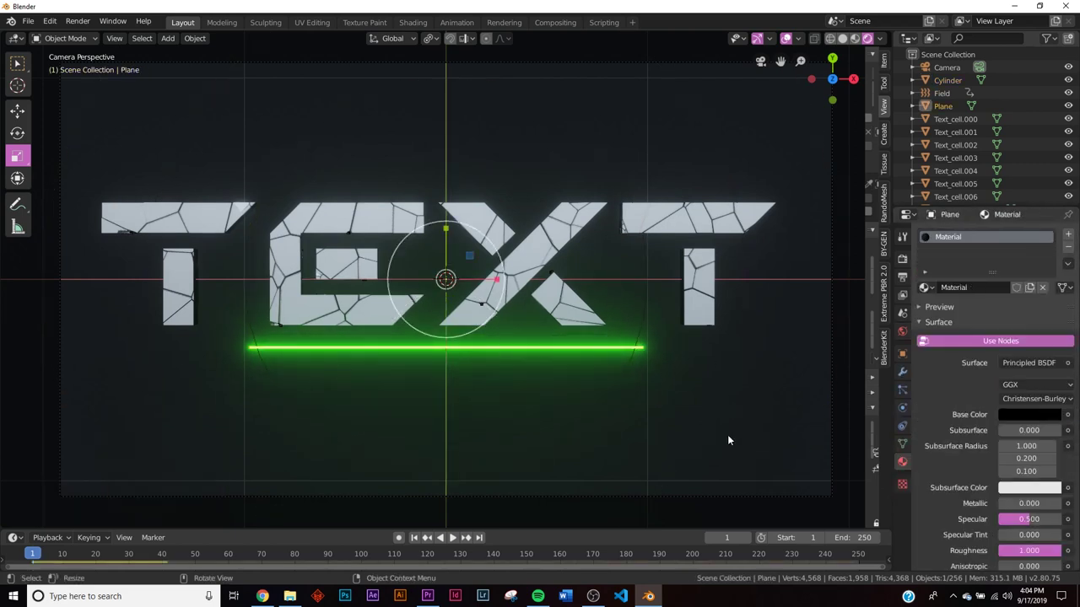
left_click(453, 539)
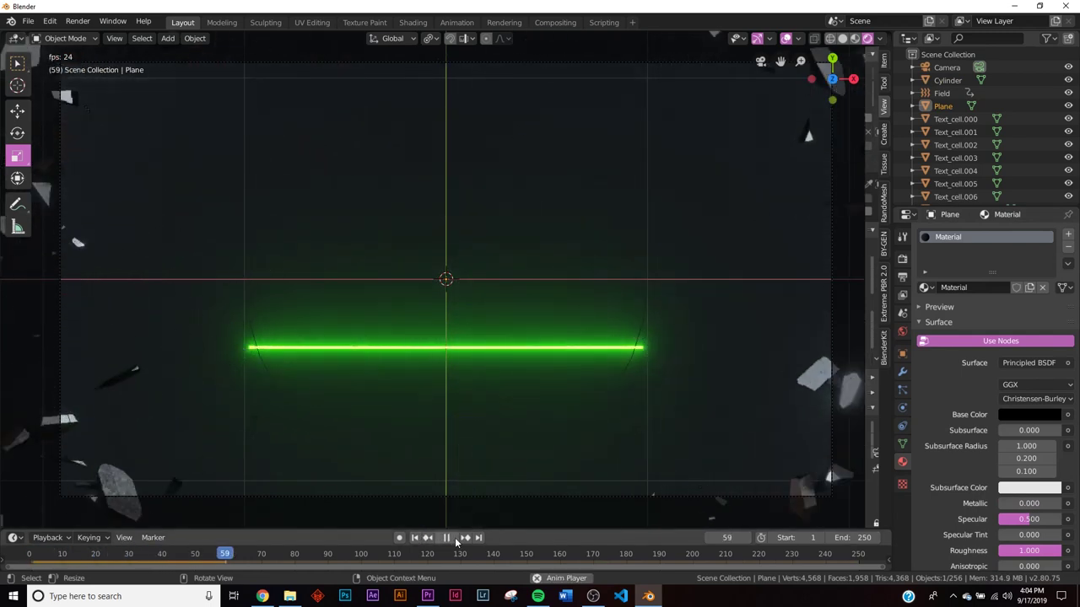
left_click(454, 537)
Rewind to frame 1, undo the last change, and tint the Bloom green
left_click(421, 539)
key("ctrl+z")
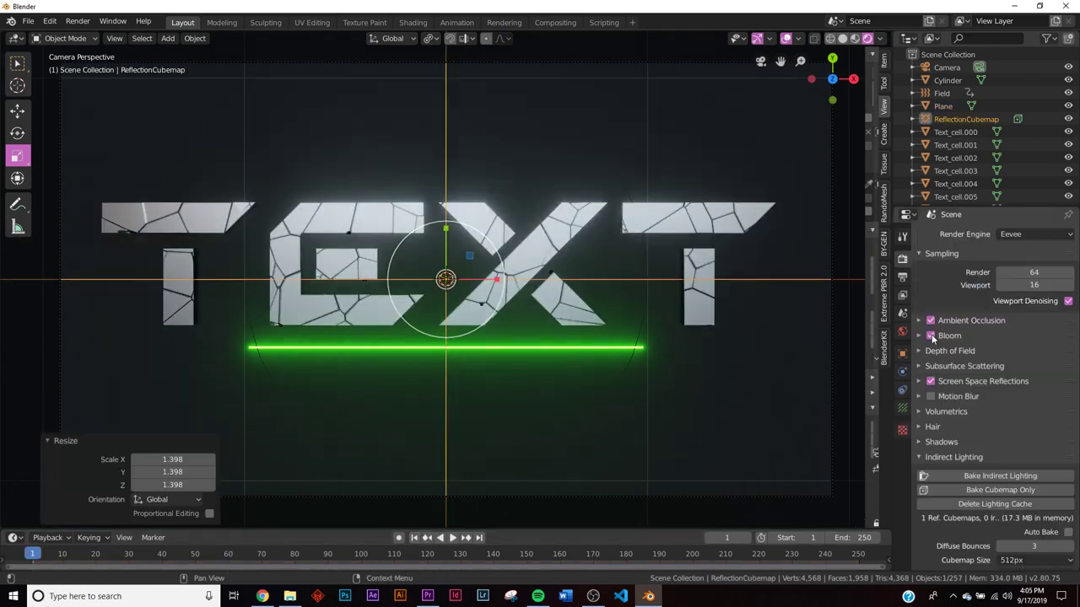
left_click(957, 333)
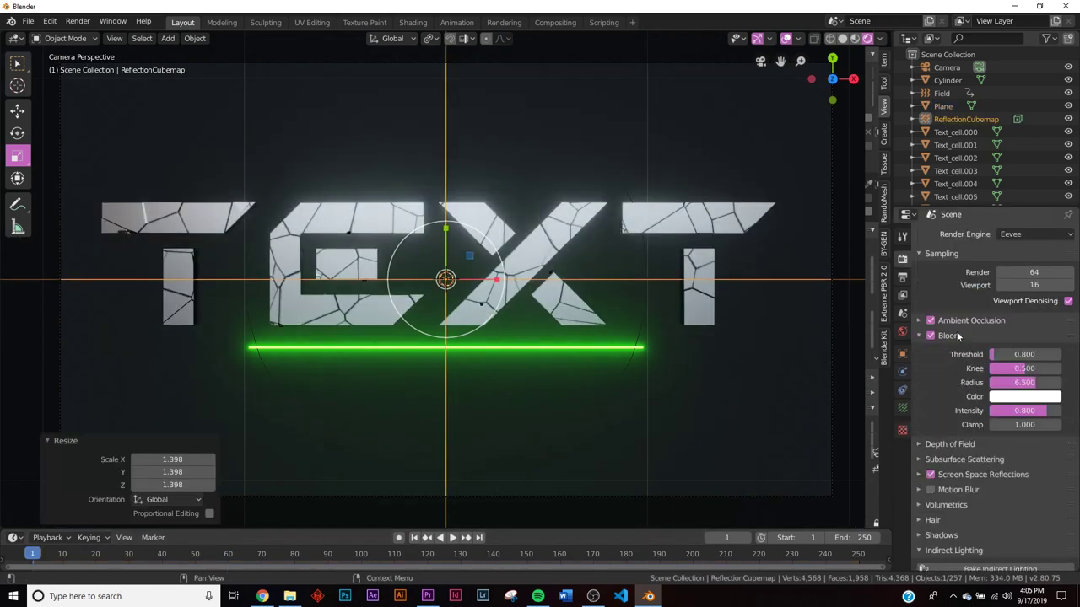
left_click(1014, 396)
left_click(1012, 303)
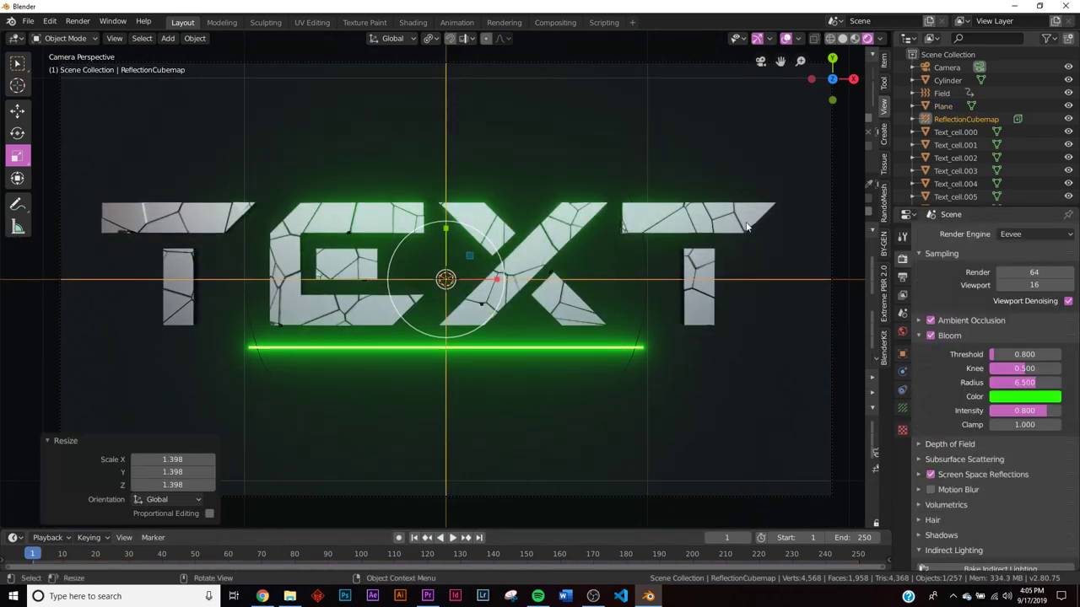
middle_click_drag(532, 207, 452, 123)
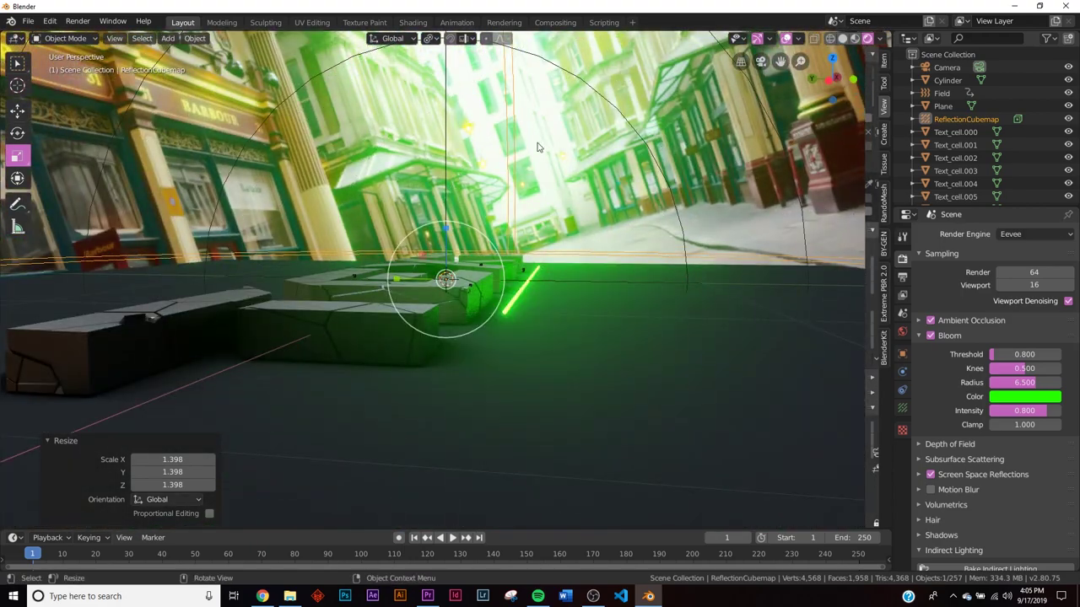
key("KP_0")
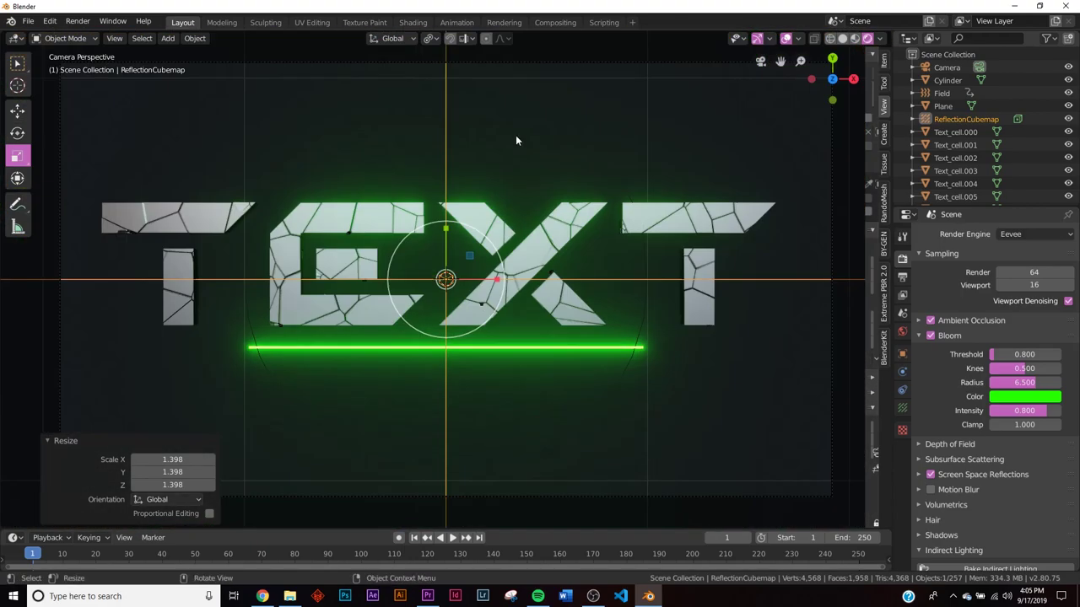
Play, rewind, and scrub through the shattering animation
left_click(452, 537)
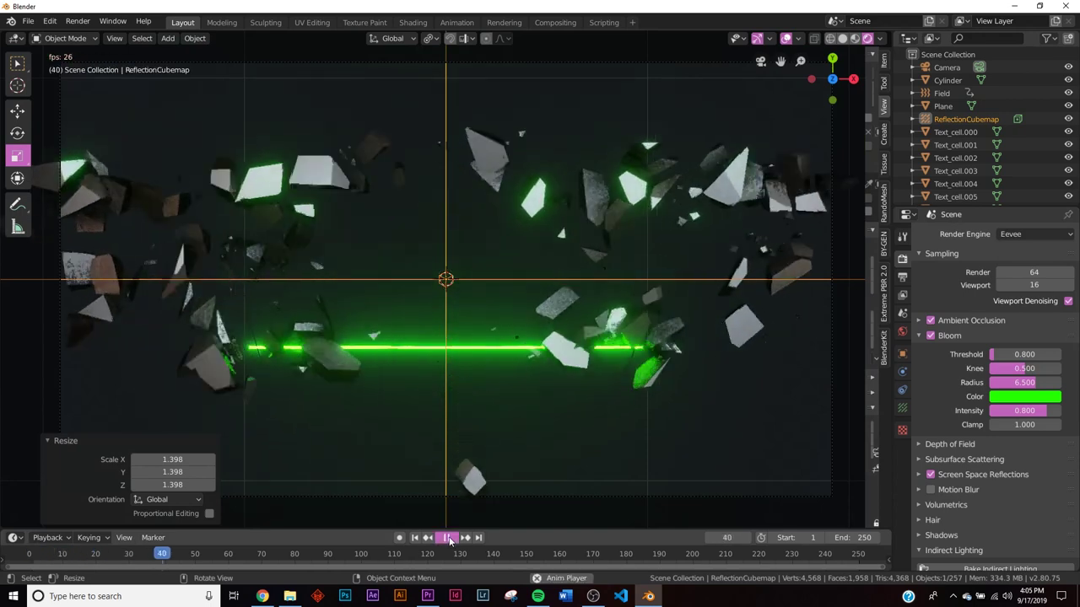
left_click(450, 537)
key("shift+Left")
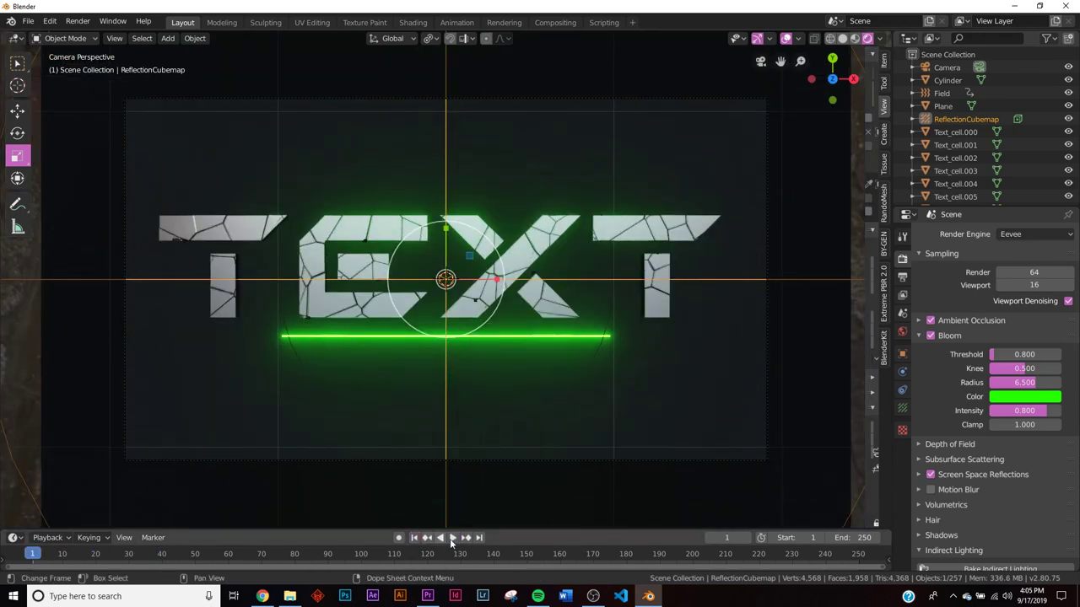
left_click(452, 538)
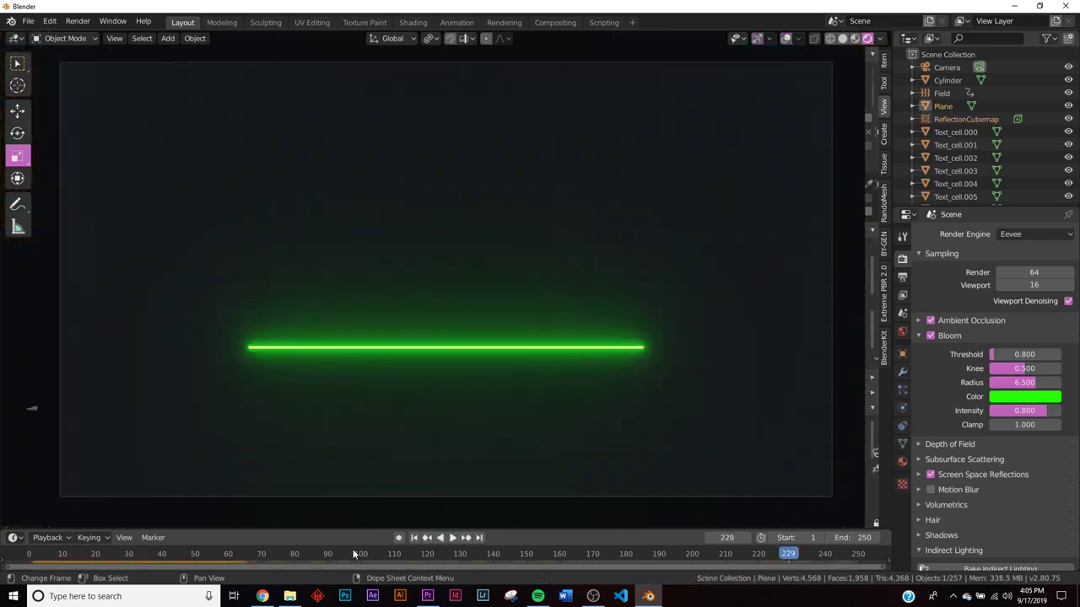
left_click_drag(354, 553, 241, 560)
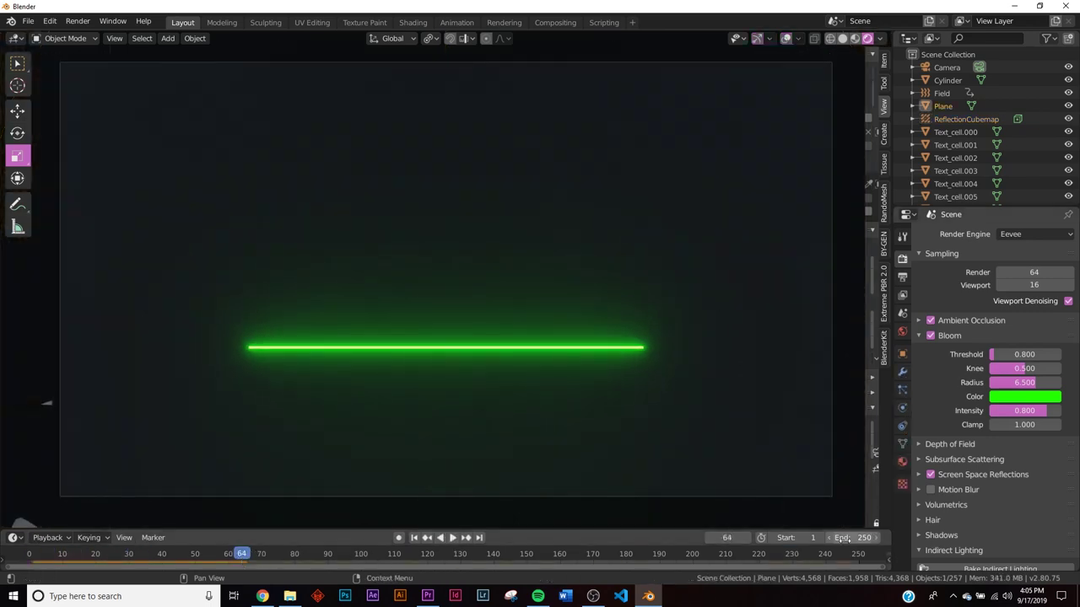
Set the animation end frame to 60 and make the timeline taller
type("60")
key("Return")
scroll(559, 554, "left", 8, "ctrl")
left_click_drag(550, 528, 548, 494)
Play the shatter forward and in reverse, scrub back near reassembly, and select the Plane
left_click(414, 504)
left_click(453, 504)
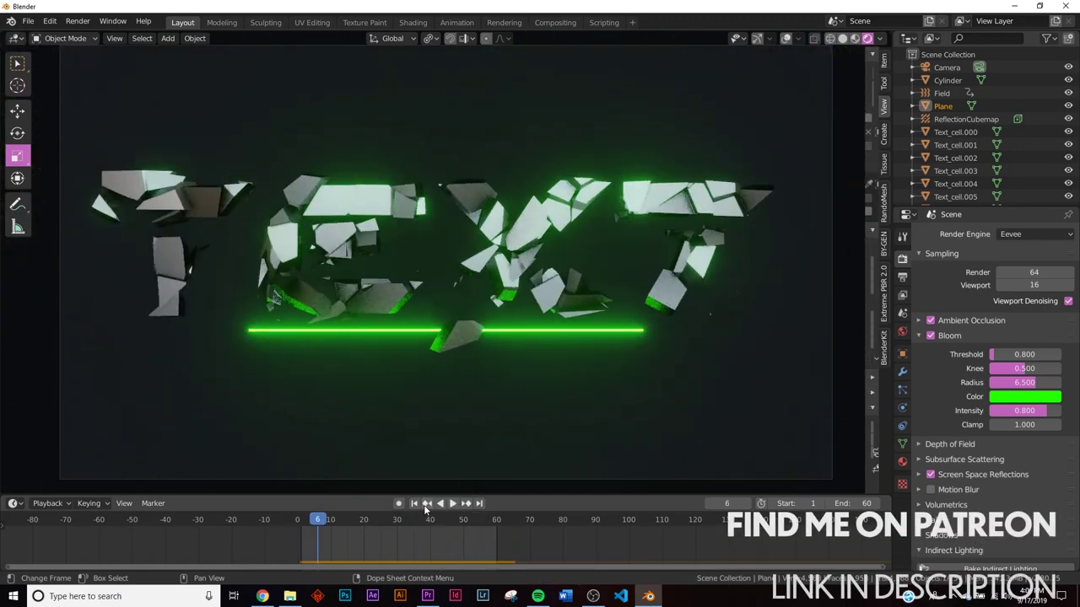
left_click(429, 504)
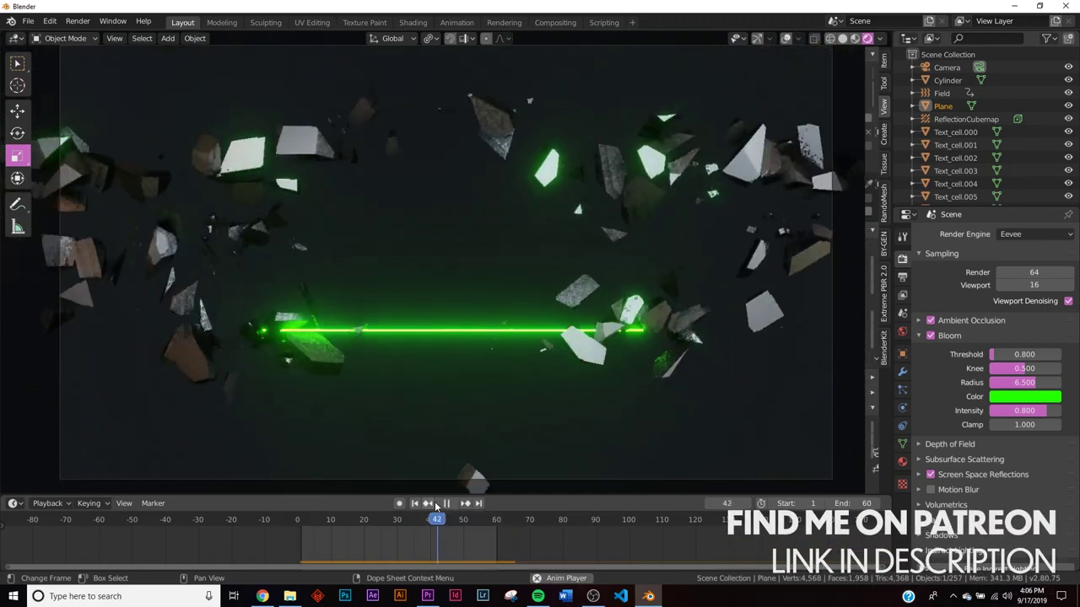
left_click(446, 504)
left_click_drag(330, 527, 304, 529)
left_click(578, 423)
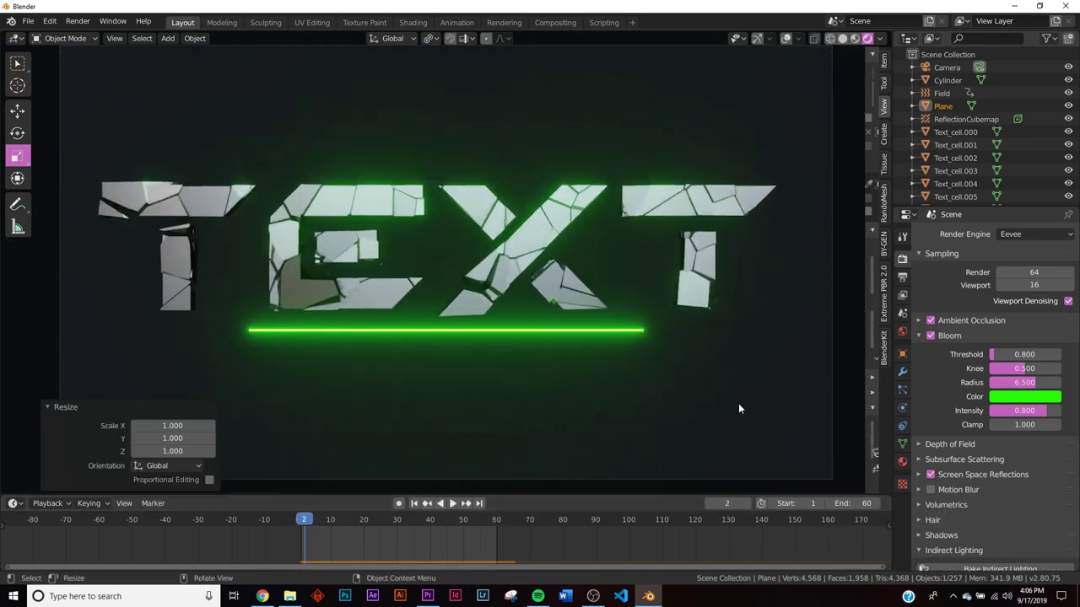
Set the Plane material's Roughness to 10
left_click(902, 461)
scroll(1033, 527, "down", 2)
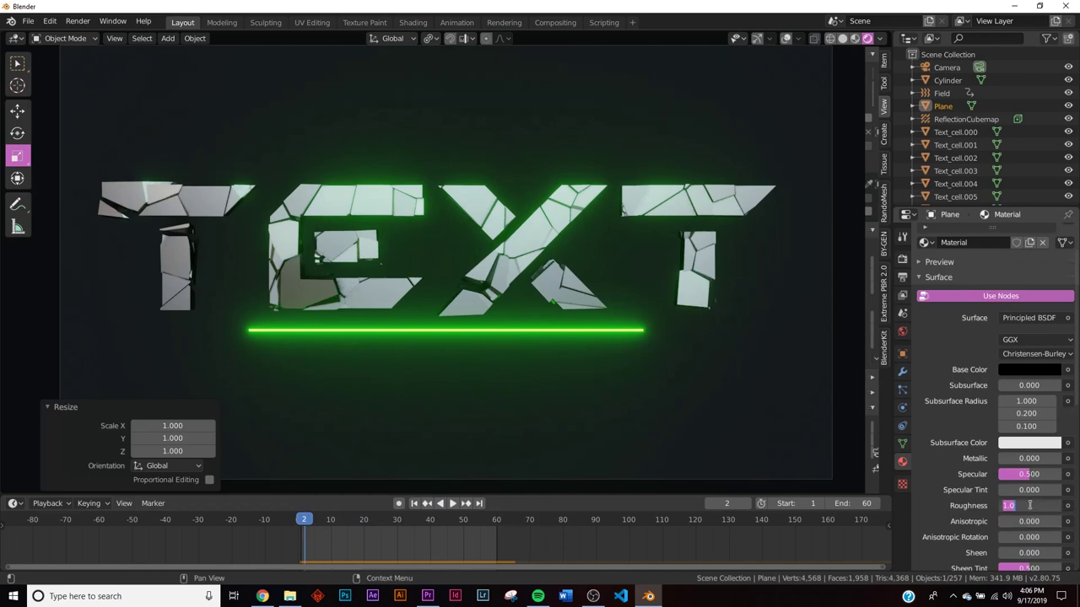
type("0")
key("Return")
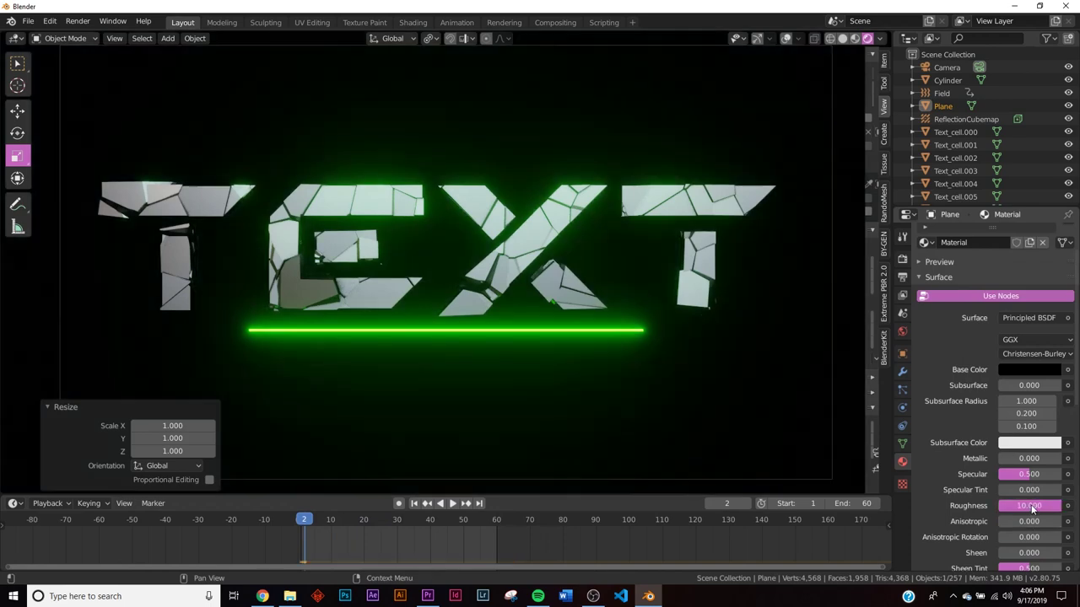
Replay the shatter from frame 1, scrub back to the intact TEXT, and show render settings
left_click(413, 503)
left_click(452, 504)
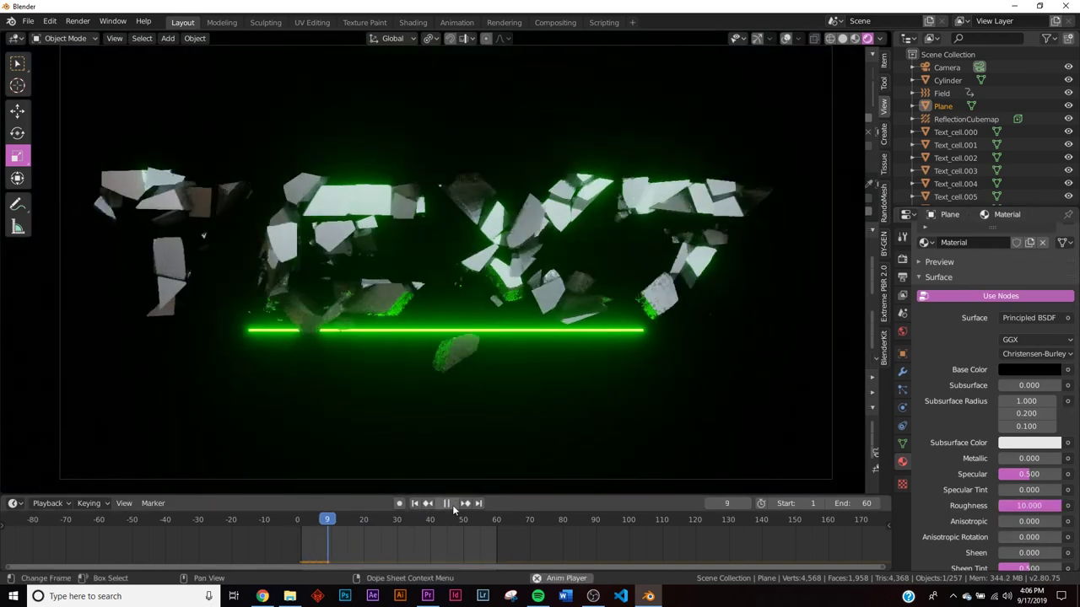
left_click(452, 504)
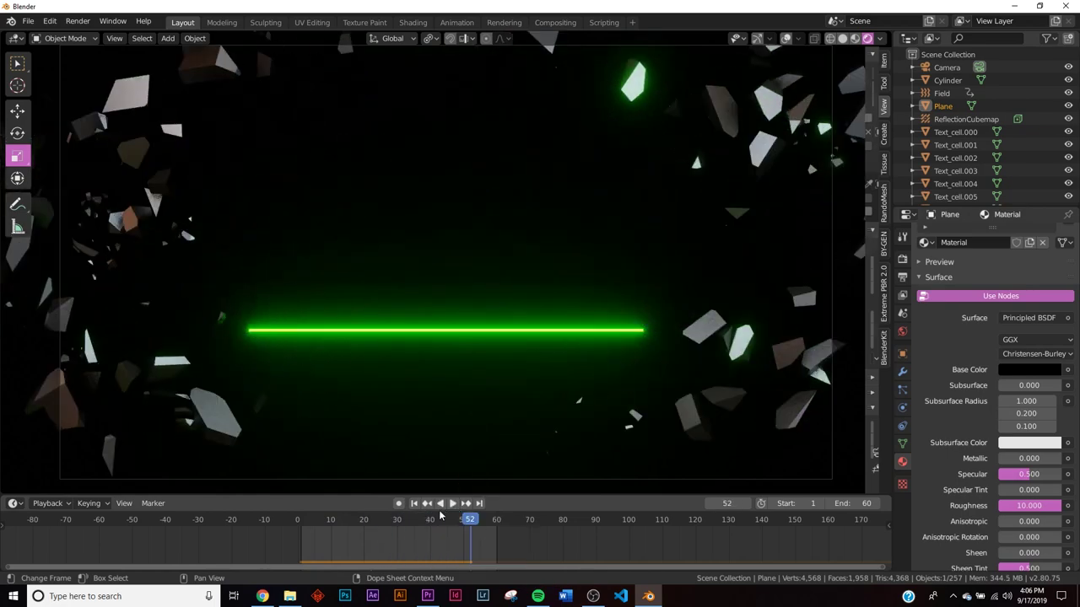
left_click_drag(481, 530, 295, 521)
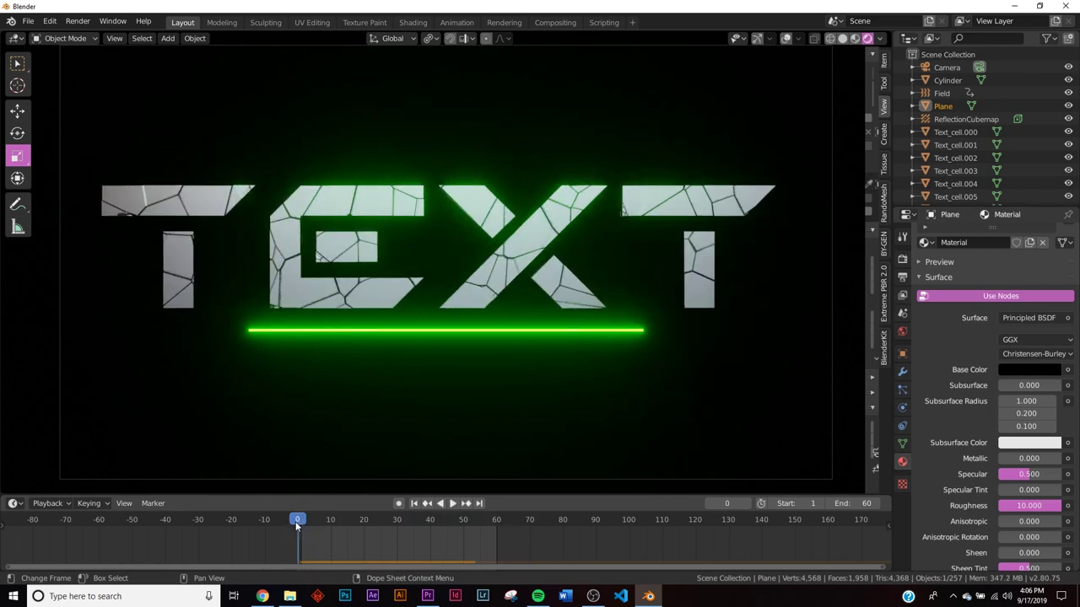
key("Right")
scroll(649, 255, "down", 2)
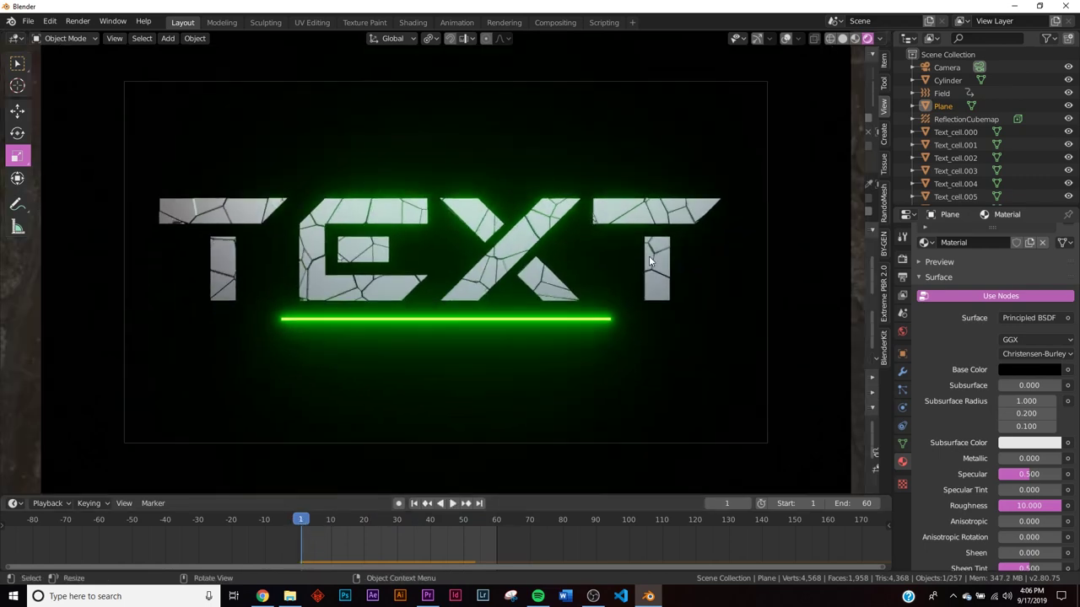
scroll(460, 312, "up", 2)
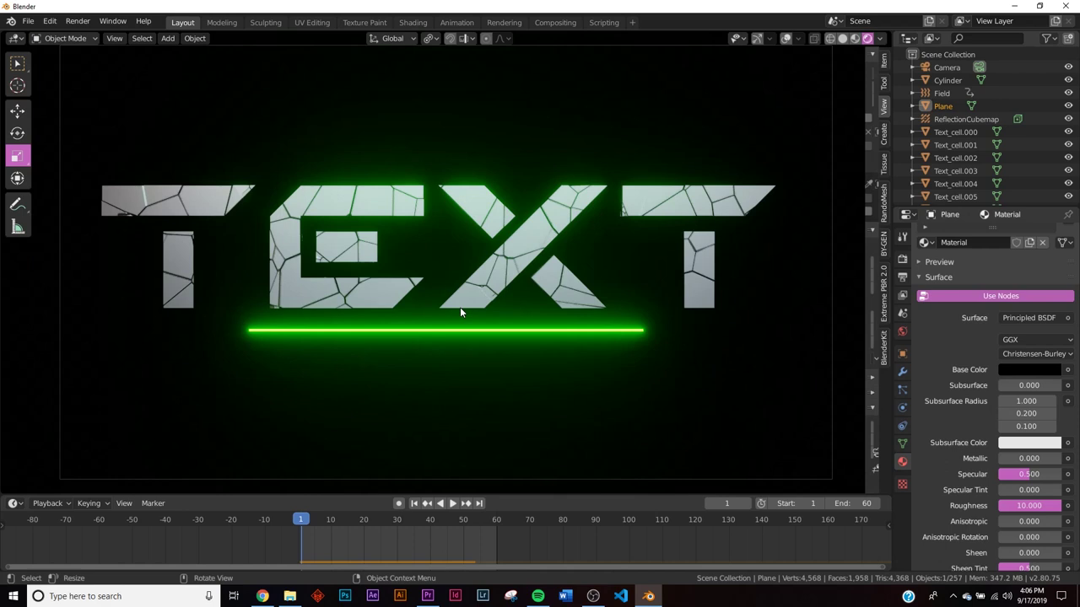
left_click(901, 260)
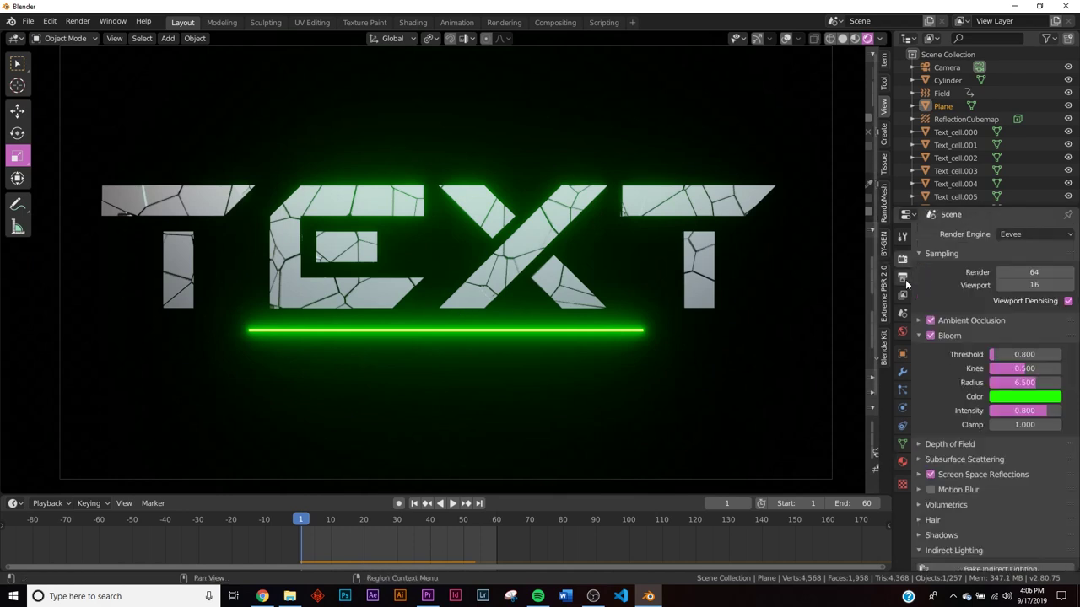
Set the output File Format to FFmpeg video
left_click(902, 277)
scroll(1024, 454, "down", 3)
left_click(1032, 488)
left_click(1033, 487)
left_click(1032, 487)
left_click(1020, 417)
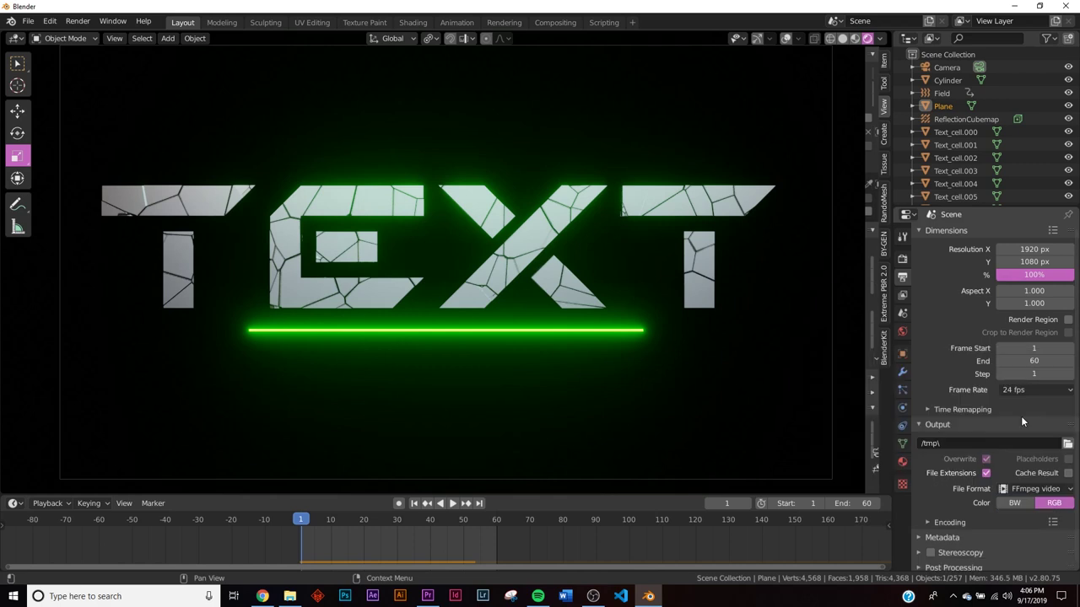
Set the encoding container to MPEG-4 with Perceptually lossless output quality
left_click(955, 522)
scroll(977, 508, "down", 3)
left_click(1020, 473)
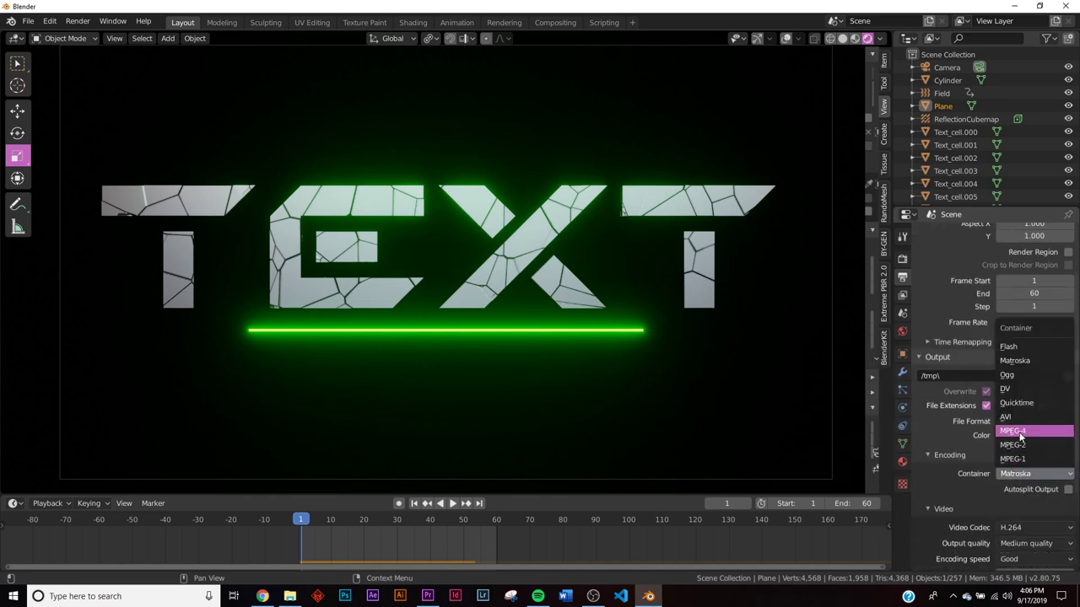
left_click(1013, 431)
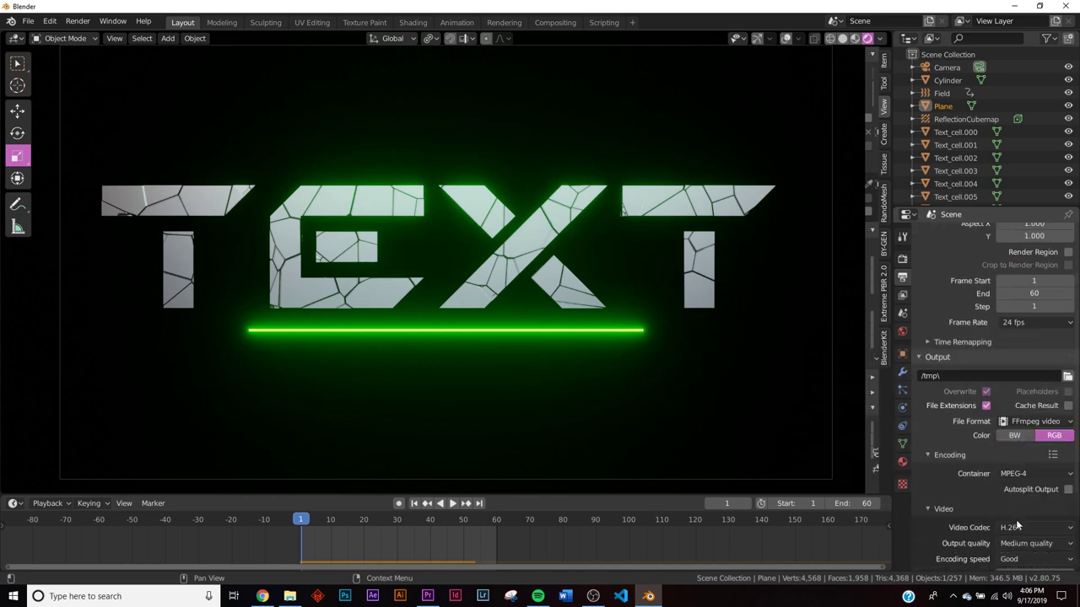
scroll(1016, 507, "down", 3)
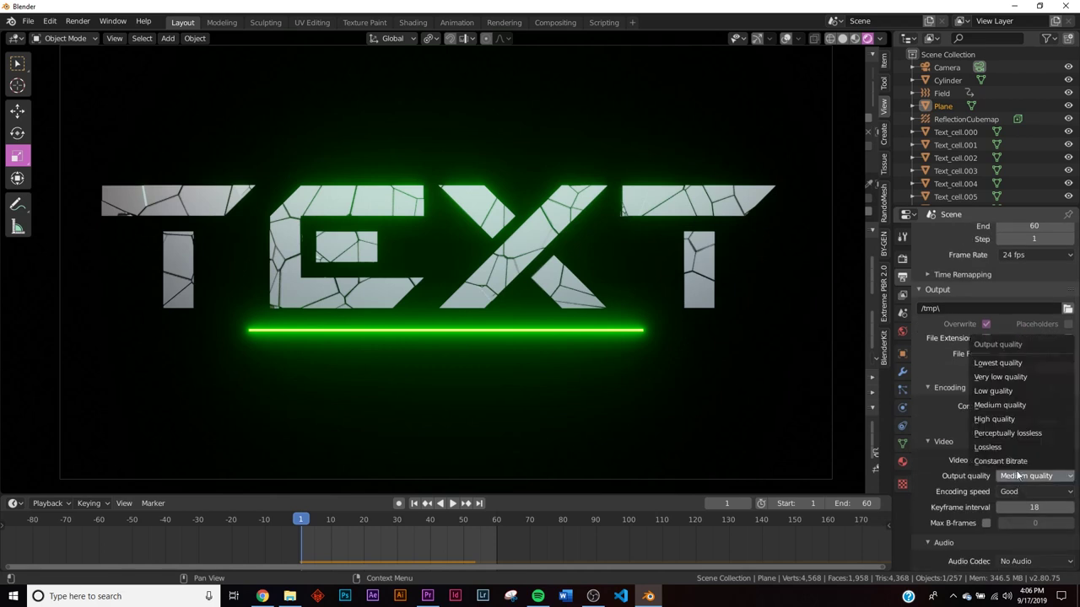
left_click(1006, 432)
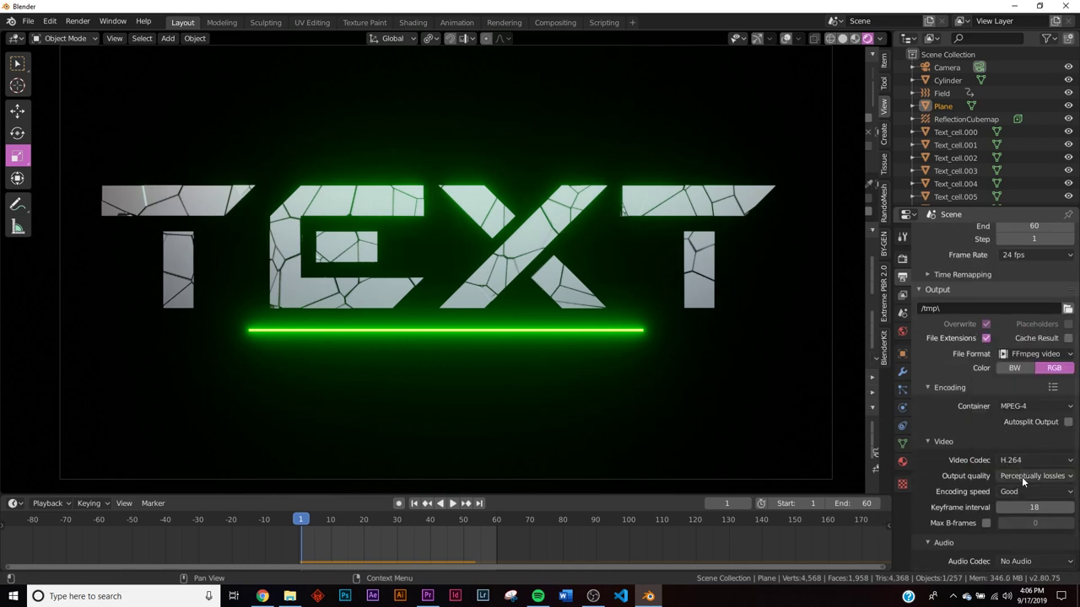
left_click(67, 22)
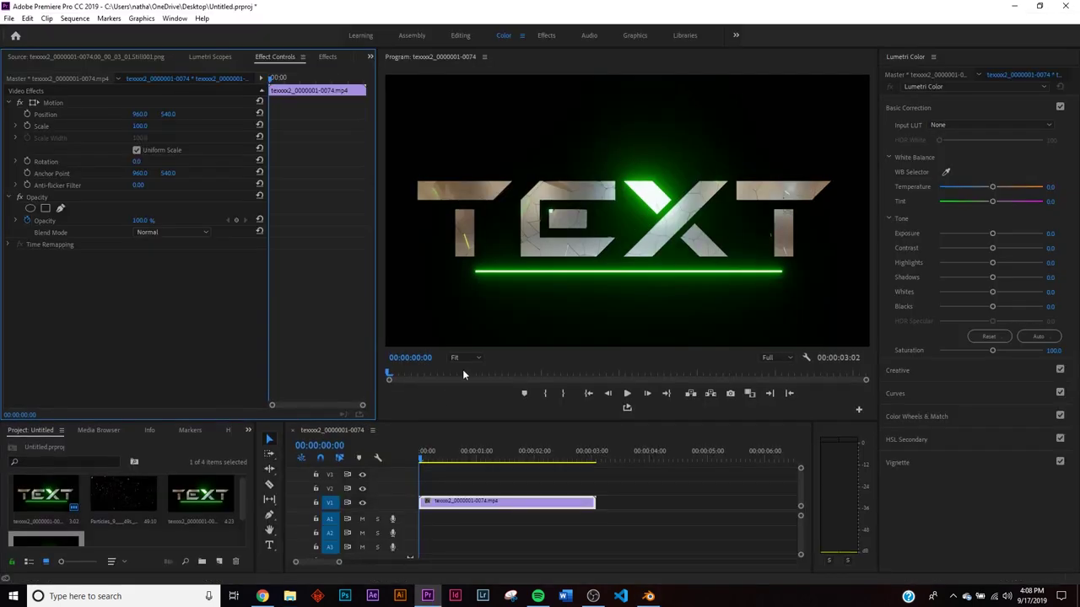
Widen Premiere Pro's Program Monitor showing the rendered TEXT clip
left_click_drag(374, 370, 290, 360)
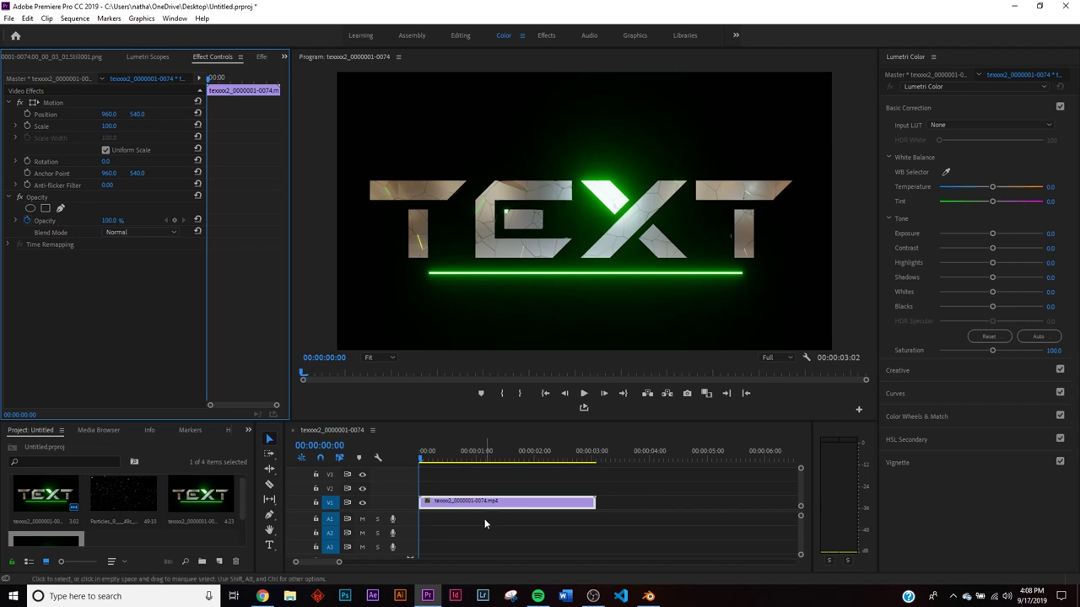
Turn on Reverse Speed for the TEXT clip in its Speed/Duration settings
right_click(539, 506)
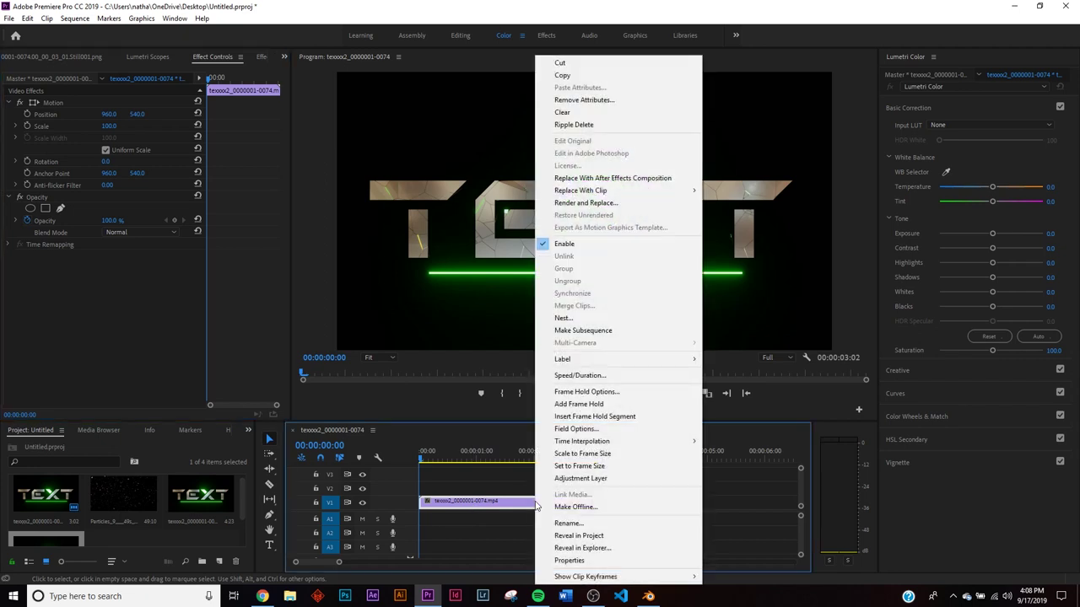
left_click(613, 377)
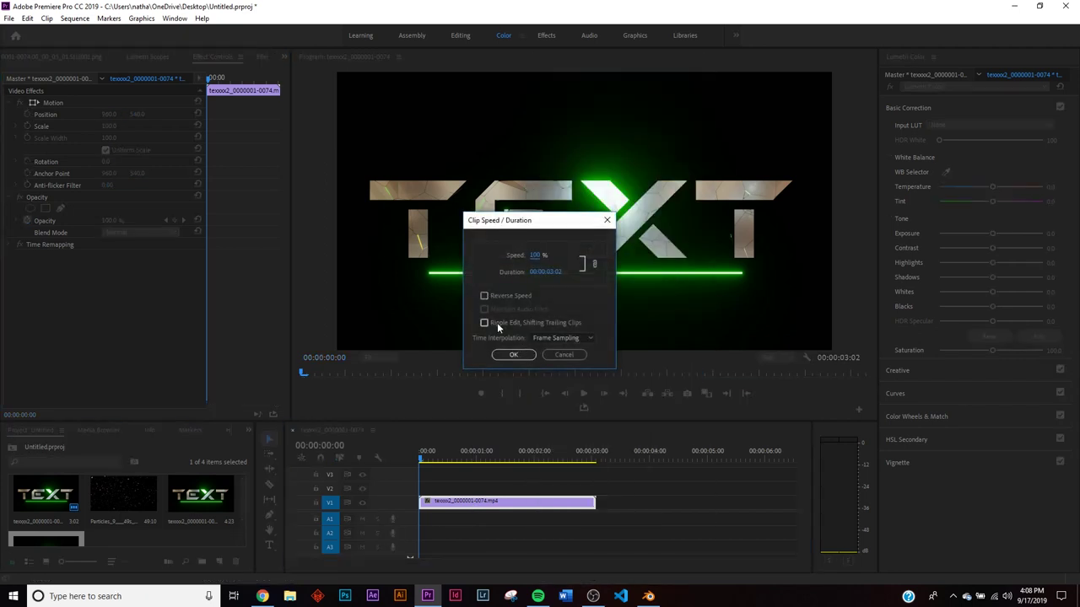
left_click(485, 296)
left_click(513, 355)
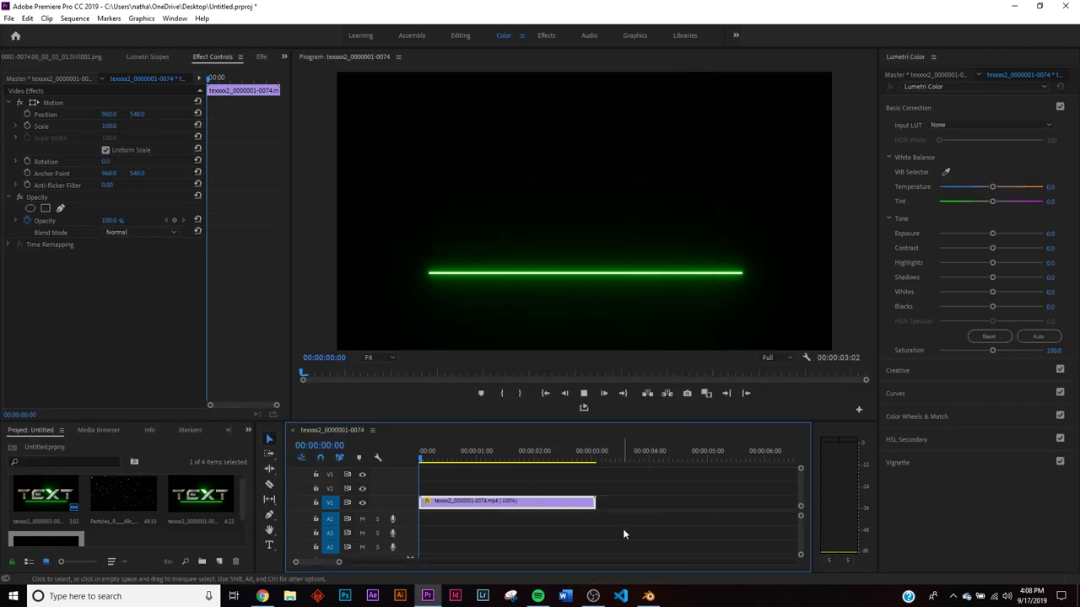
Play the reversed clip, then scrub to the fully formed TEXT near 3 seconds and its final frame
left_click(584, 393)
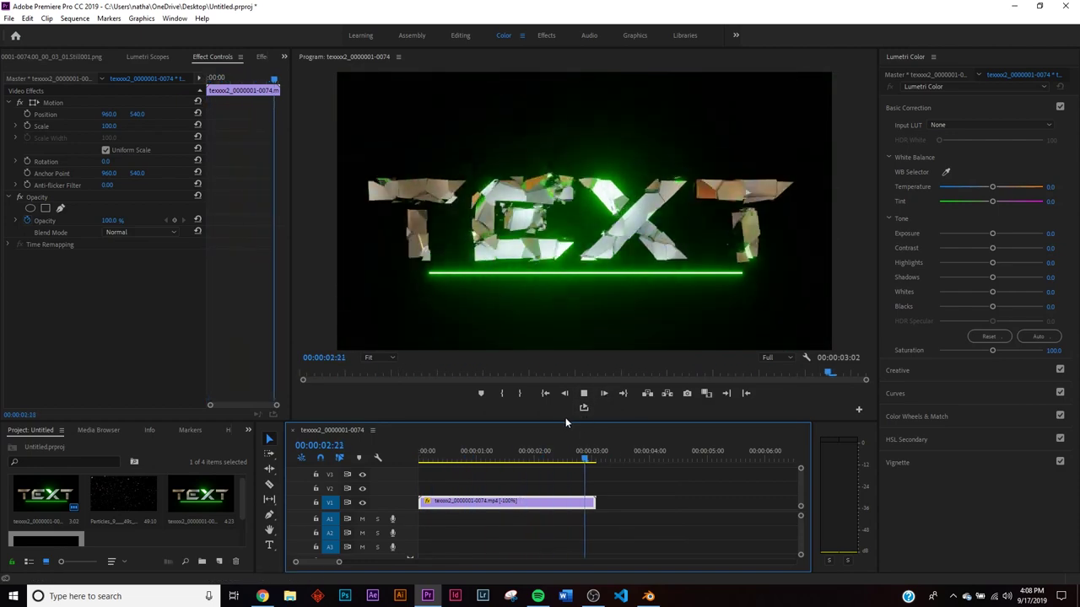
left_click(582, 400)
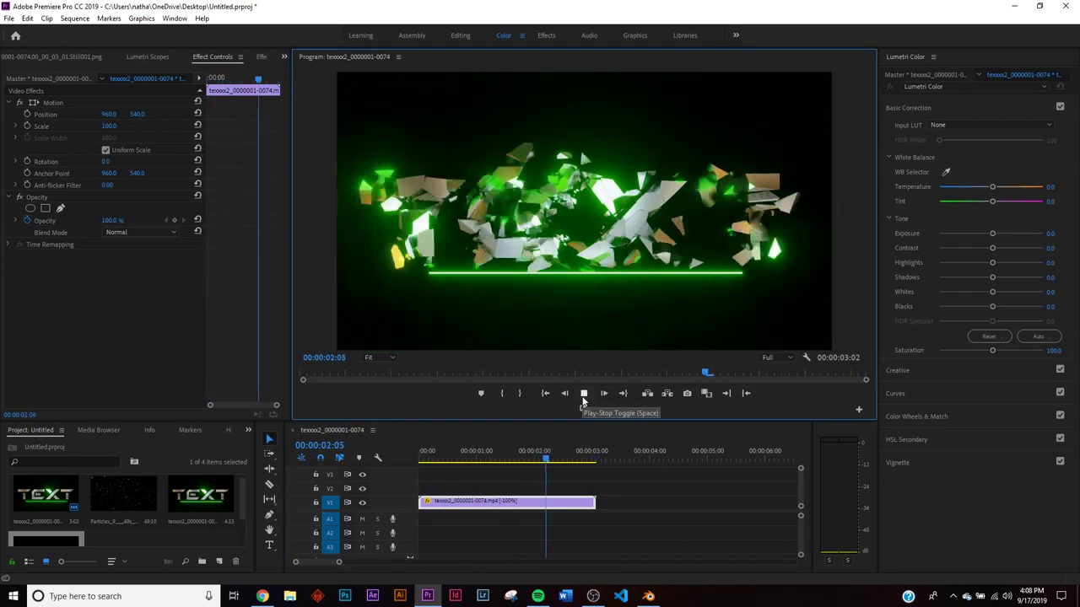
mouse_move(598, 460)
left_mouse_down()
mouse_move(582, 461)
mouse_move(594, 462)
left_mouse_up()
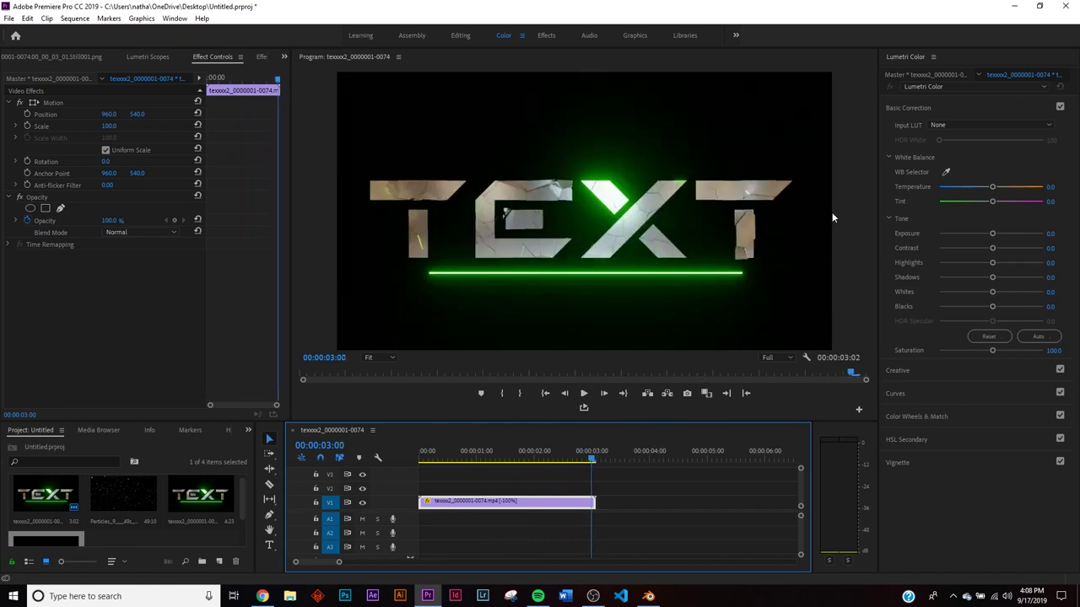
key("Right")
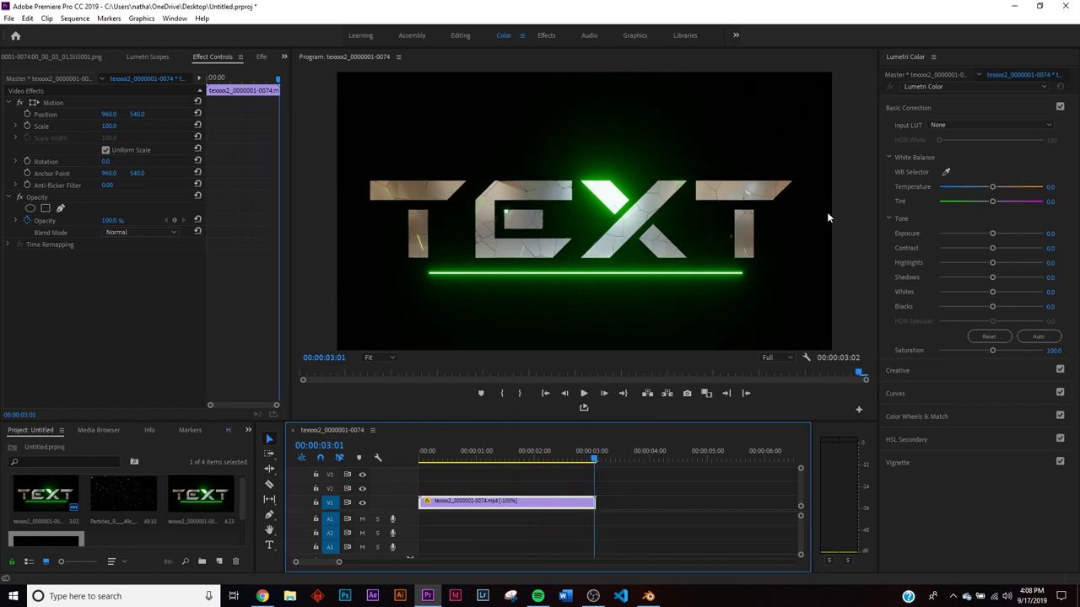
Export the current formed-TEXT frame as a PNG still and import it into the project
left_click(686, 394)
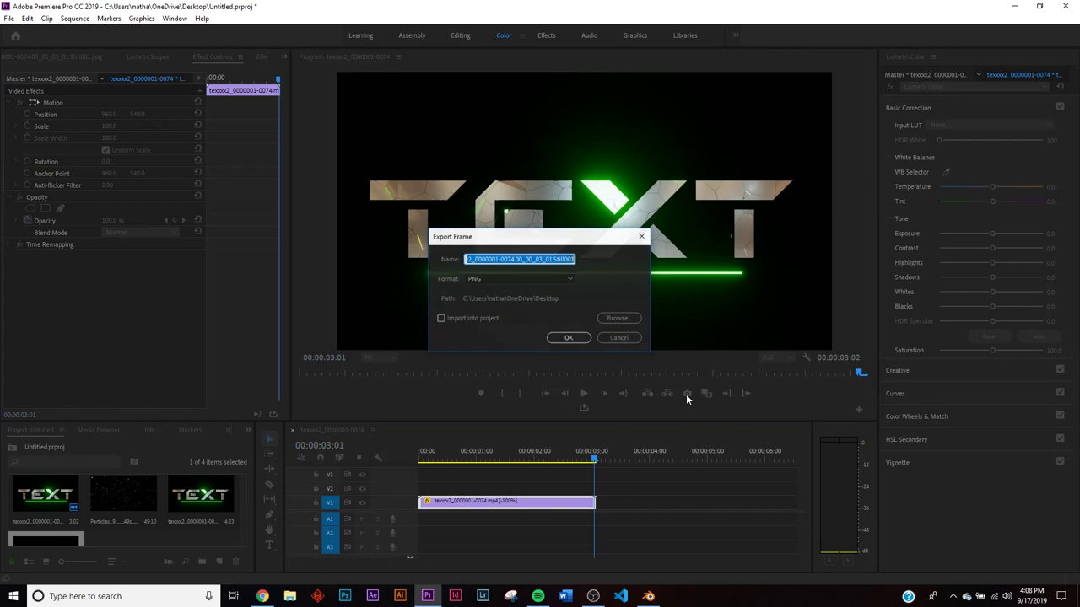
left_click(577, 338)
key("ctrl+i")
double_click(308, 325)
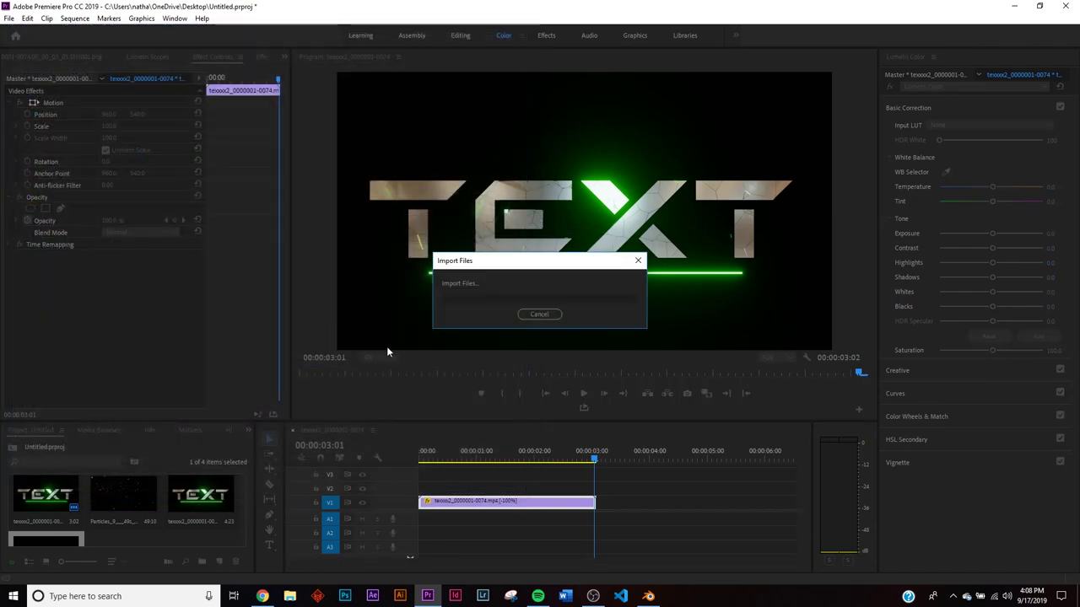
Cut the reversed clip at the playhead and delete the tail piece
left_click_drag(339, 563, 310, 563)
key("c")
left_click(606, 503)
key("v")
left_click(612, 503)
key("Delete")
Place the TEXT still on V1 right after the clip and play the sequence back
left_click_drag(135, 518, 606, 510)
left_click(589, 460)
left_click(500, 460)
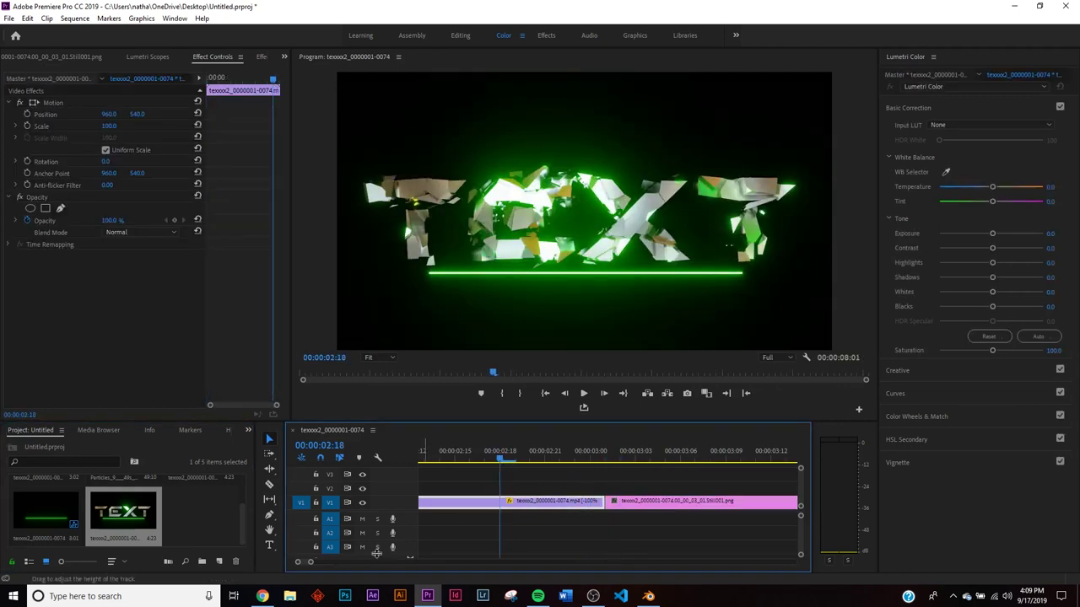
left_click_drag(310, 562, 387, 562)
key("space")
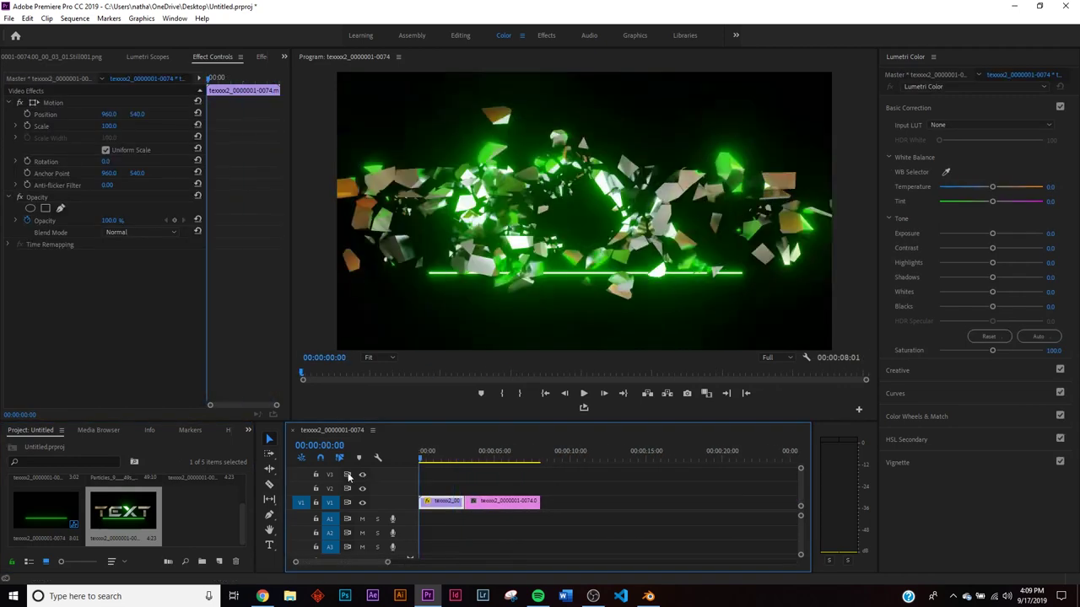